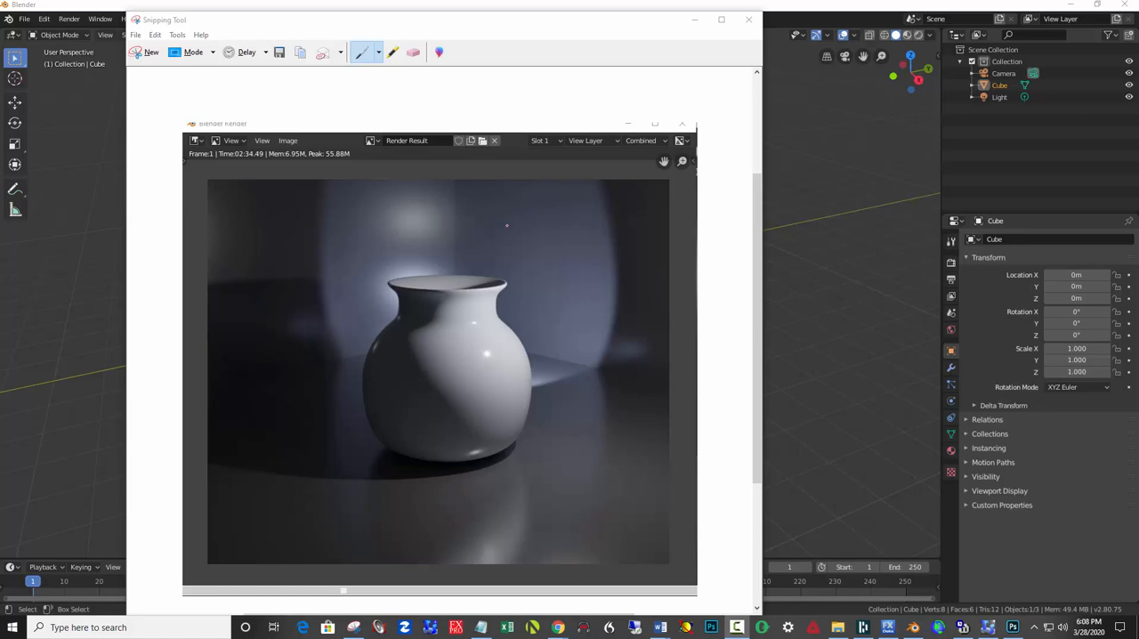
Minimize the Snipping Tool reference image and put the default cube in Edit Mode with nothing selected.
left_click(695, 19)
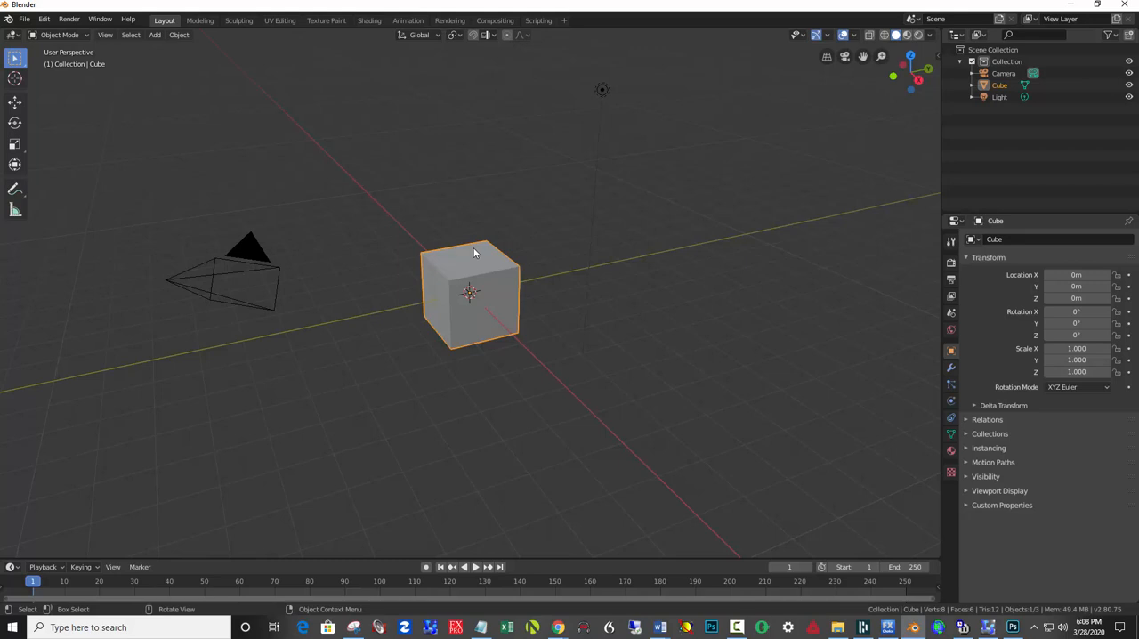
key("Tab")
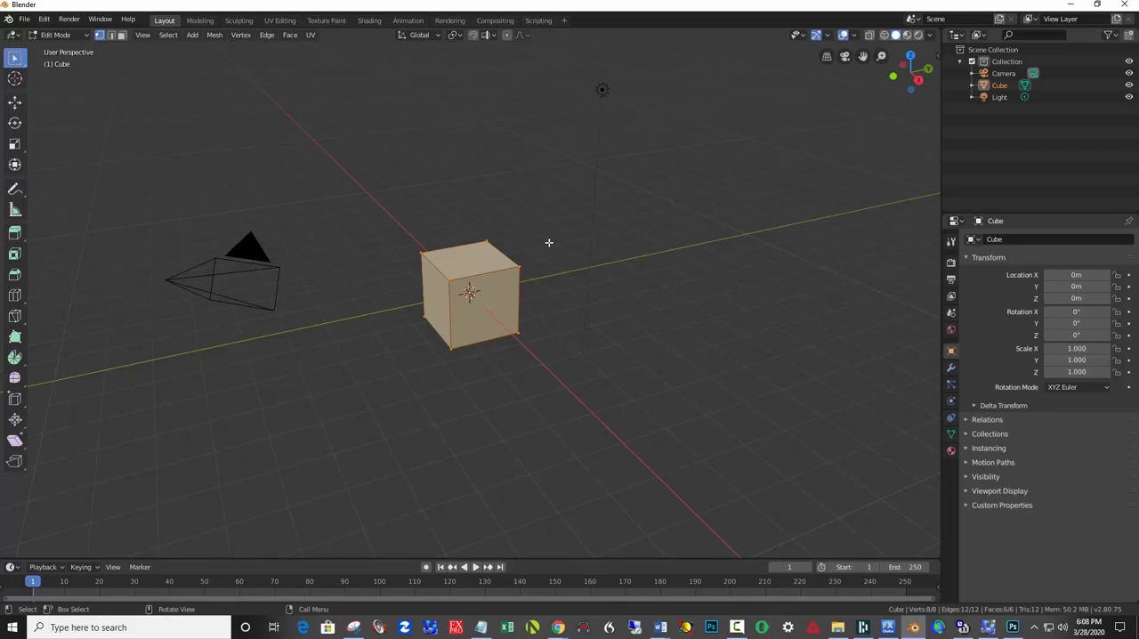
left_click(548, 242)
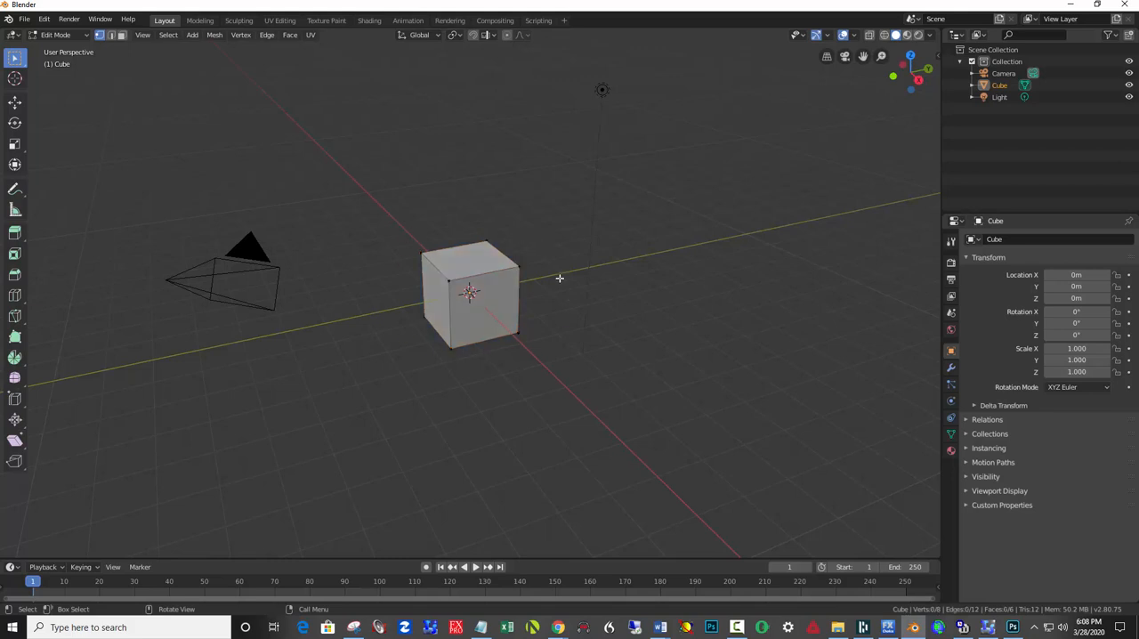
Circle-select the cube's four top vertices and two opposite outer bottom vertices, and delete these six vertices.
key("c")
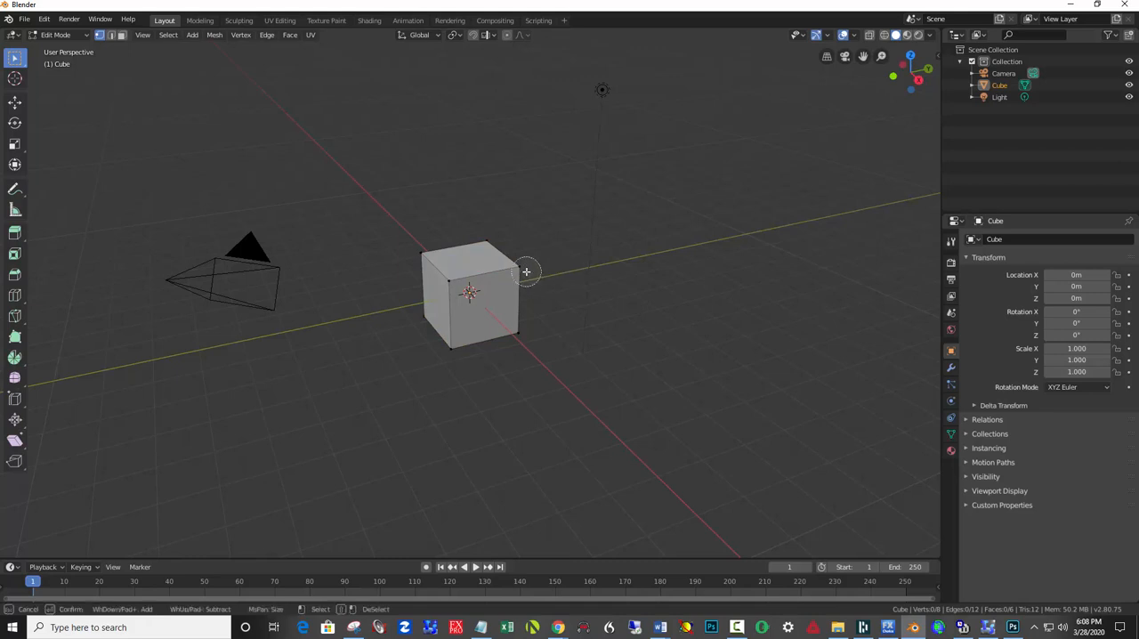
mouse_move(525, 271)
left_mouse_down()
mouse_move(508, 255)
mouse_move(427, 254)
mouse_move(451, 274)
left_mouse_up()
mouse_move(522, 305)
left_mouse_down()
mouse_move(519, 328)
mouse_move(412, 325)
mouse_move(419, 315)
left_mouse_up()
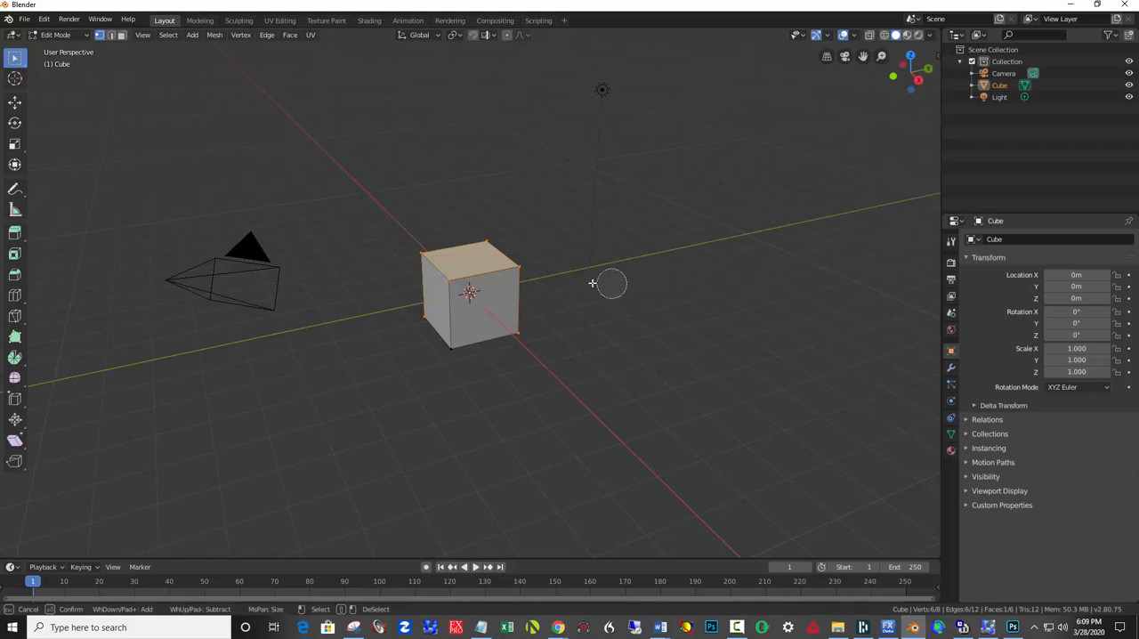
key("Escape")
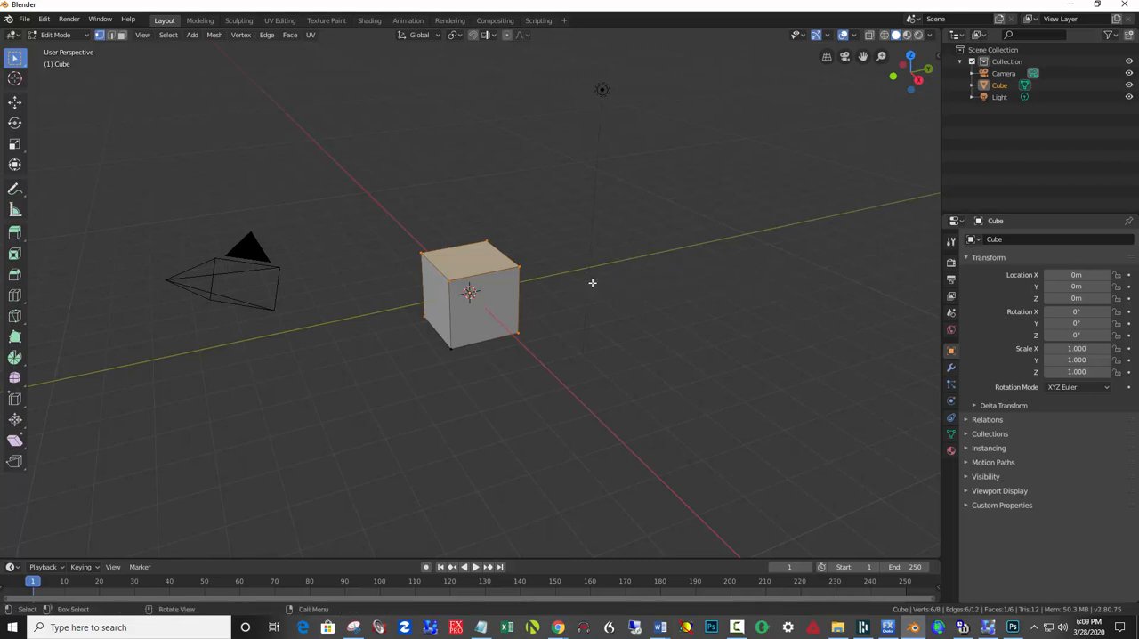
key("x")
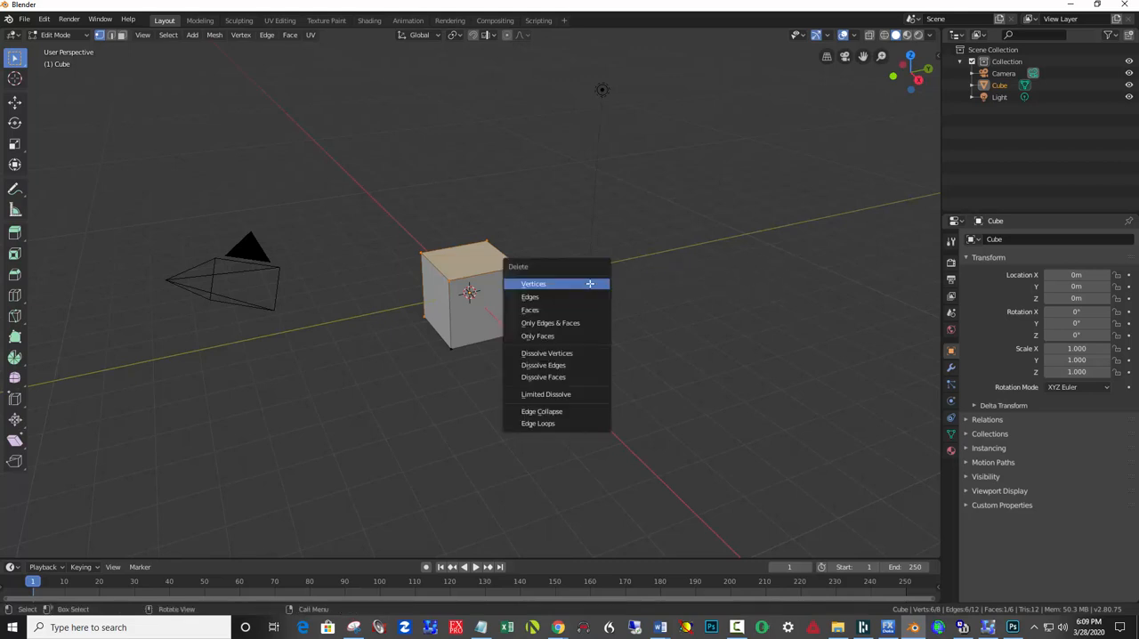
left_click(590, 283)
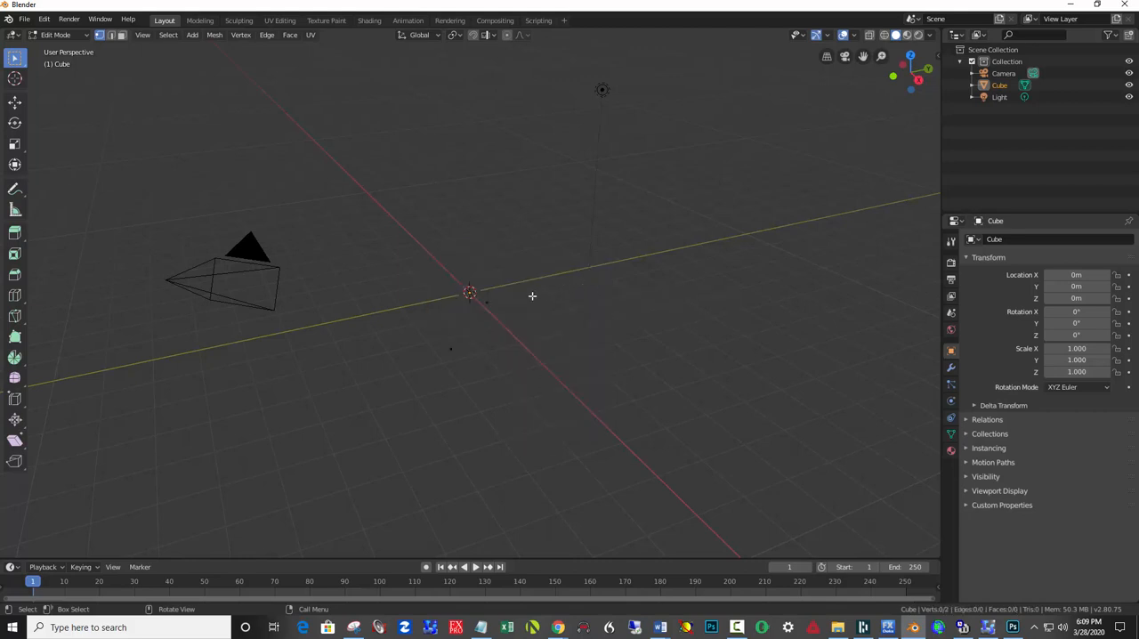
Delete the nearer of the two remaining vertices so that only a single vertex is left.
key("c")
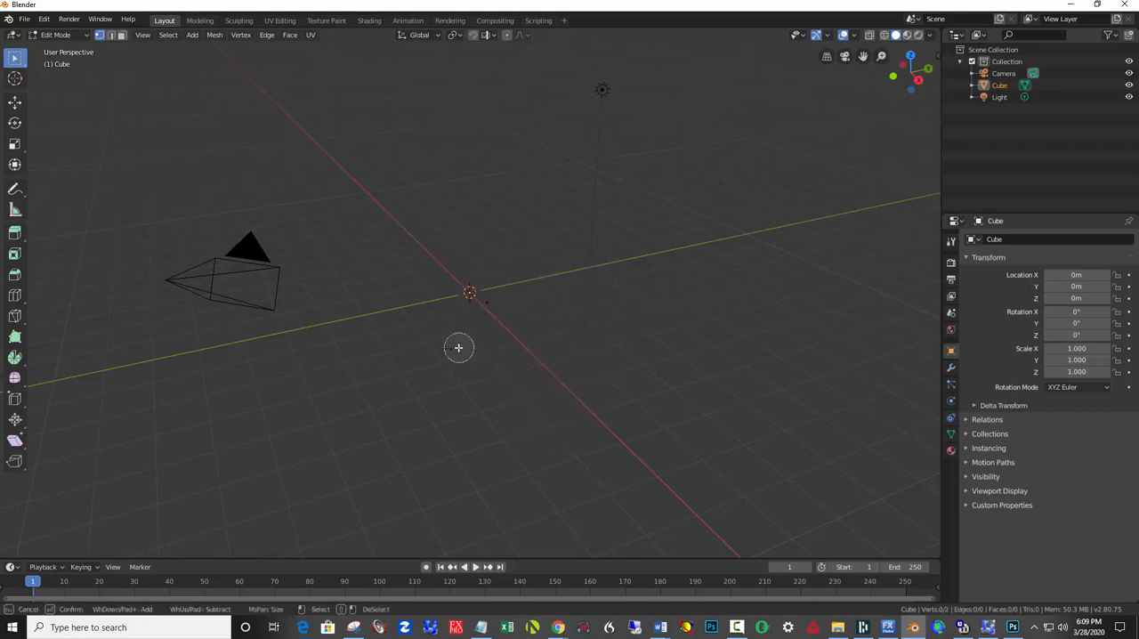
left_click(449, 349)
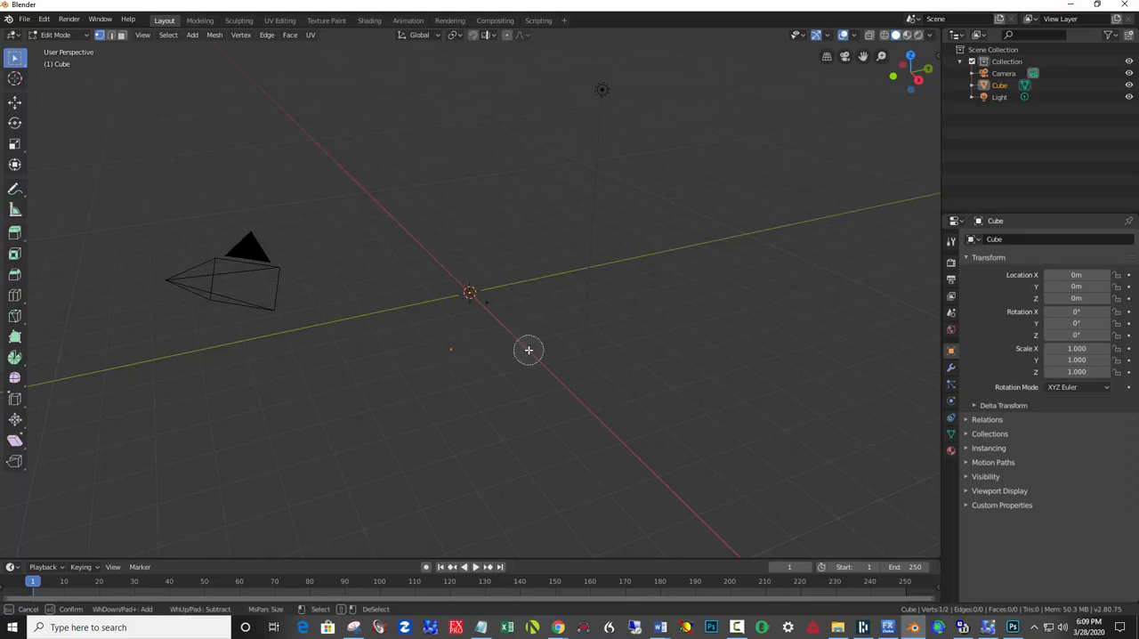
key("Escape")
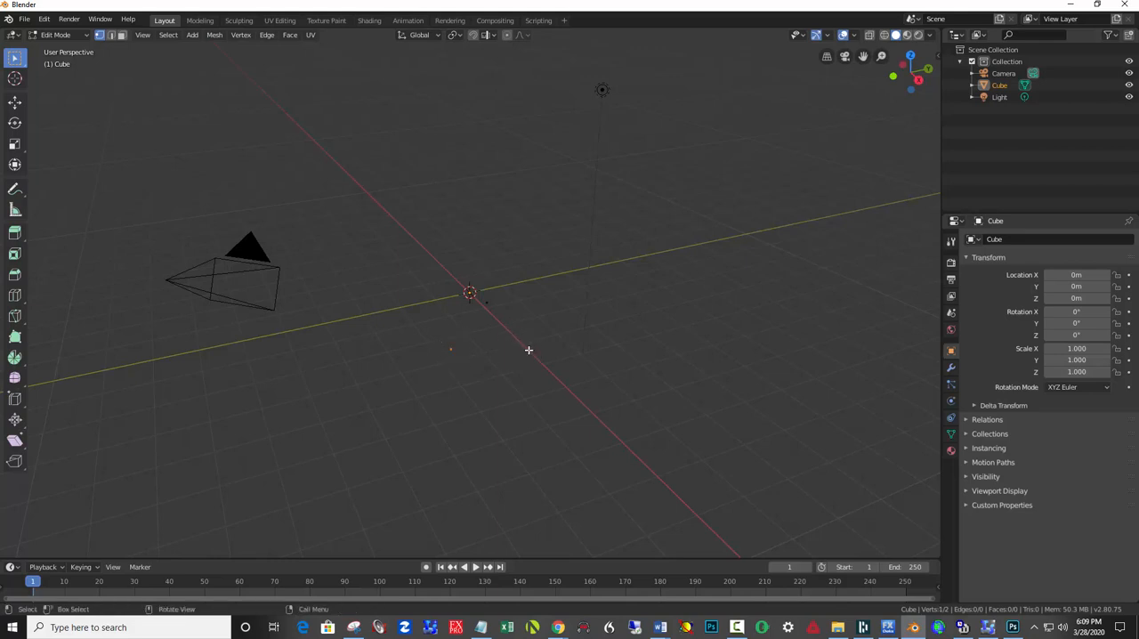
key("x")
left_click(474, 351)
Move the remaining vertex onto the world origin, aligning it along Z and Y in the right orthographic view.
left_click(14, 101)
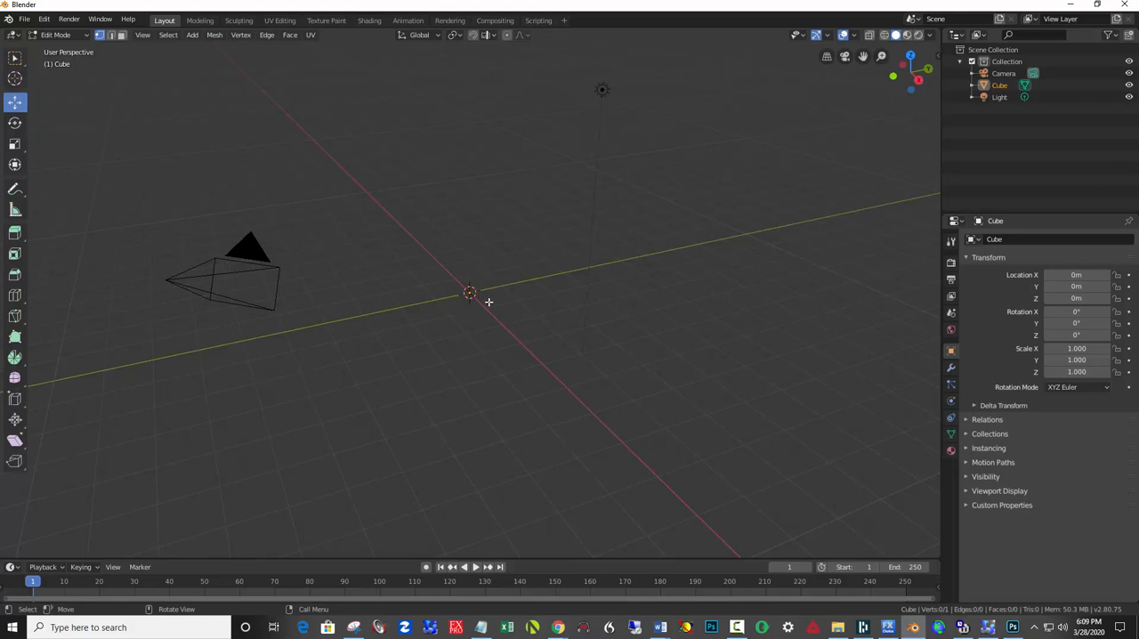
left_click(488, 302)
mouse_move(506, 324)
left_mouse_down()
mouse_move(491, 313)
mouse_move(508, 285)
mouse_move(546, 300)
left_mouse_up()
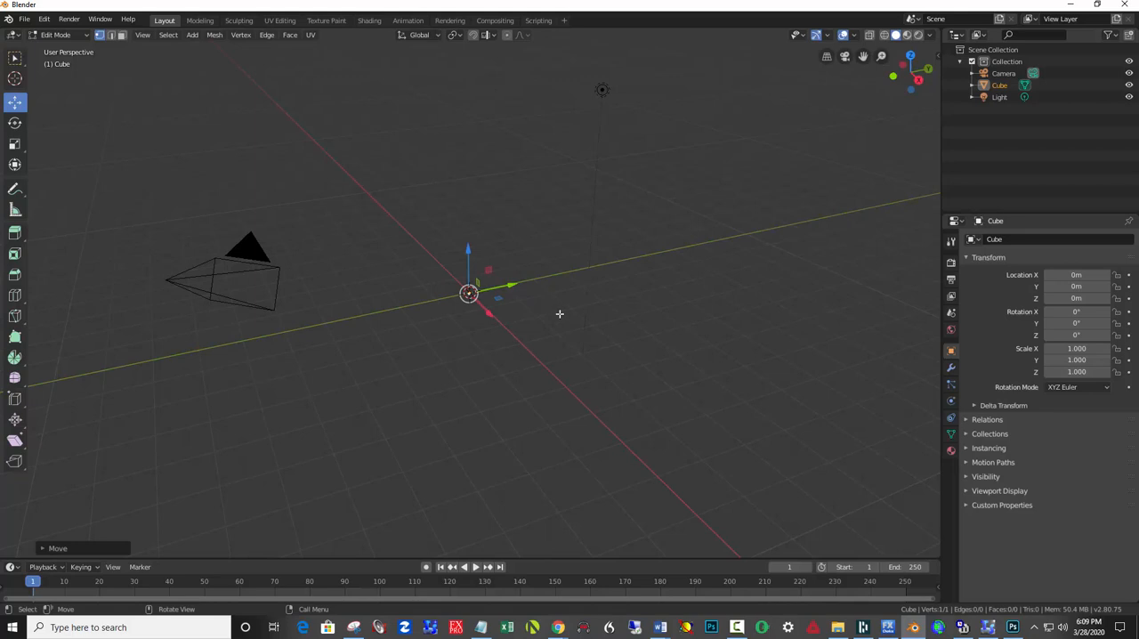
key("KP_3")
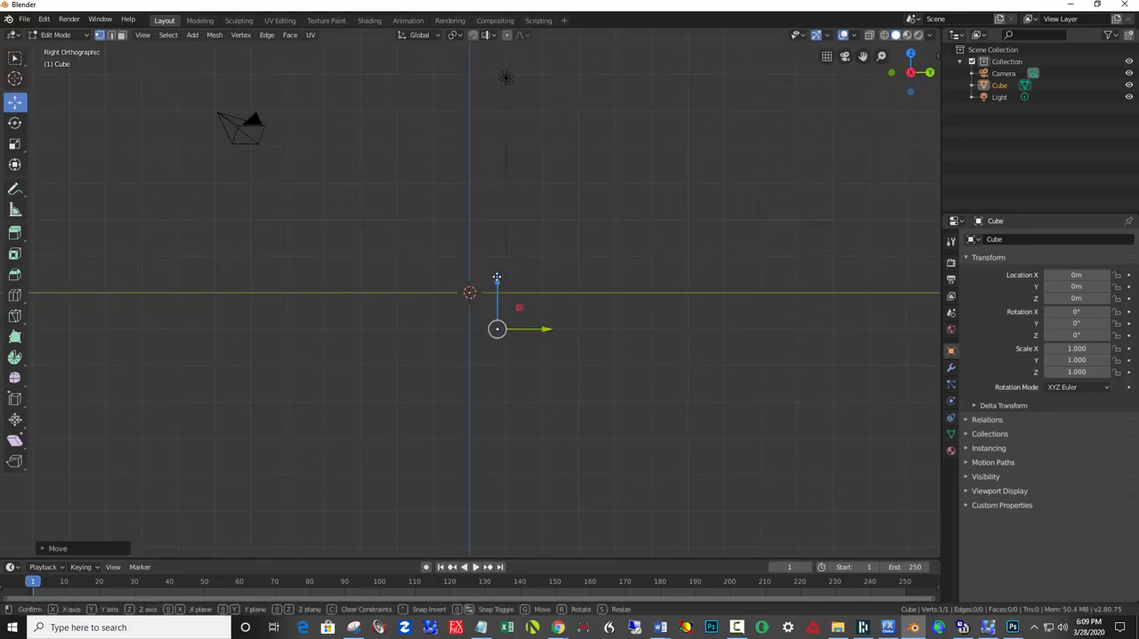
left_click_drag(497, 282, 499, 248)
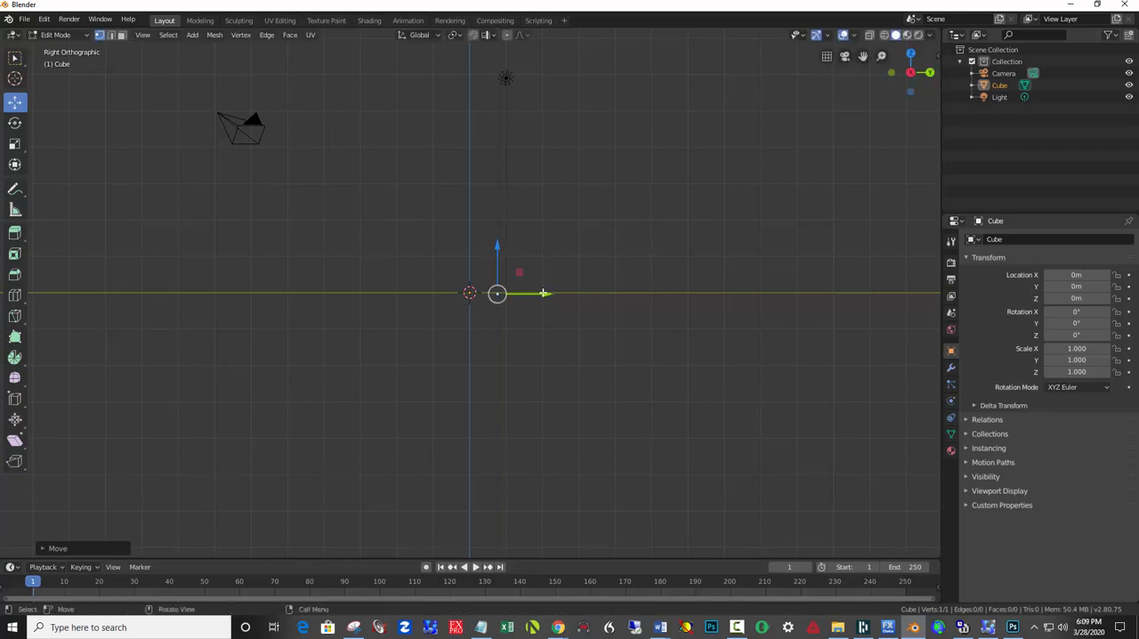
left_click_drag(534, 292, 519, 289)
left_click_drag(469, 248, 475, 257)
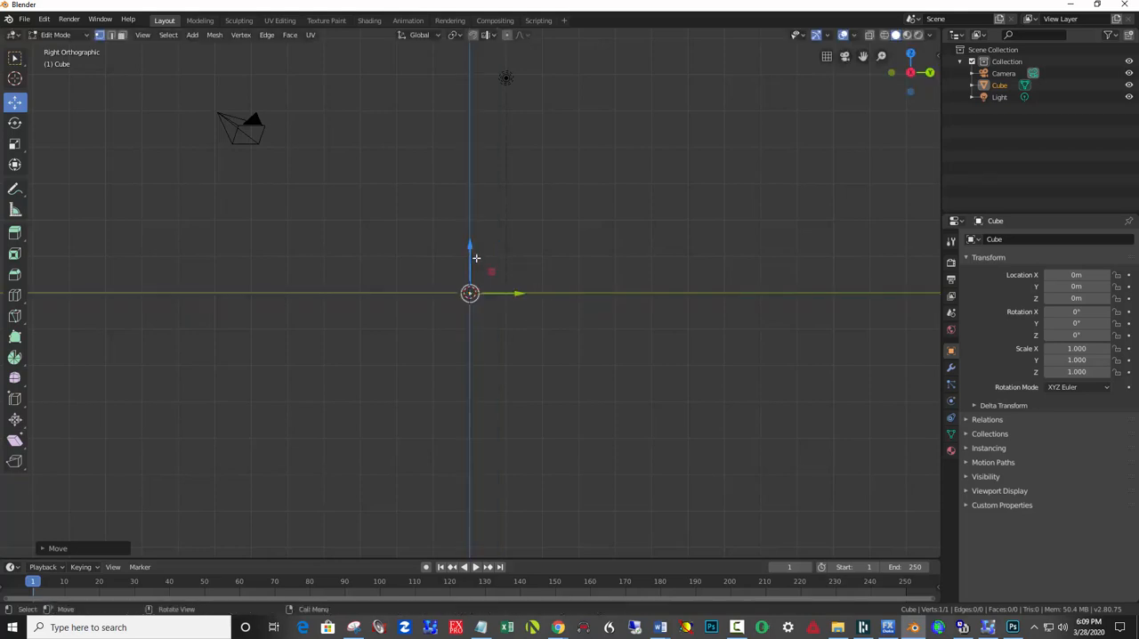
scroll(550, 325, "up", 2)
scroll(550, 325, "down", 2)
Extrude the vertex seven times from the origin to trace the vase body, bulging outward and curving back in at the shoulder.
left_click(22, 60)
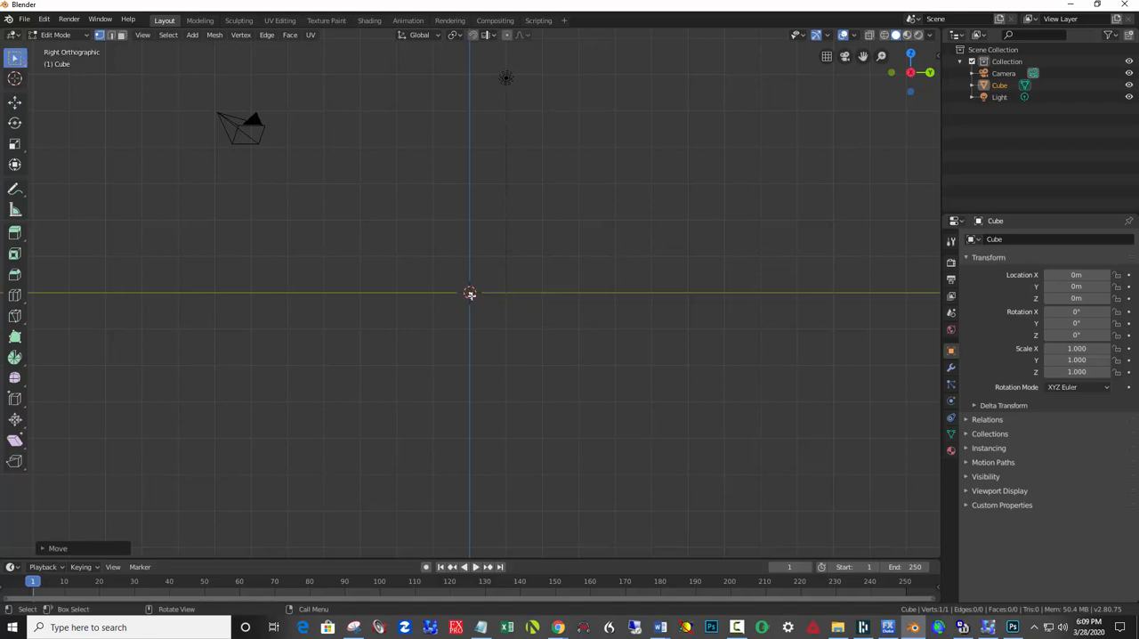
key("e")
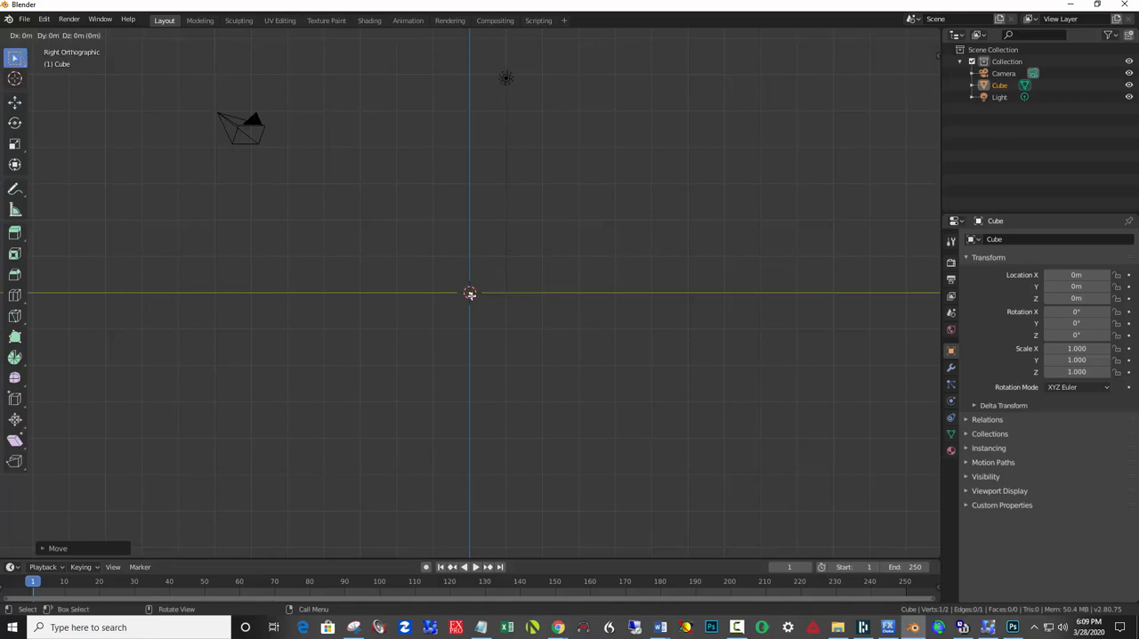
left_click(498, 293)
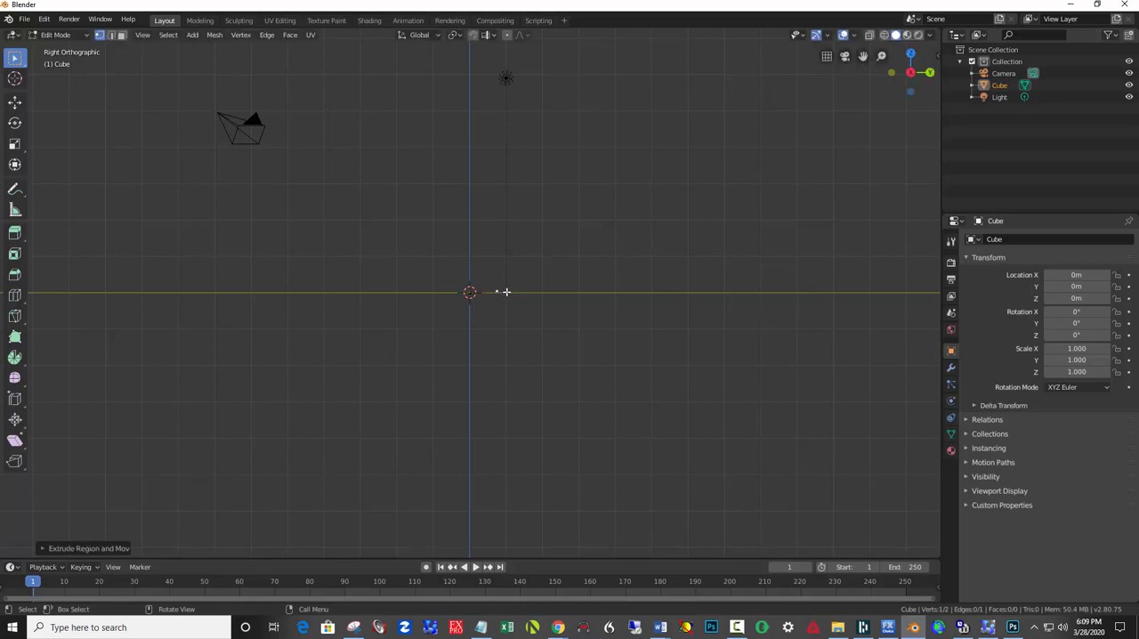
key("e")
left_click(529, 278)
key("e")
left_click(555, 244)
key("e")
left_click(570, 193)
key("e")
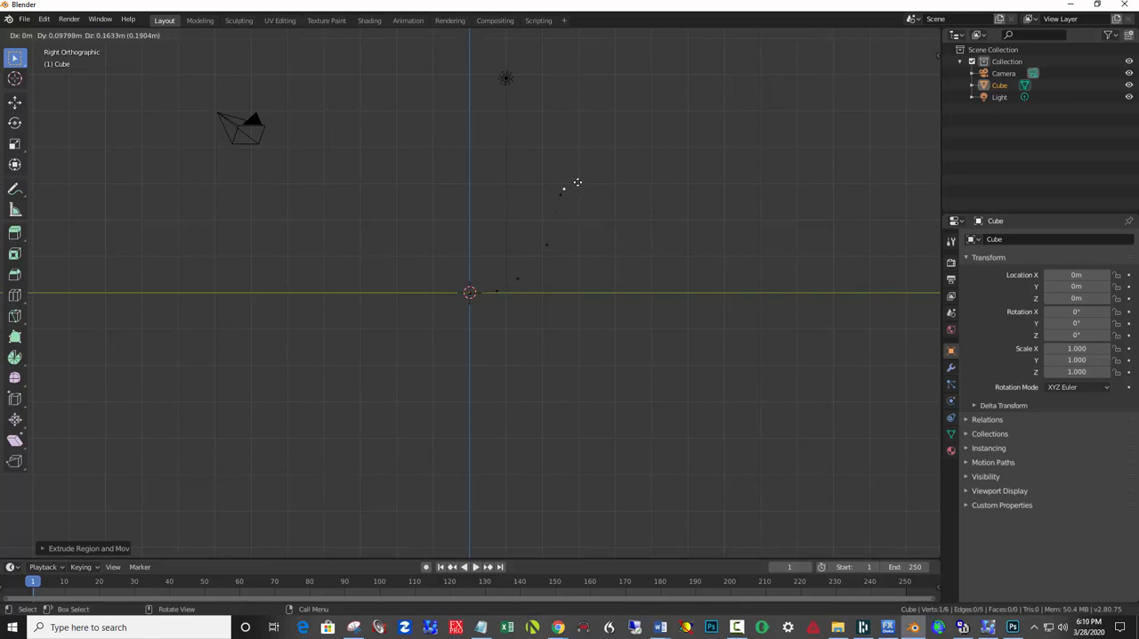
left_click(570, 136)
key("e")
left_click(553, 89)
key("e")
left_click(519, 57)
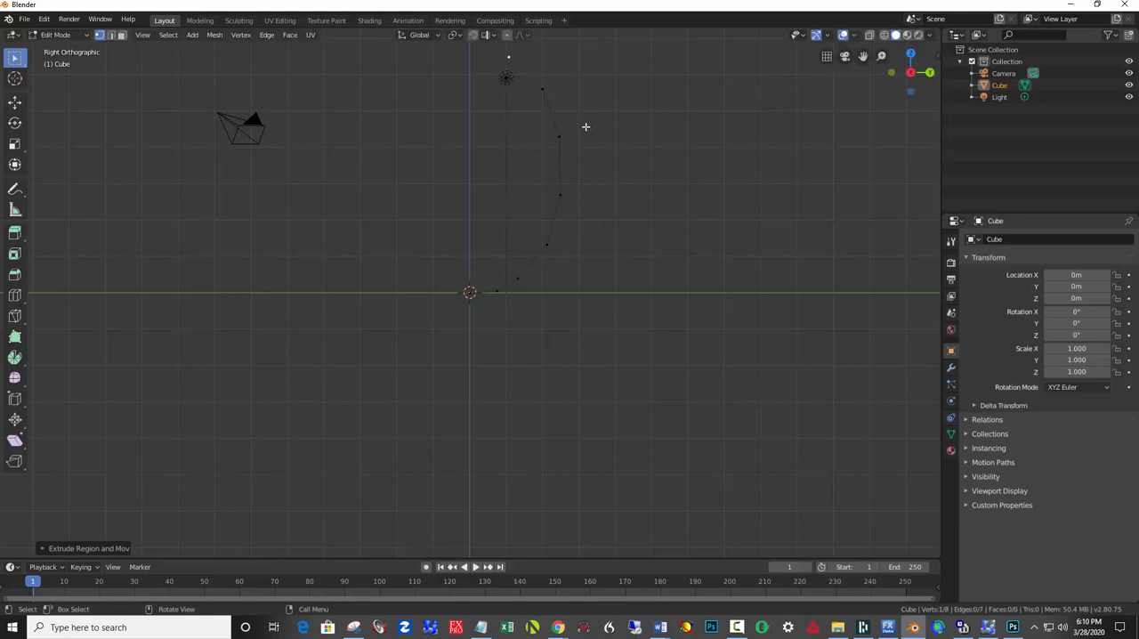
Extrude the profile's end vertex four more times to form the narrow neck and the outward-flaring lip.
middle_click_drag(577, 114, 557, 282, "shift")
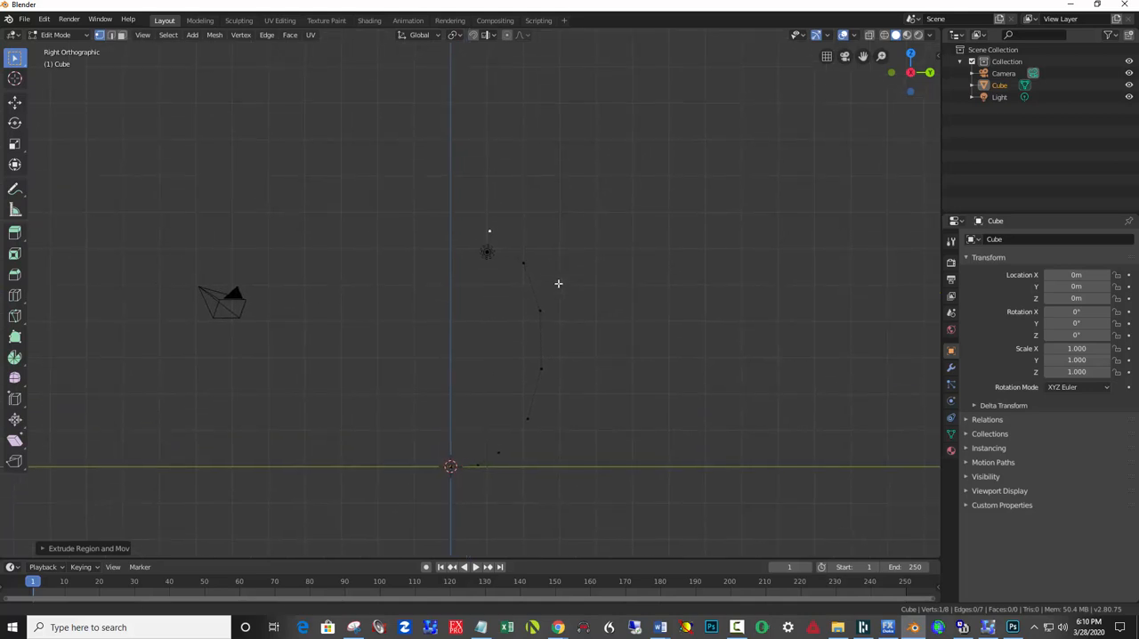
key("e")
left_click(485, 216)
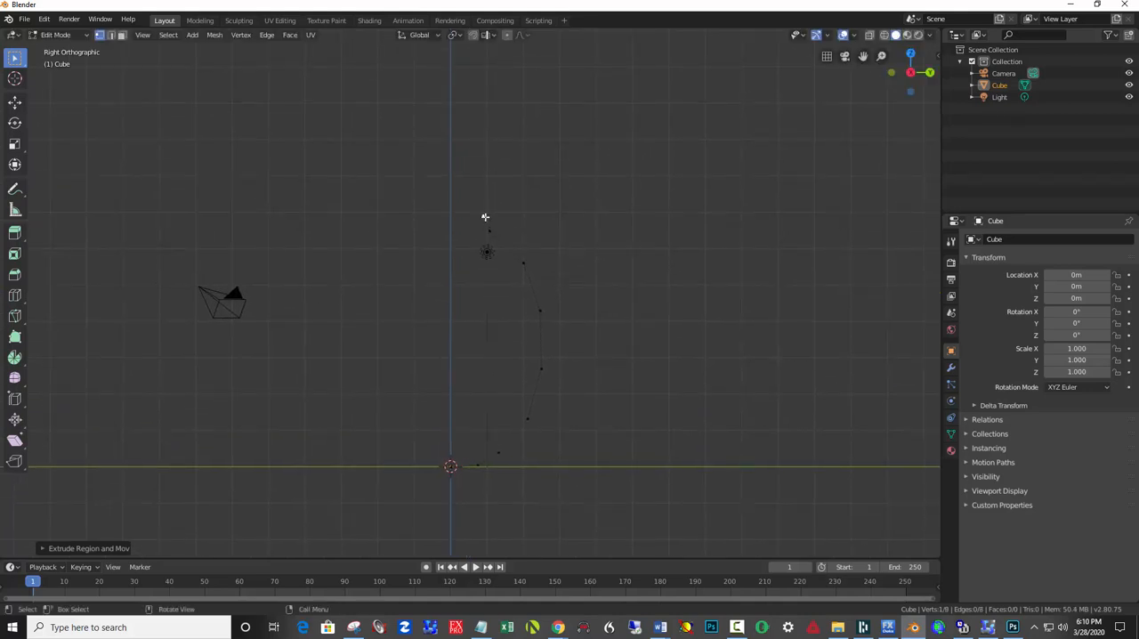
key("e")
left_click(492, 199)
key("e")
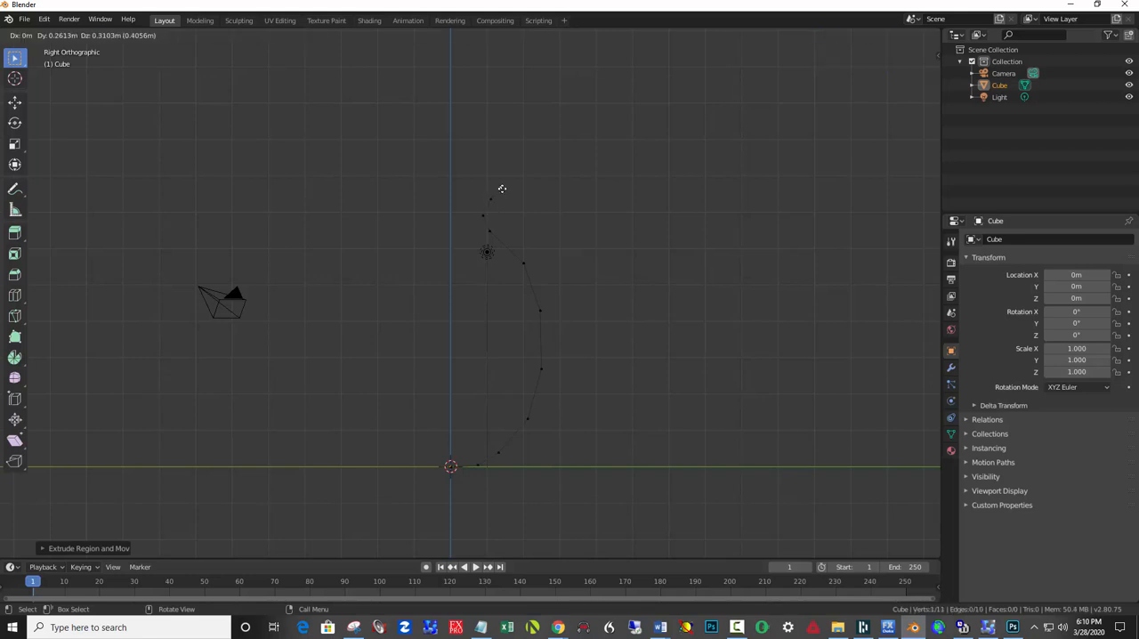
left_click(500, 187)
key("e")
left_click(513, 181)
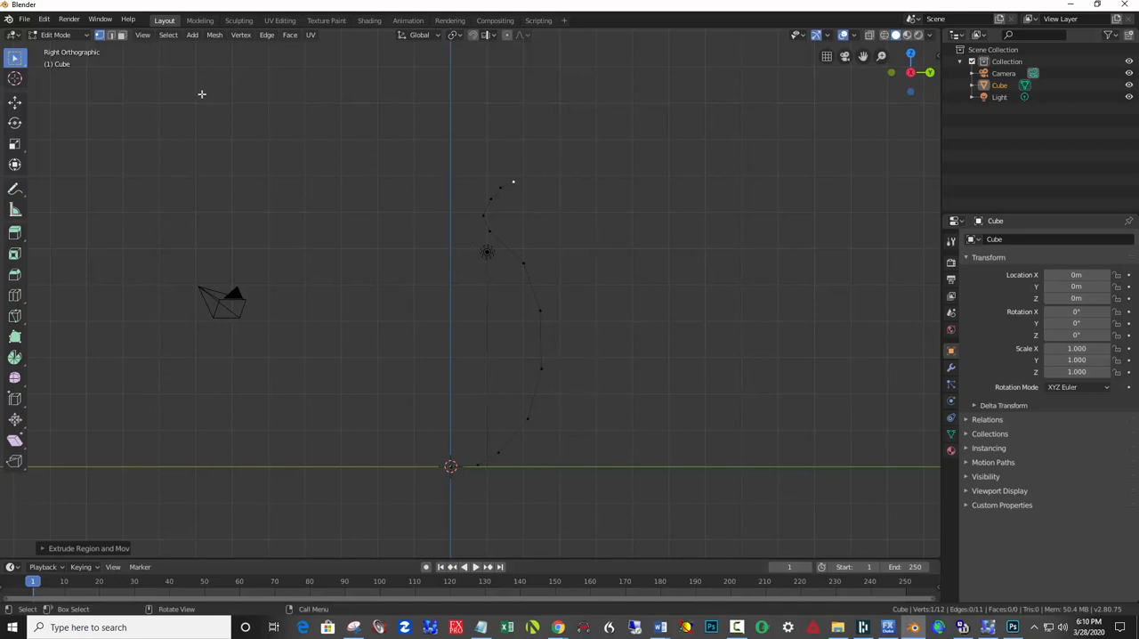
Select all vertices of the vase profile and return to Object Mode.
key("a")
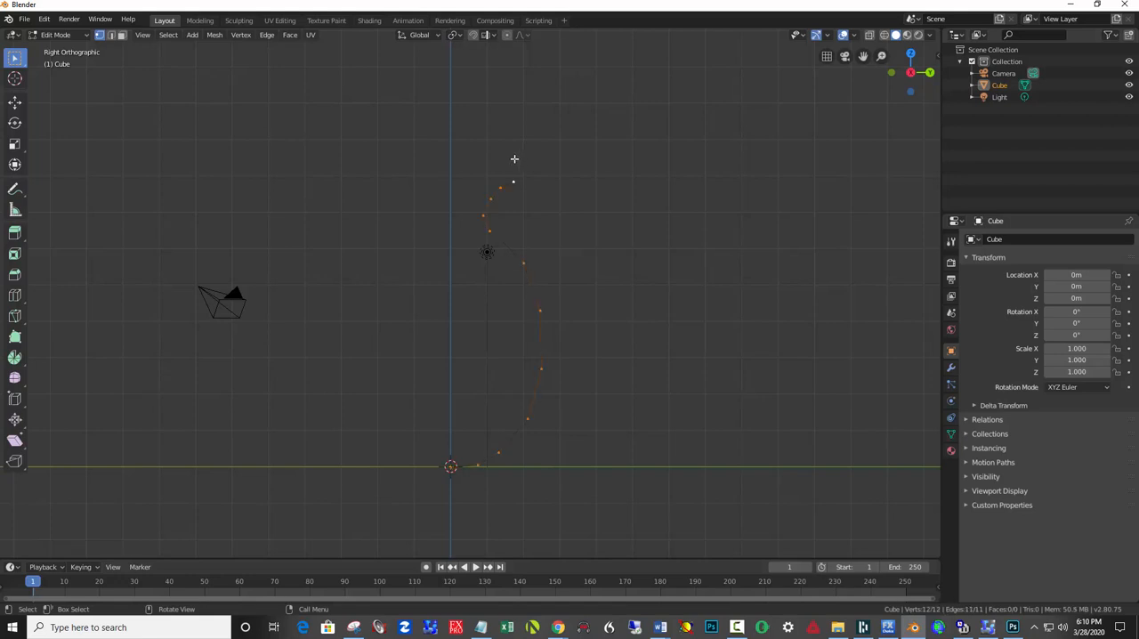
left_click(84, 36)
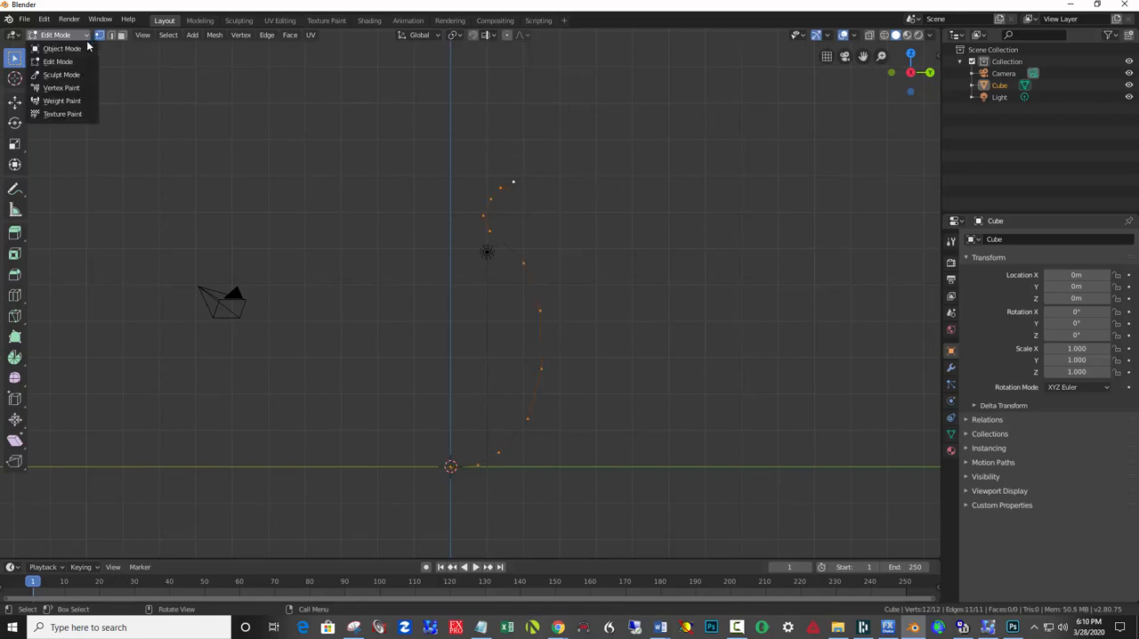
left_click(77, 56)
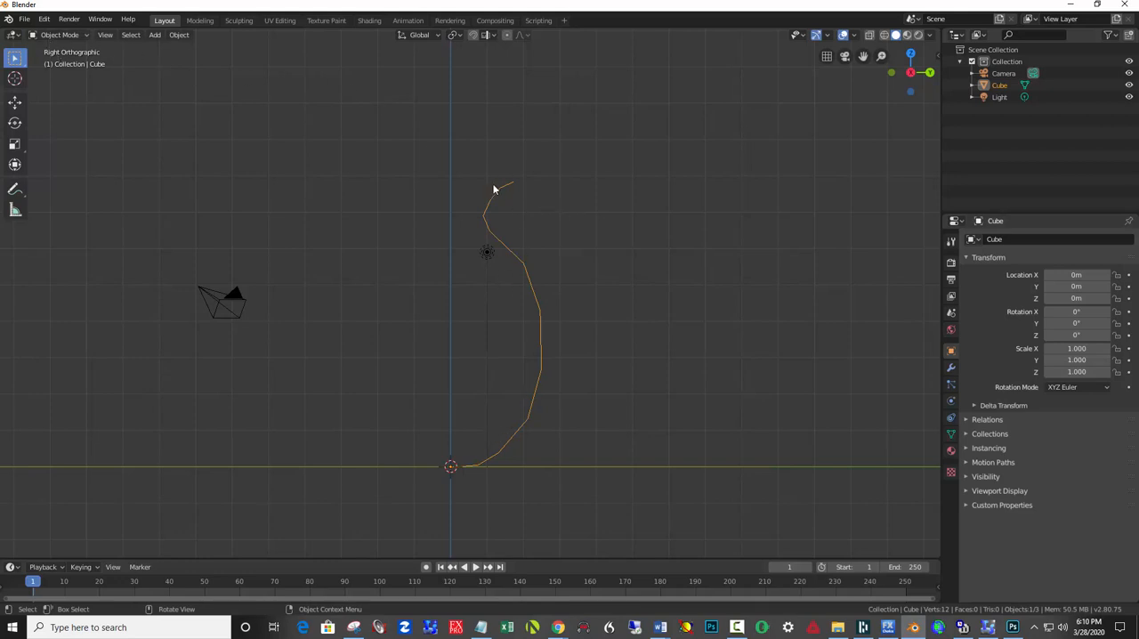
Add a Screw modifier to revolve the profile into a vase, and apply the modifier.
left_click(950, 368)
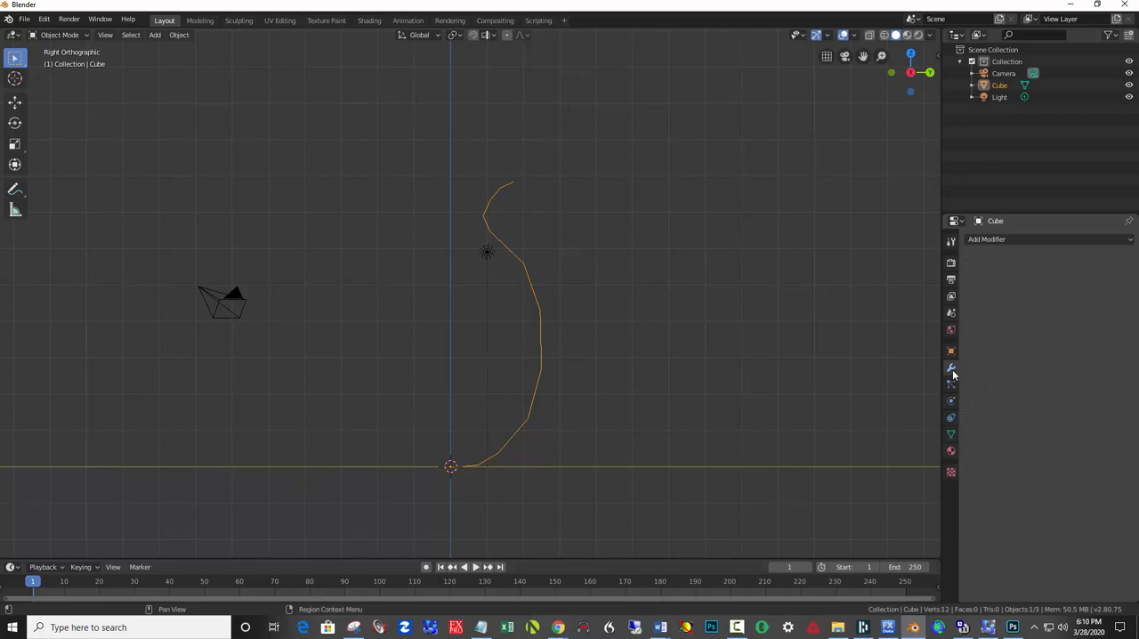
left_click(986, 239)
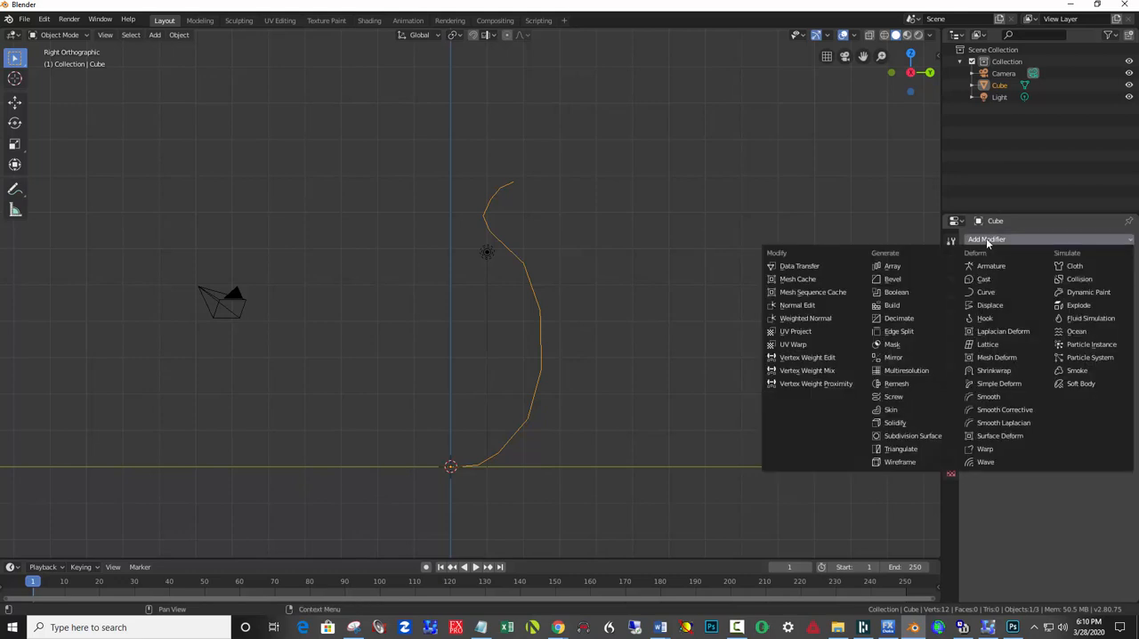
left_click(896, 397)
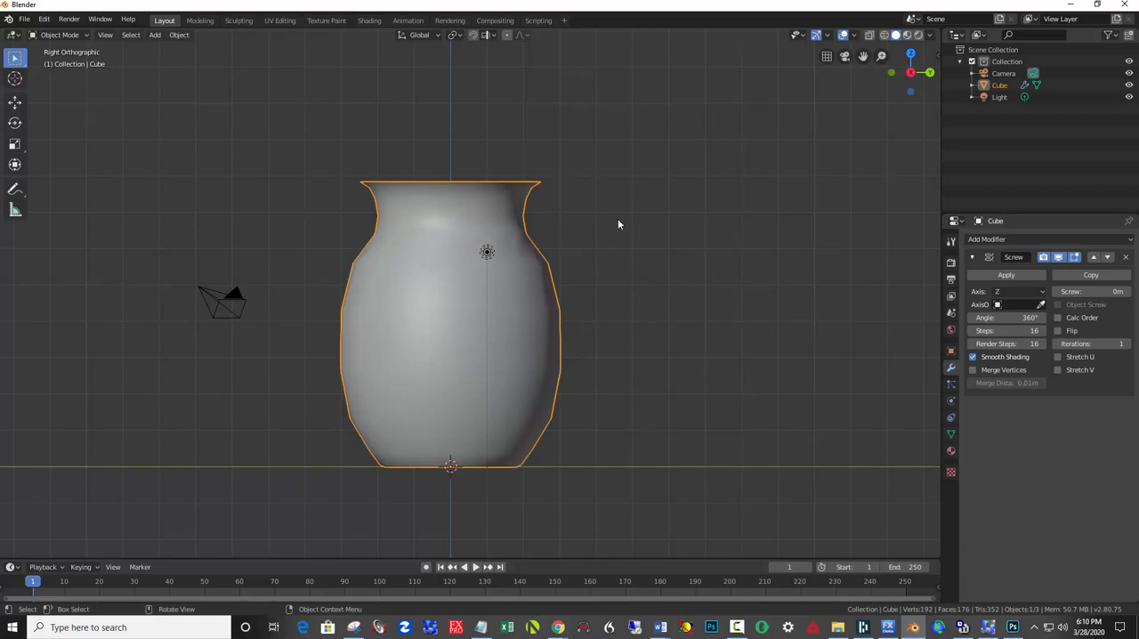
mouse_move(618, 224)
middle_mouse_down()
mouse_move(613, 264)
mouse_move(628, 229)
mouse_move(616, 236)
mouse_move(614, 225)
middle_mouse_up()
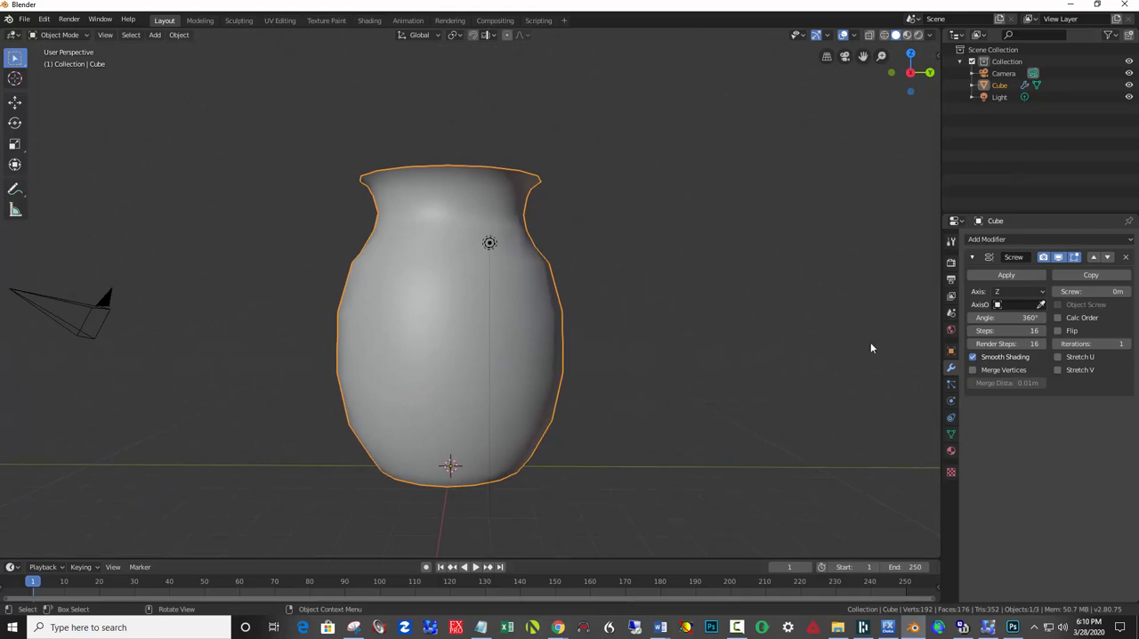
left_click(999, 275)
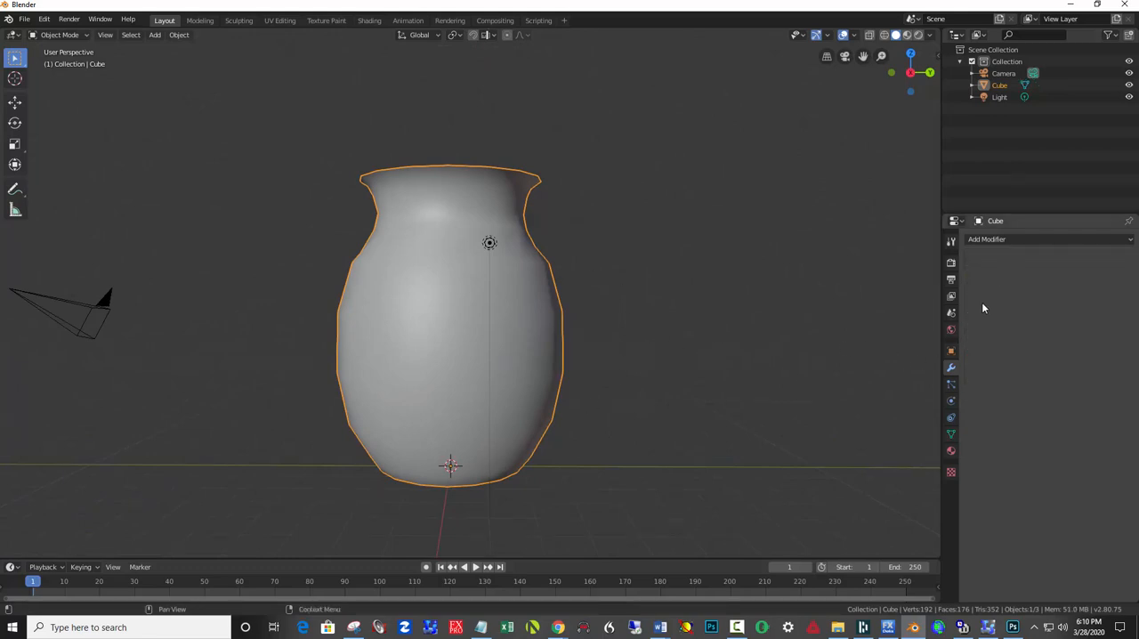
Add a Solidify modifier to give the vase walls thickness, and view the vase's opening from above.
left_click(994, 242)
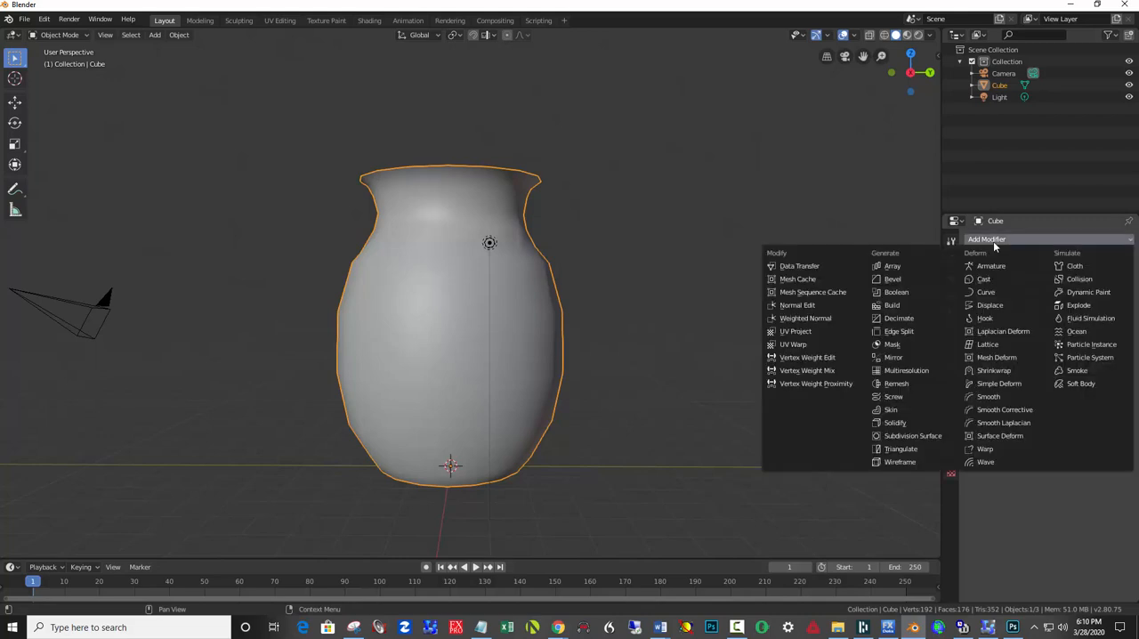
left_click(907, 424)
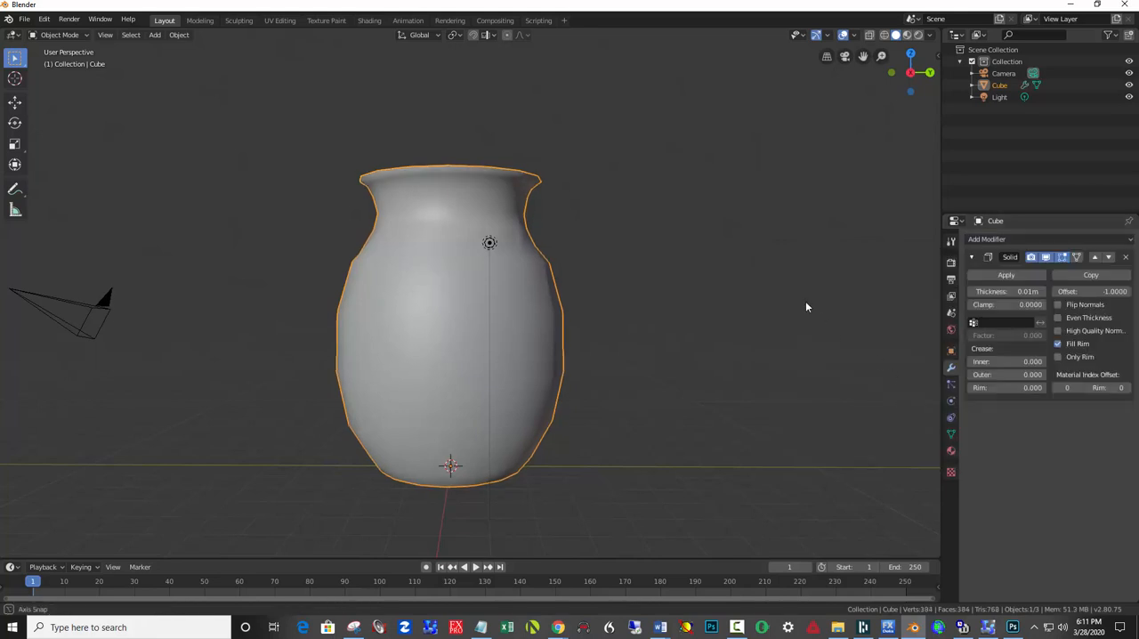
middle_click_drag(806, 304, 808, 336)
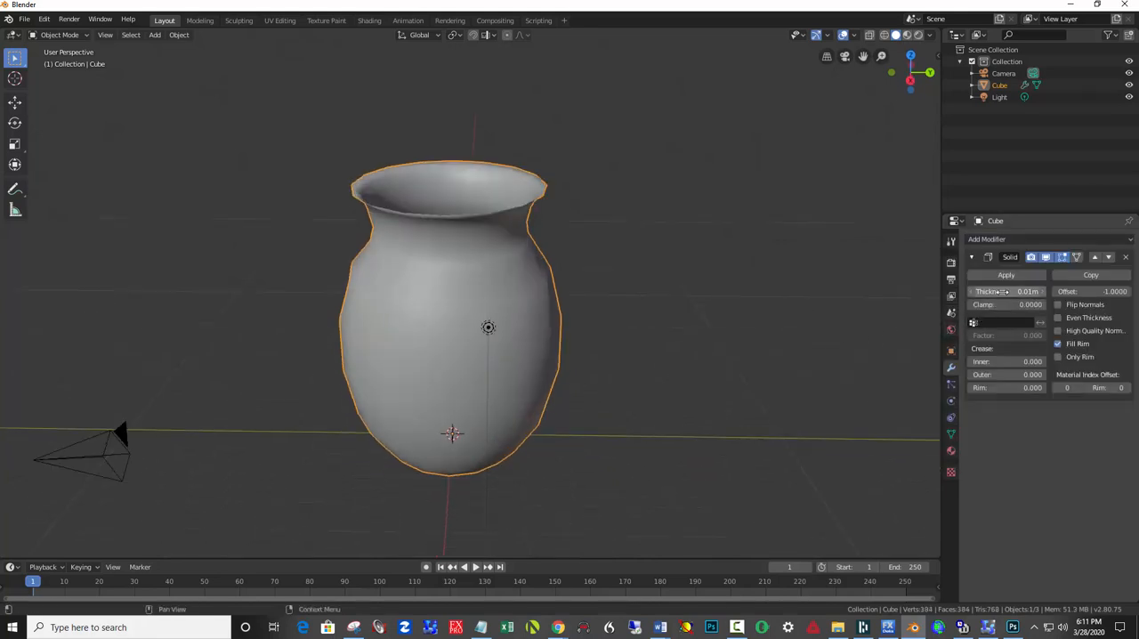
Set the Solidify thickness to about 0.16 m and apply the modifier to the vase.
left_click_drag(1004, 292, 1035, 292)
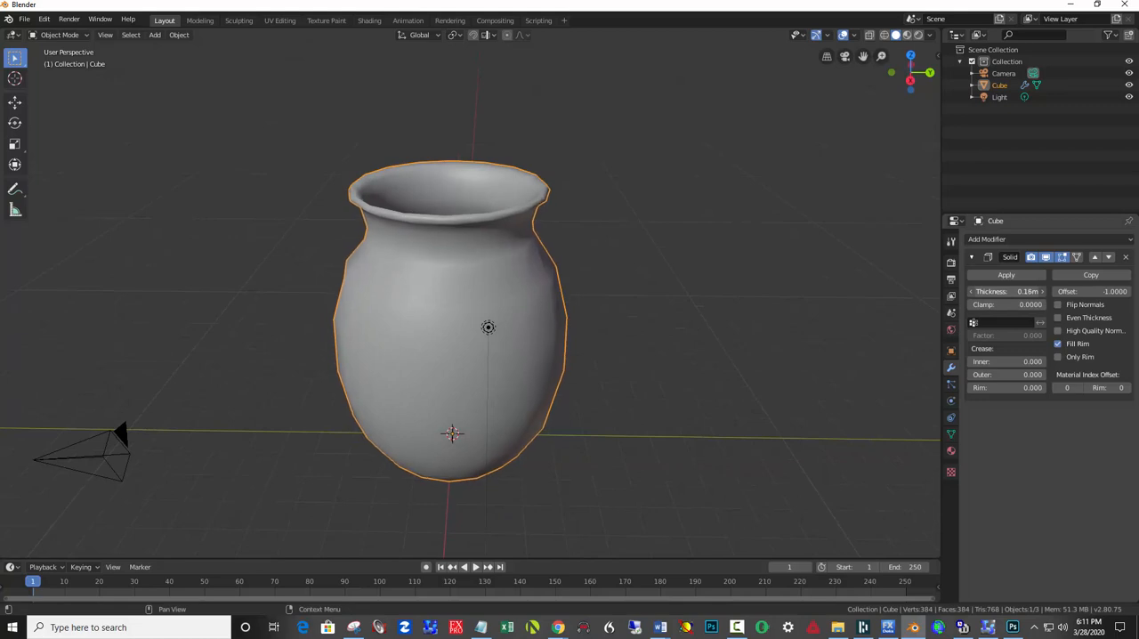
left_click(985, 289)
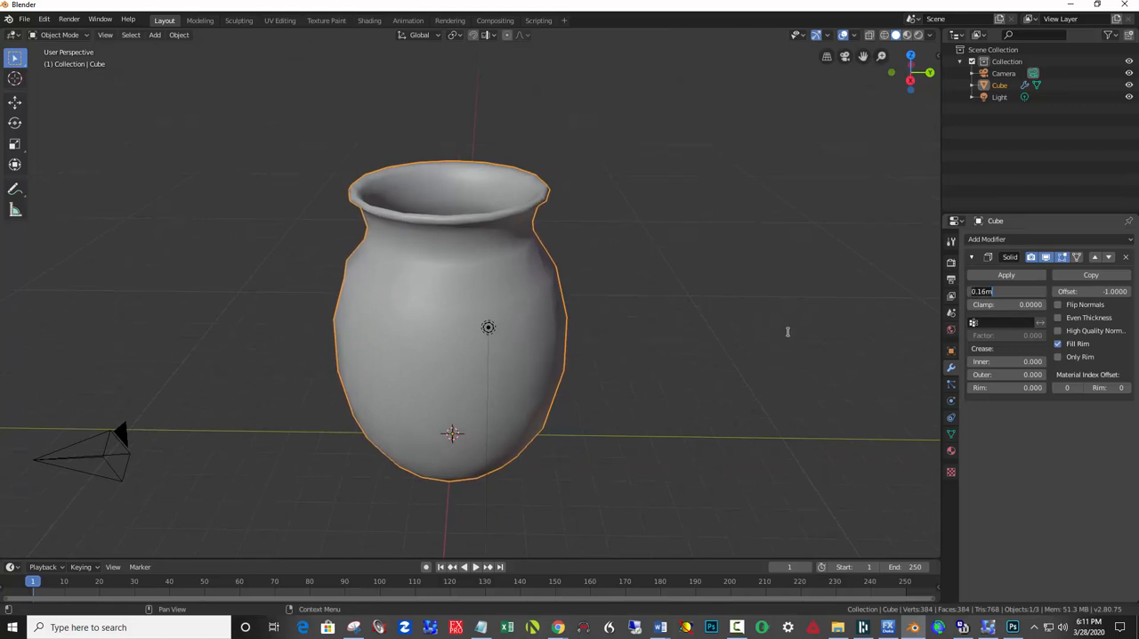
left_click(1005, 275)
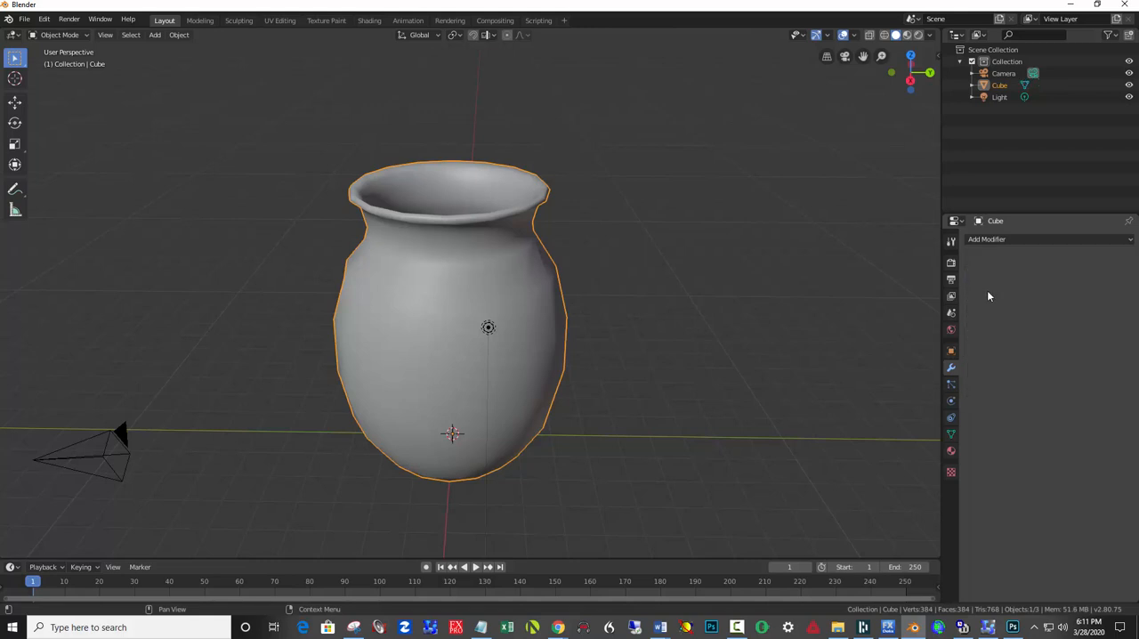
Add a Subdivision Surface modifier to the vase with 3 render and 2 viewport subdivisions.
left_click(994, 241)
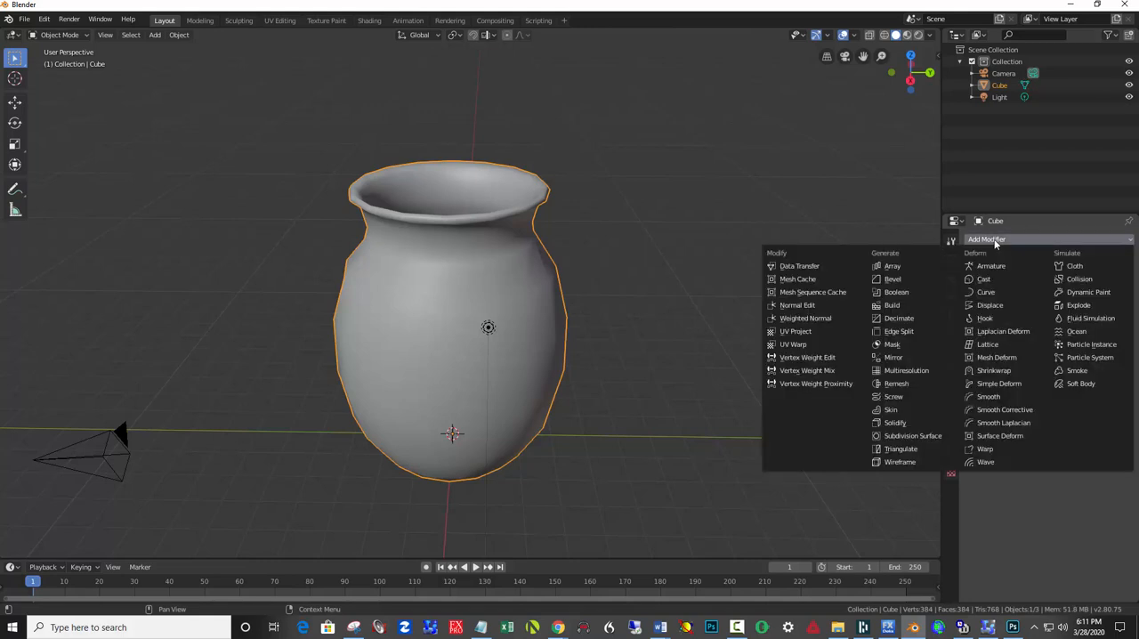
left_click(916, 435)
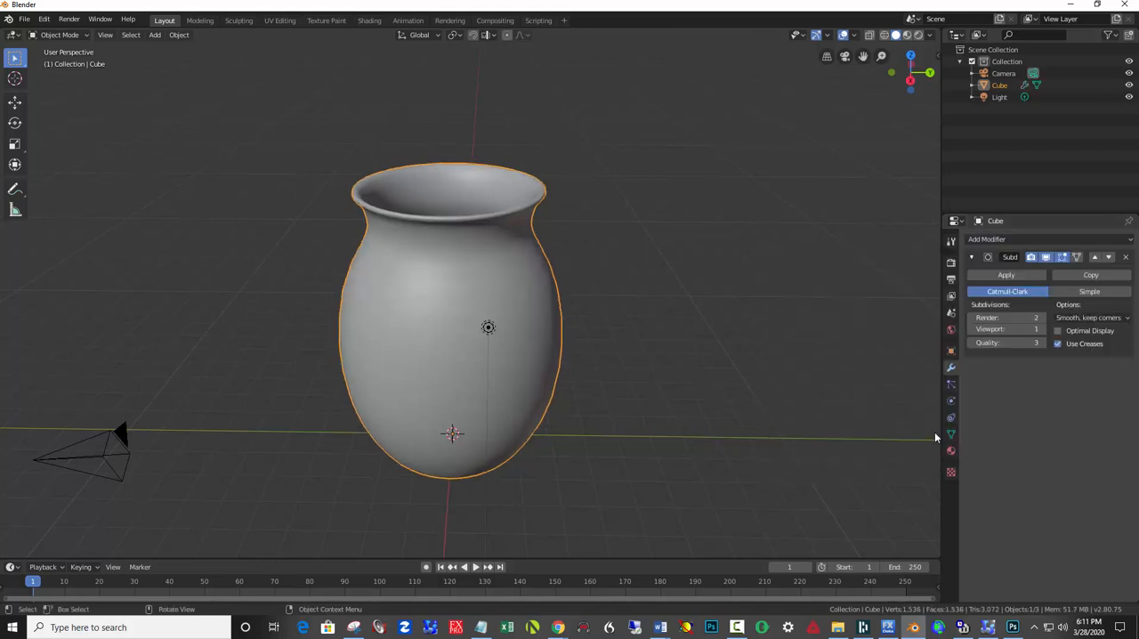
left_click(1039, 318)
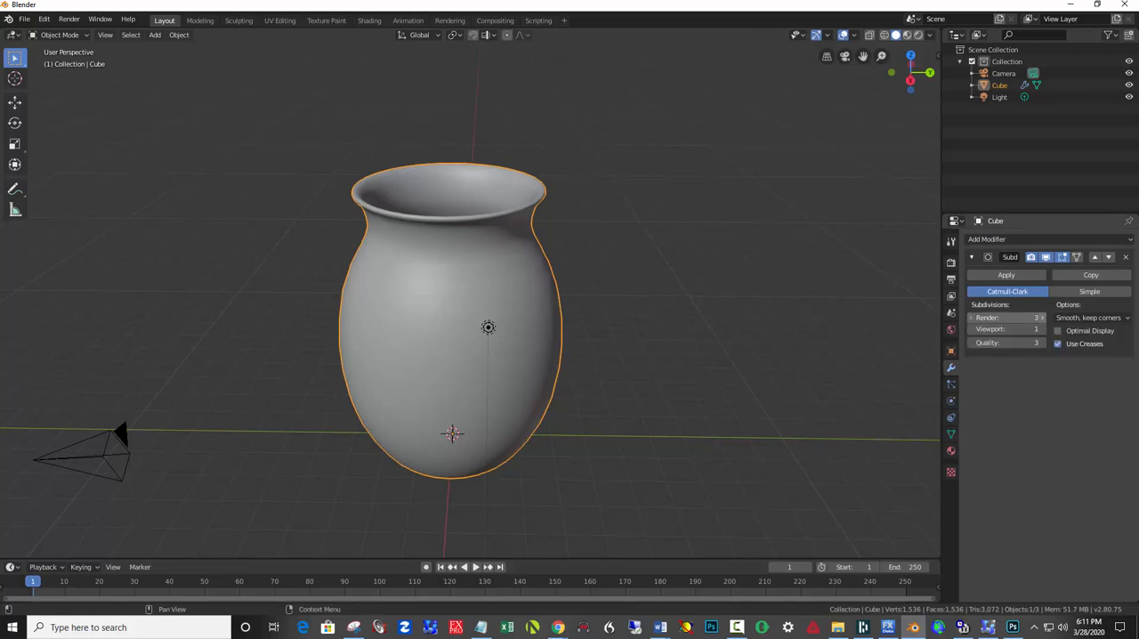
left_click(1041, 329)
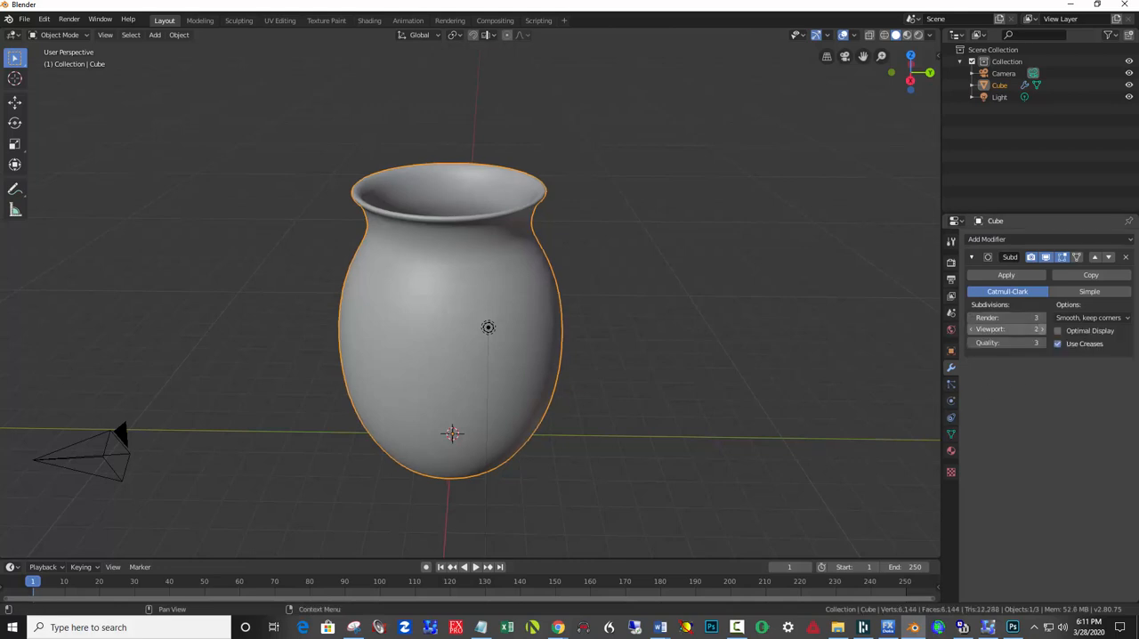
Apply Shade Smooth to the vase.
right_click(525, 292)
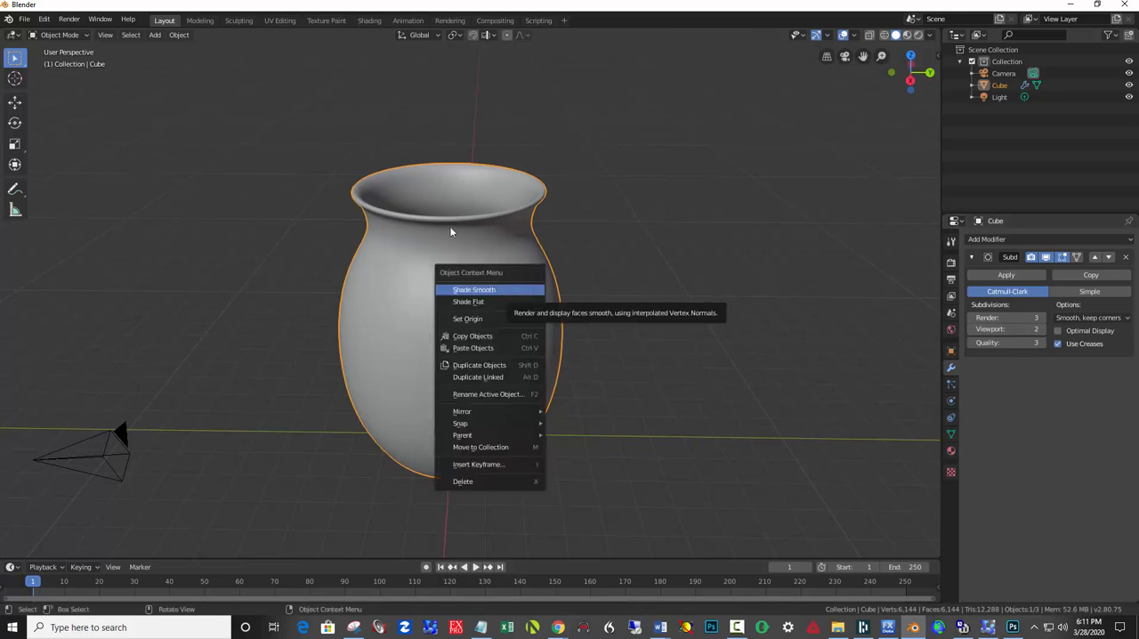
right_click(442, 272)
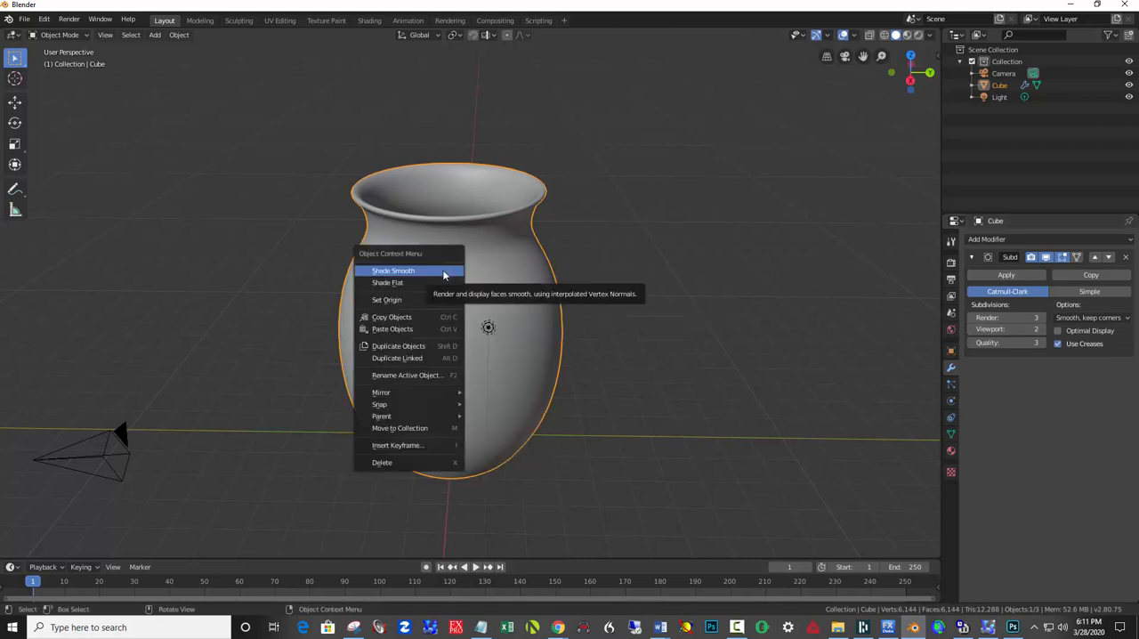
left_click(443, 273)
In Edit Mode, select the outer edge loop around the vase's open base and fill it with a face.
middle_click_drag(643, 333, 696, 215)
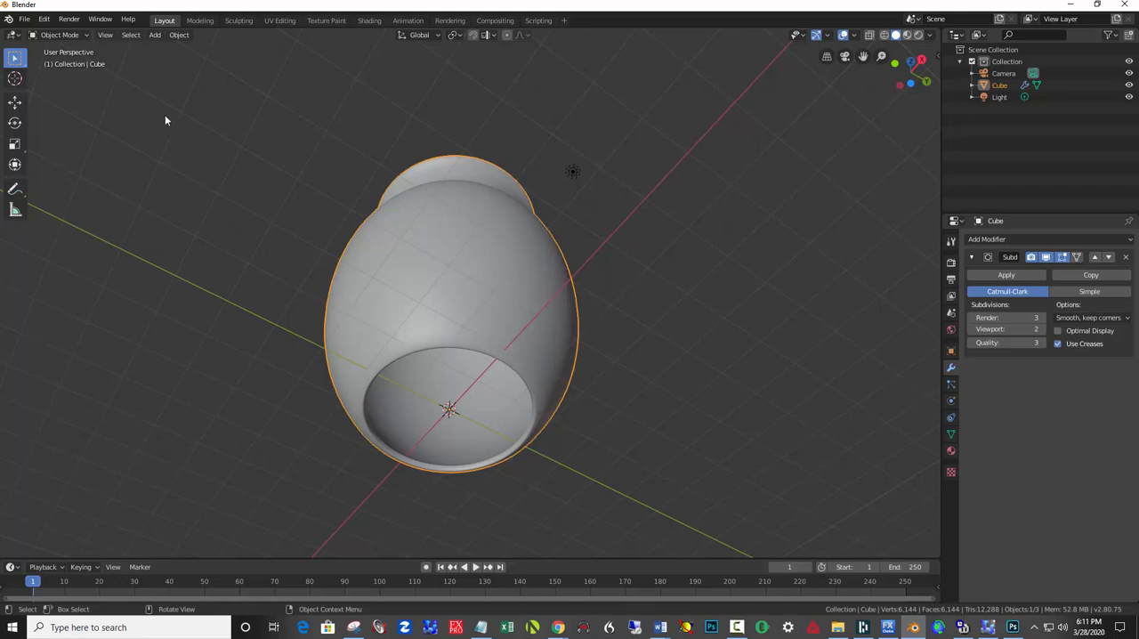
left_click(84, 34)
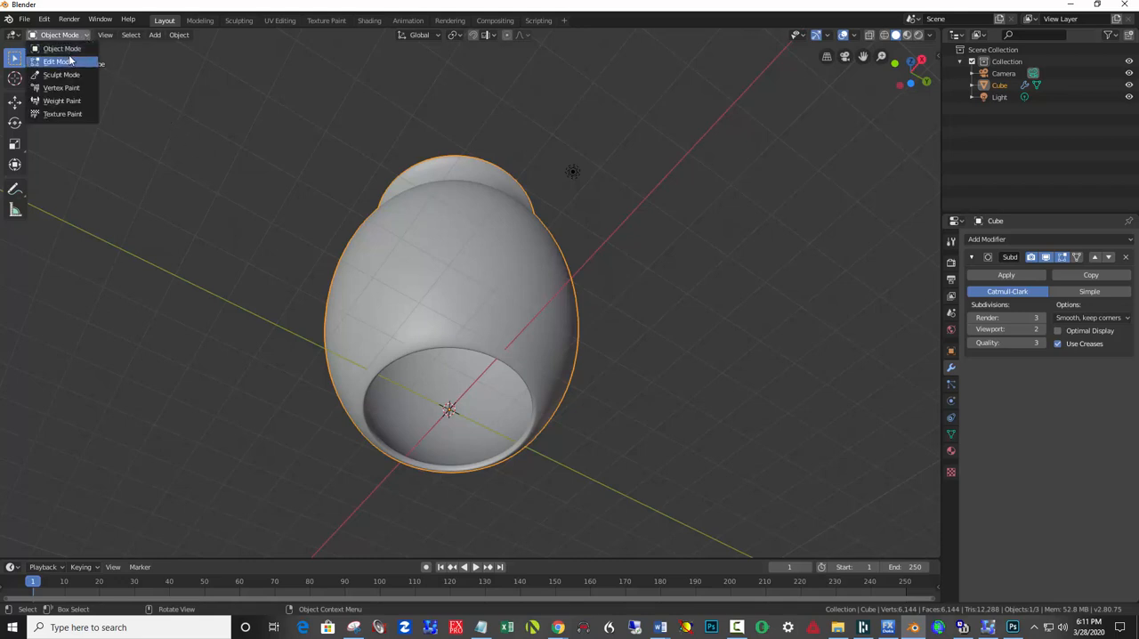
left_click(76, 58)
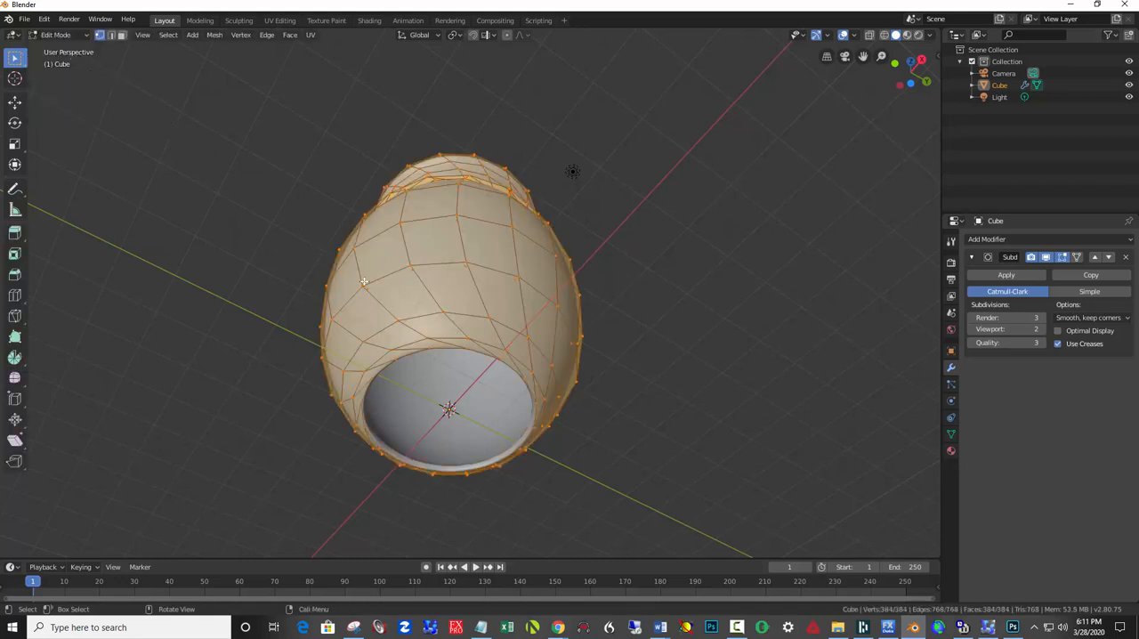
key("alt+a")
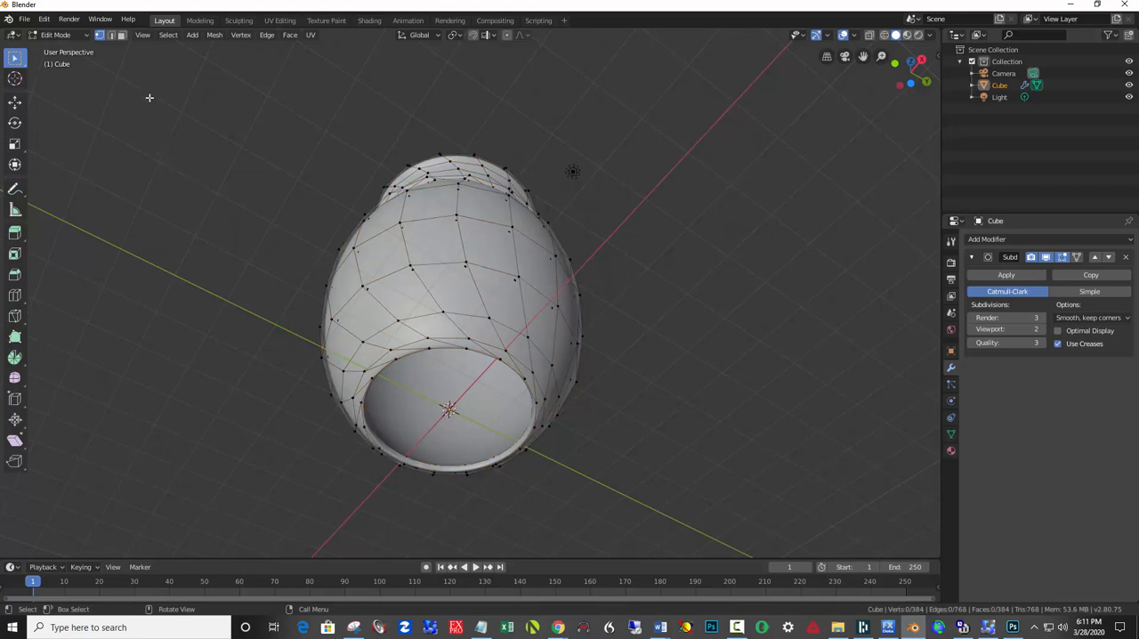
left_click(111, 35)
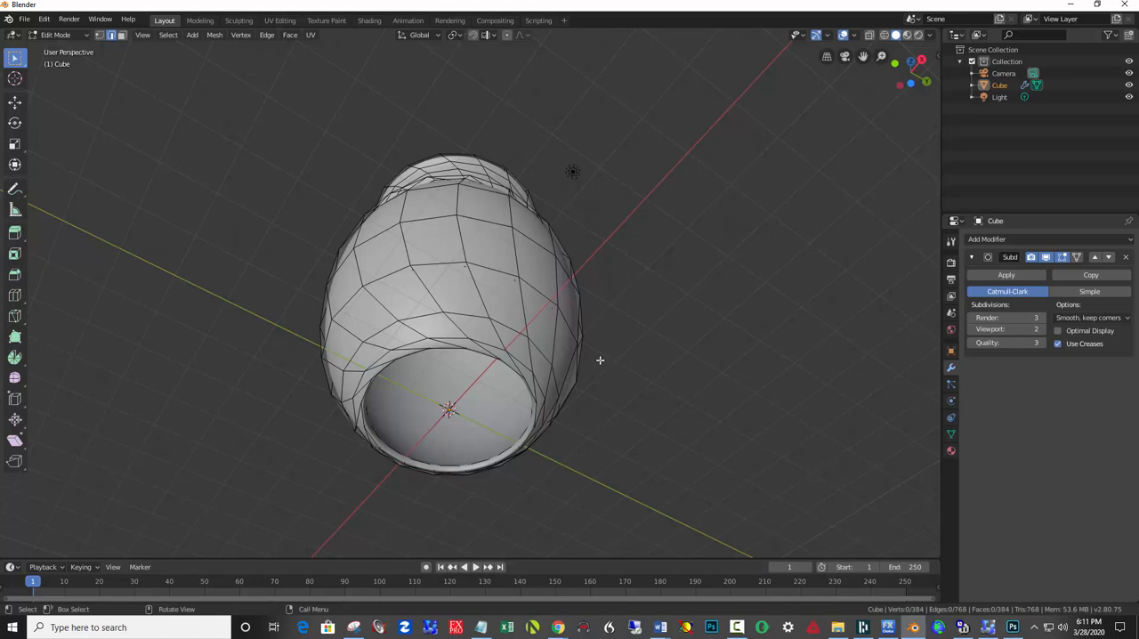
left_click(447, 349, "alt")
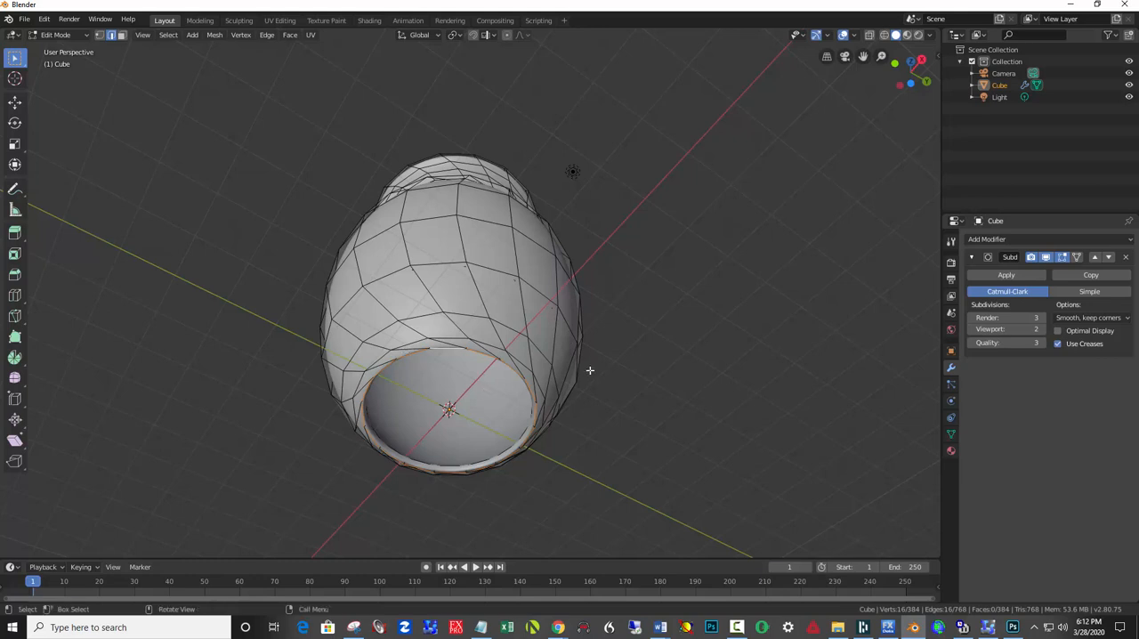
key("f")
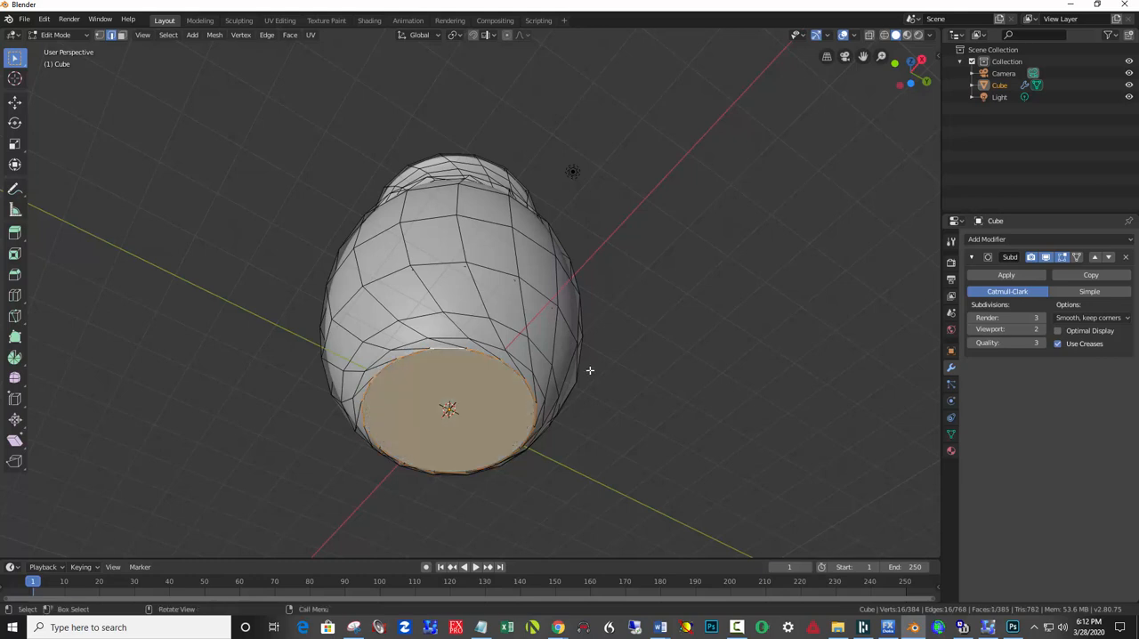
Check the closed vase from the side and return it to Object Mode.
middle_click_drag(643, 305, 668, 389)
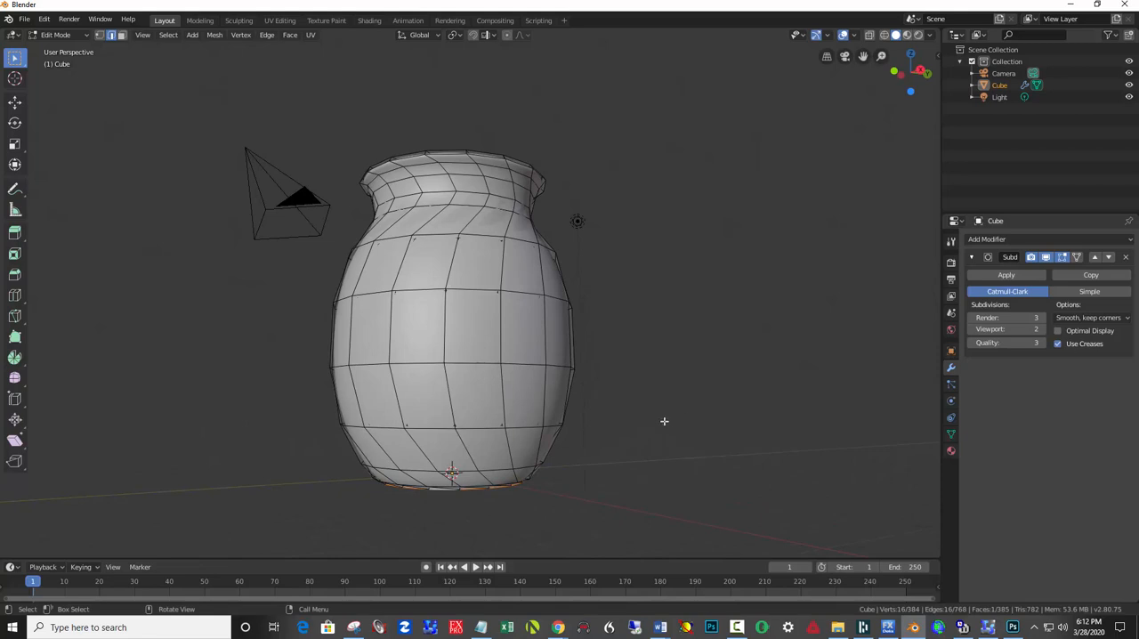
scroll(671, 426, "down", 3)
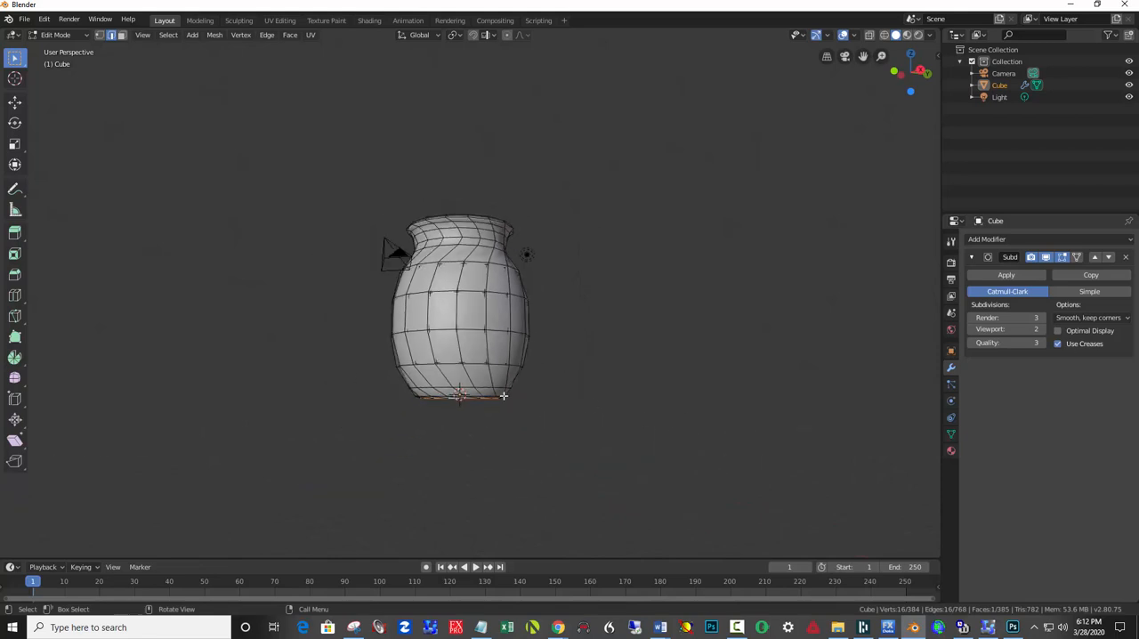
middle_click_drag(501, 395, 591, 405)
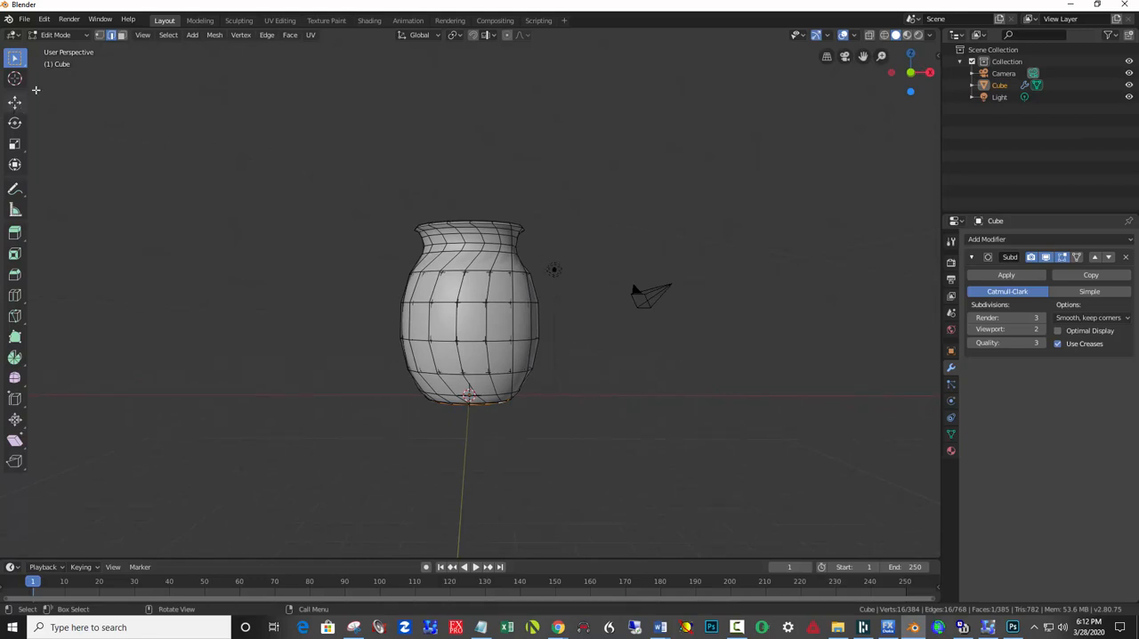
left_click(64, 35)
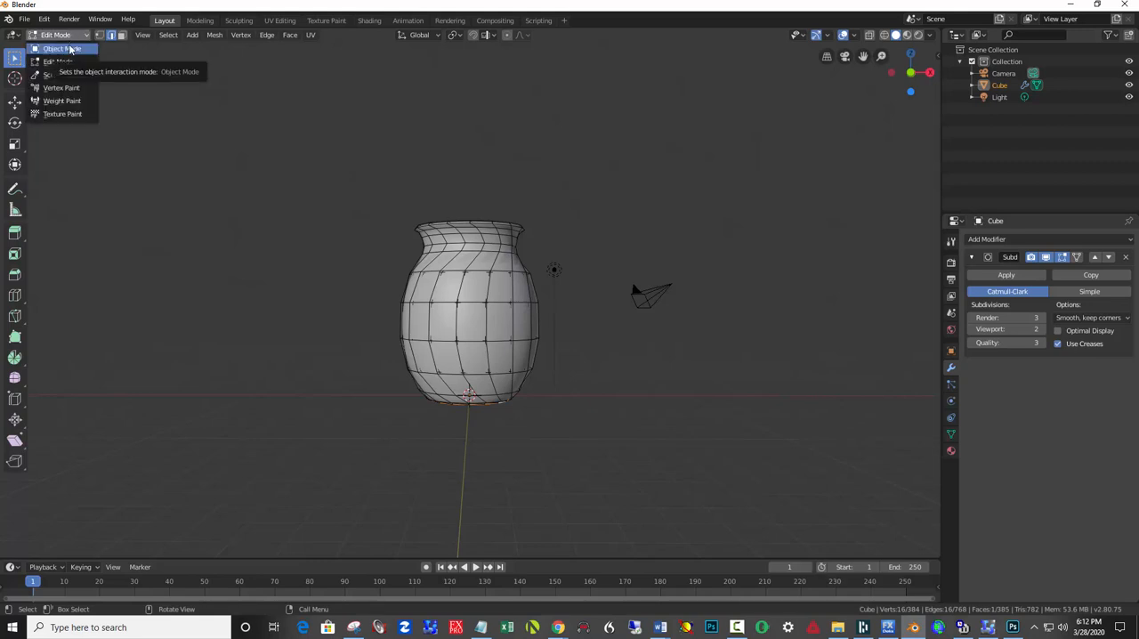
left_click(69, 50)
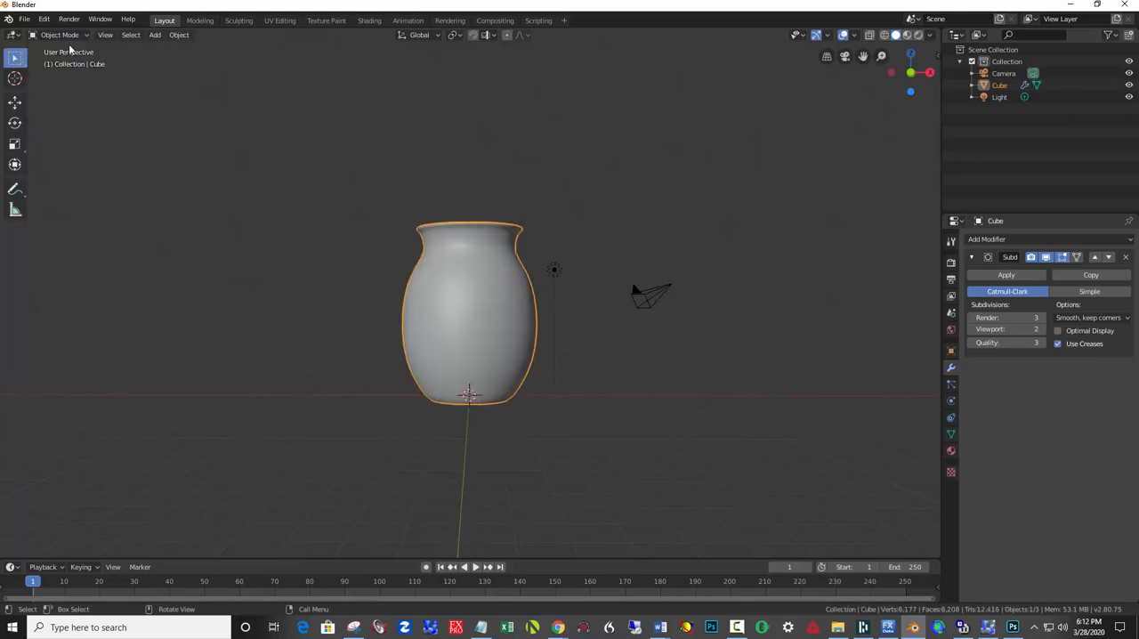
Move the light up and away from the vase, to about X 6.45 m and Z 10.77 m.
left_click(553, 267)
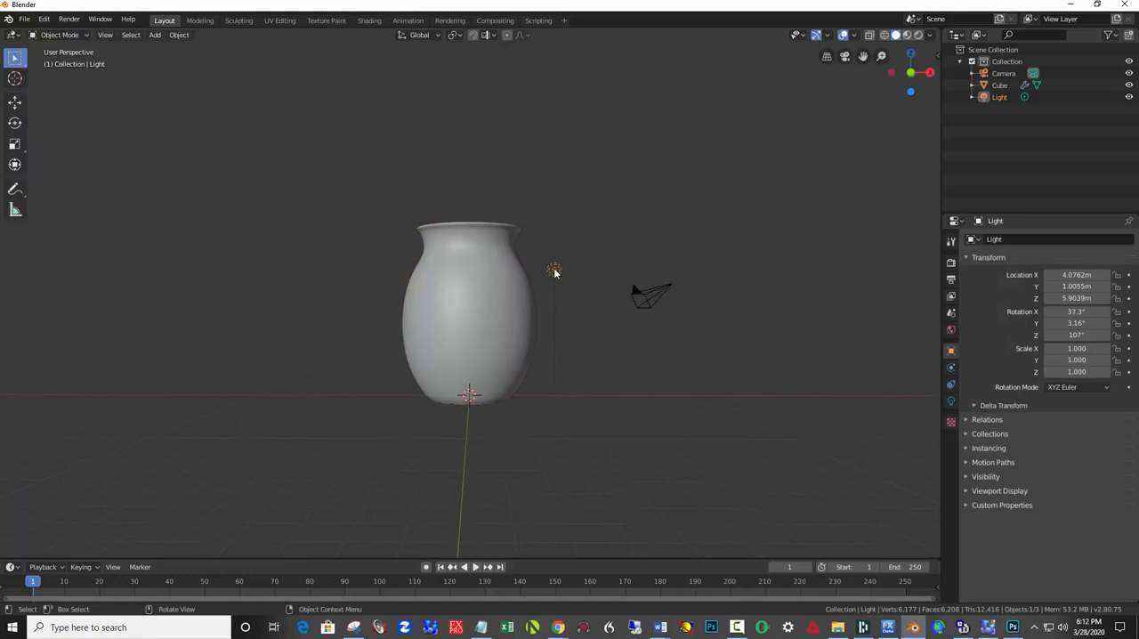
key("g")
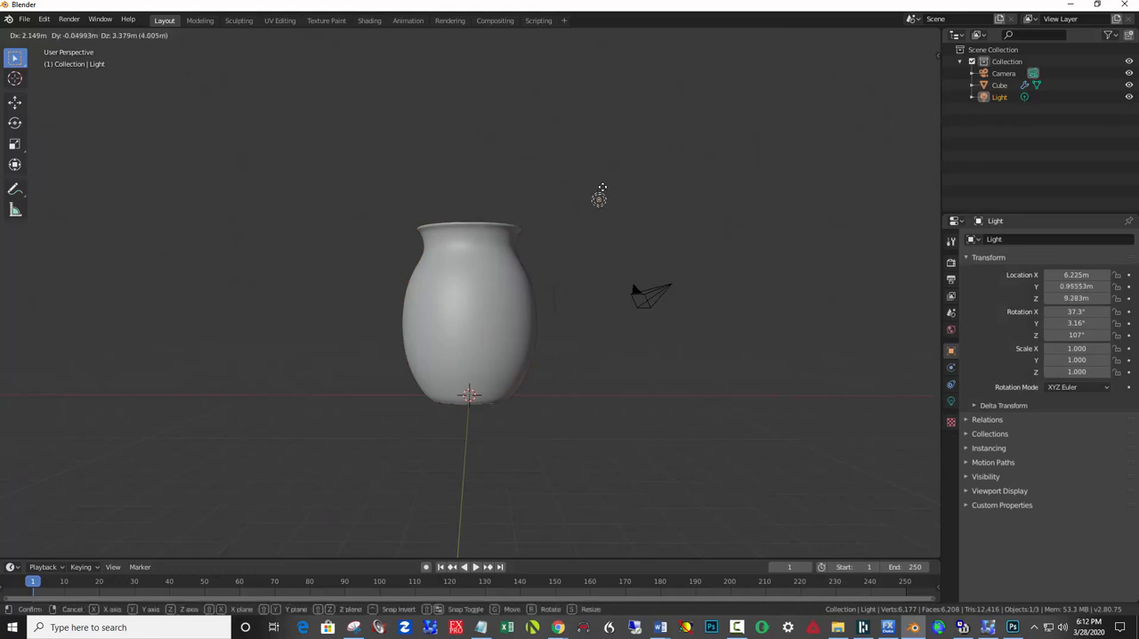
left_click(603, 169)
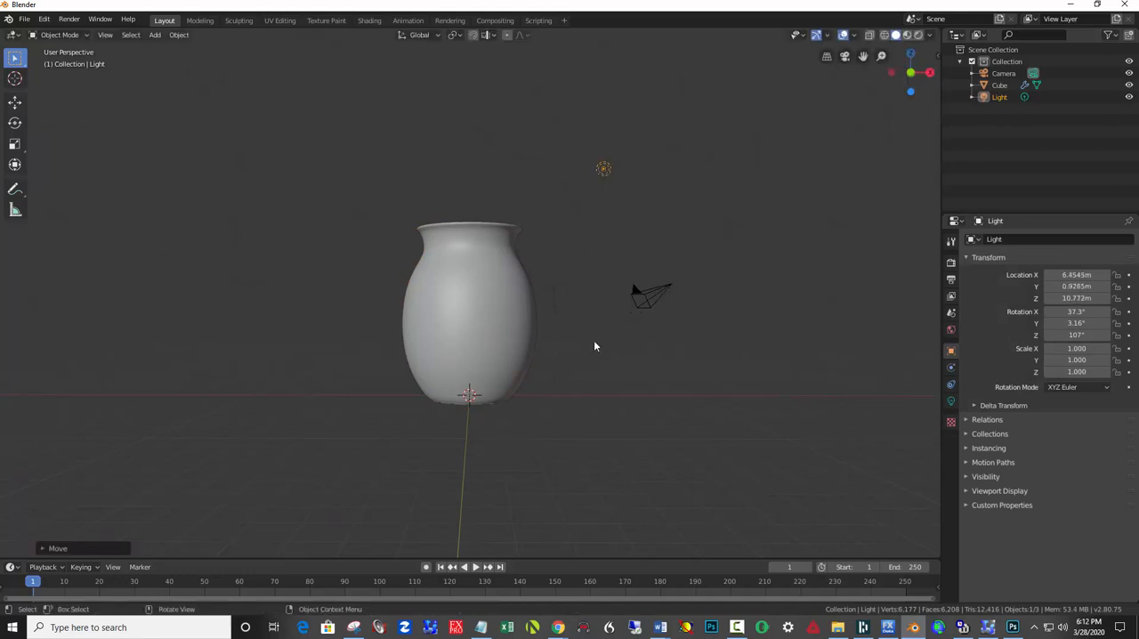
In the front view, add a plane mesh at the vase's base and scale it by 15 as a floor.
key("KP_3")
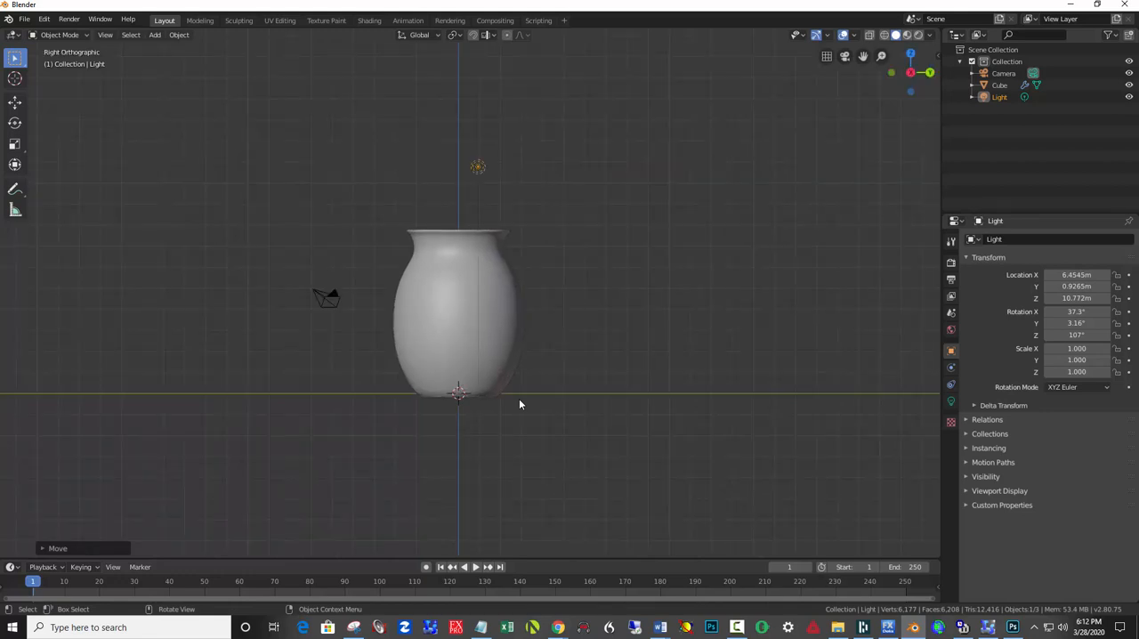
key("KP_1")
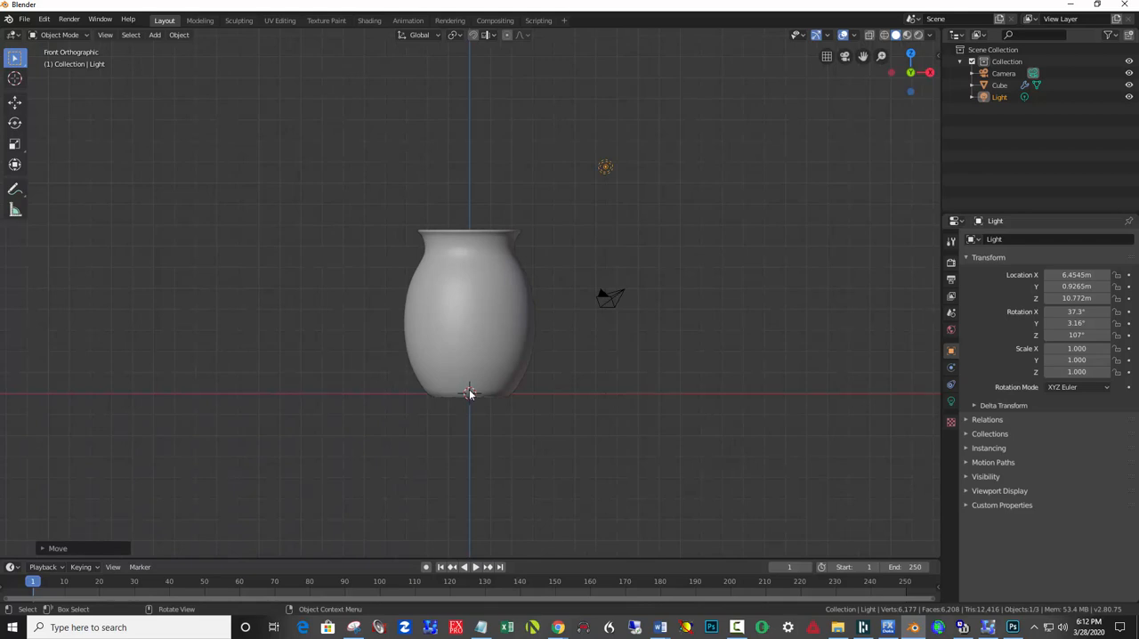
key("shift+a")
mouse_move(433, 257)
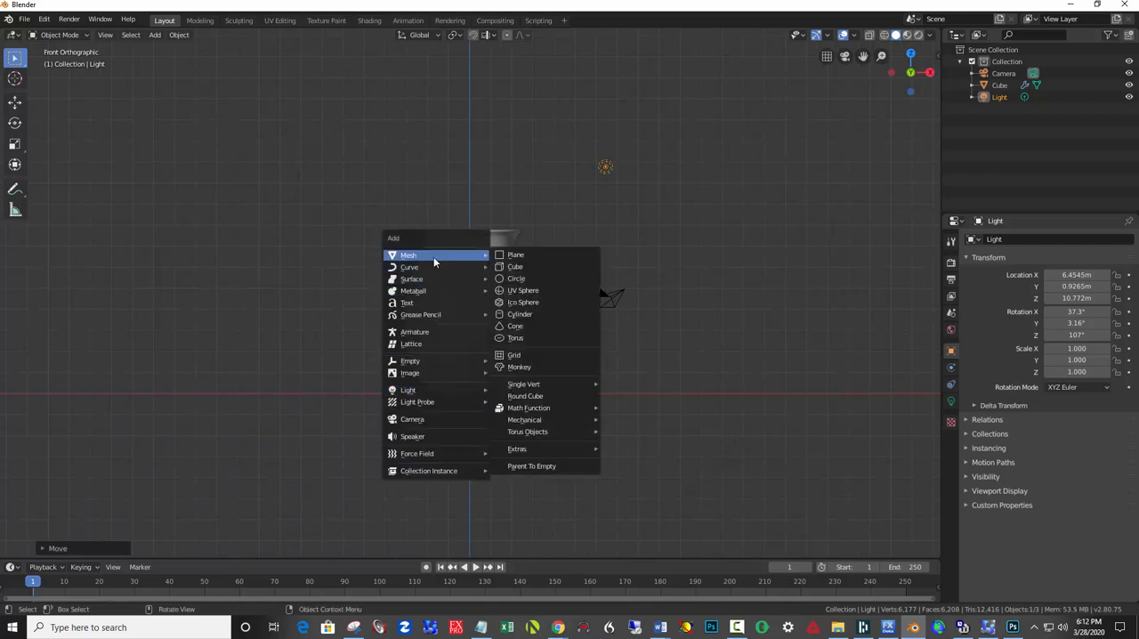
left_click(514, 256)
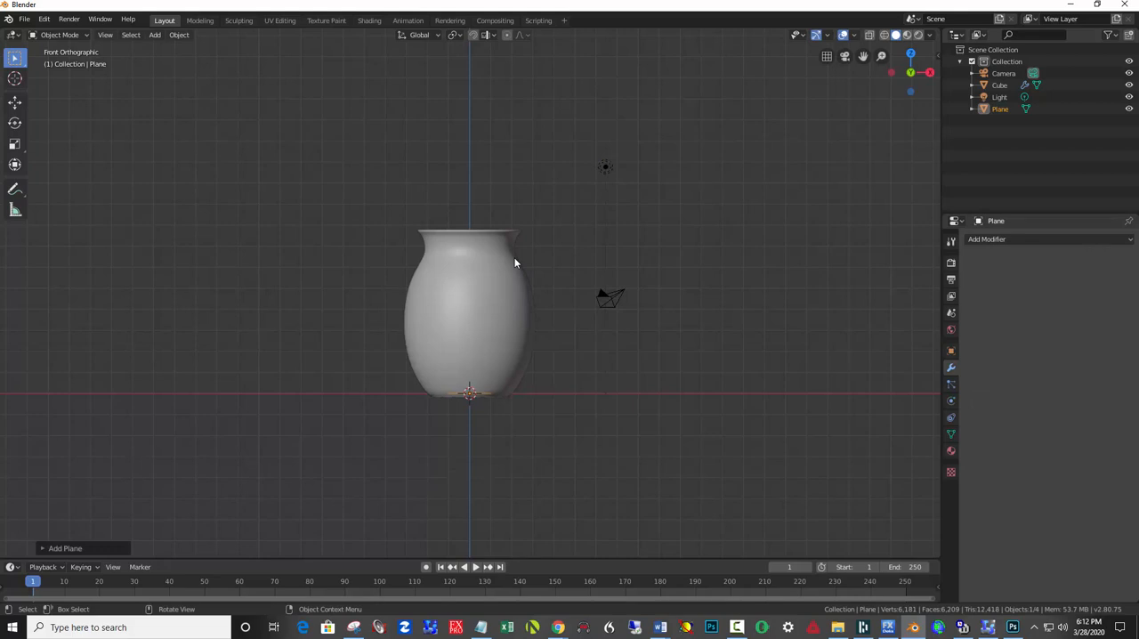
type("s")
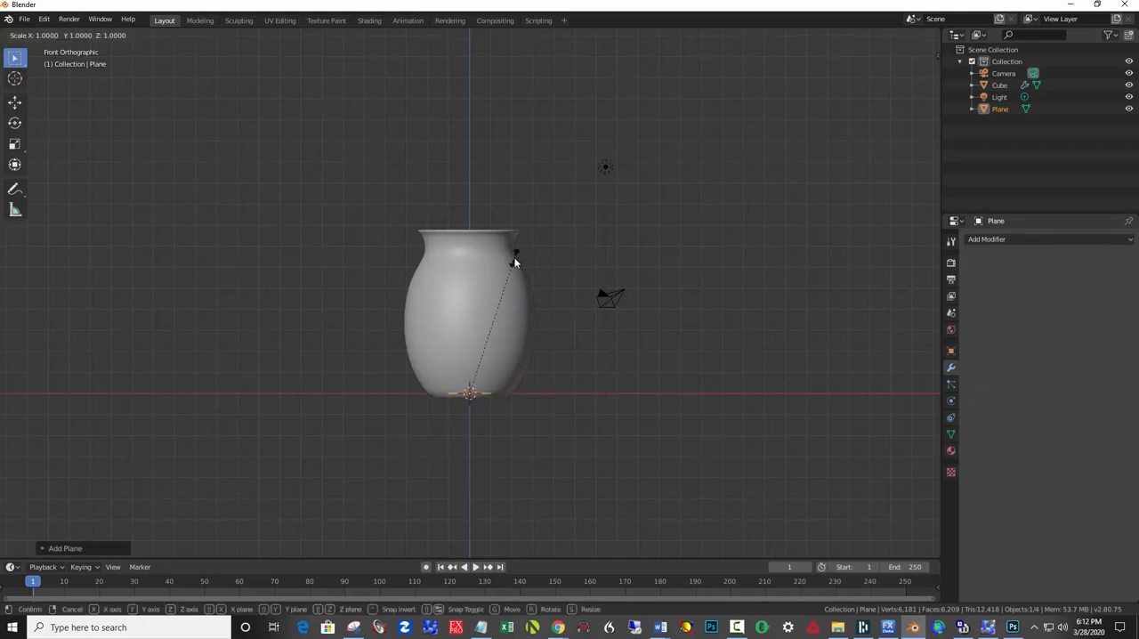
type("15")
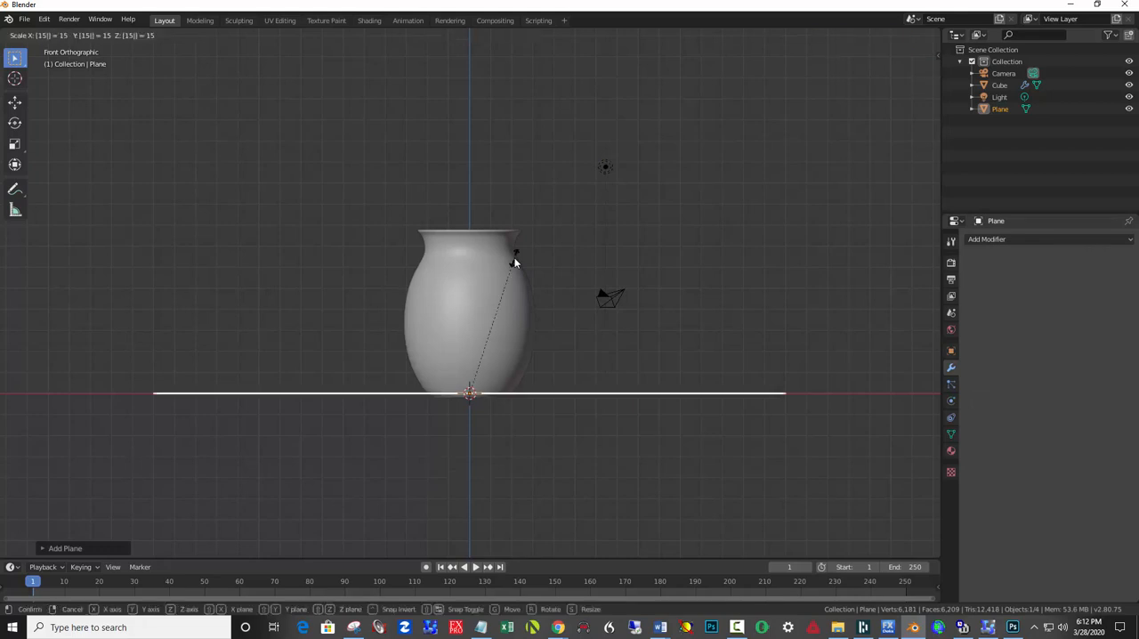
key("Return")
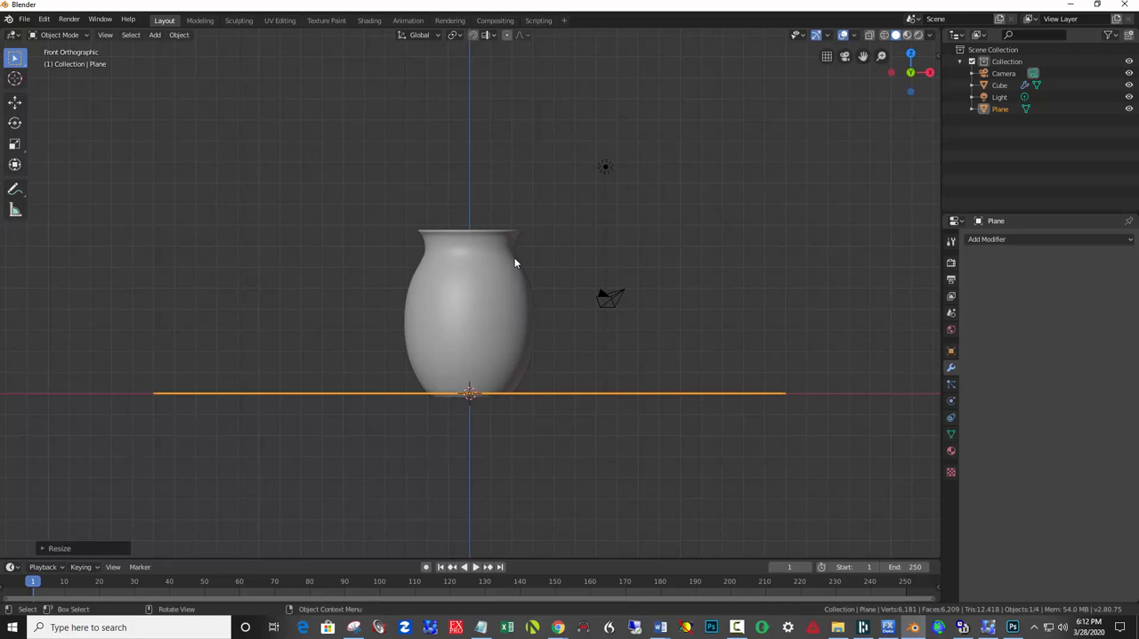
Lower the floor plane along the Z axis until it meets the underside of the vase.
key("g")
key("z")
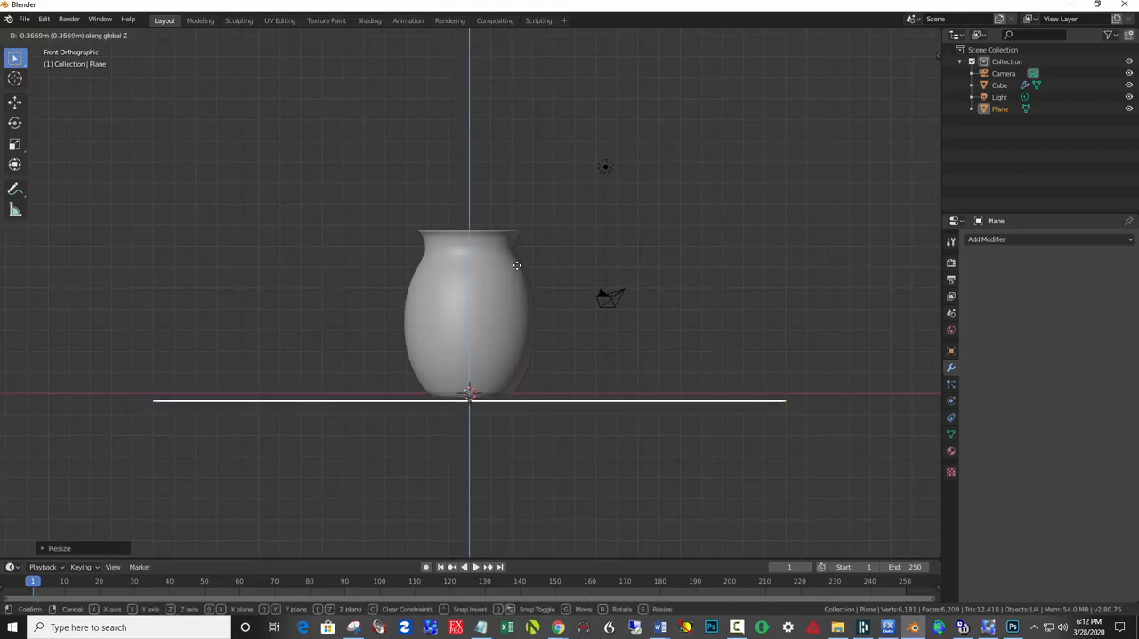
left_click(517, 260)
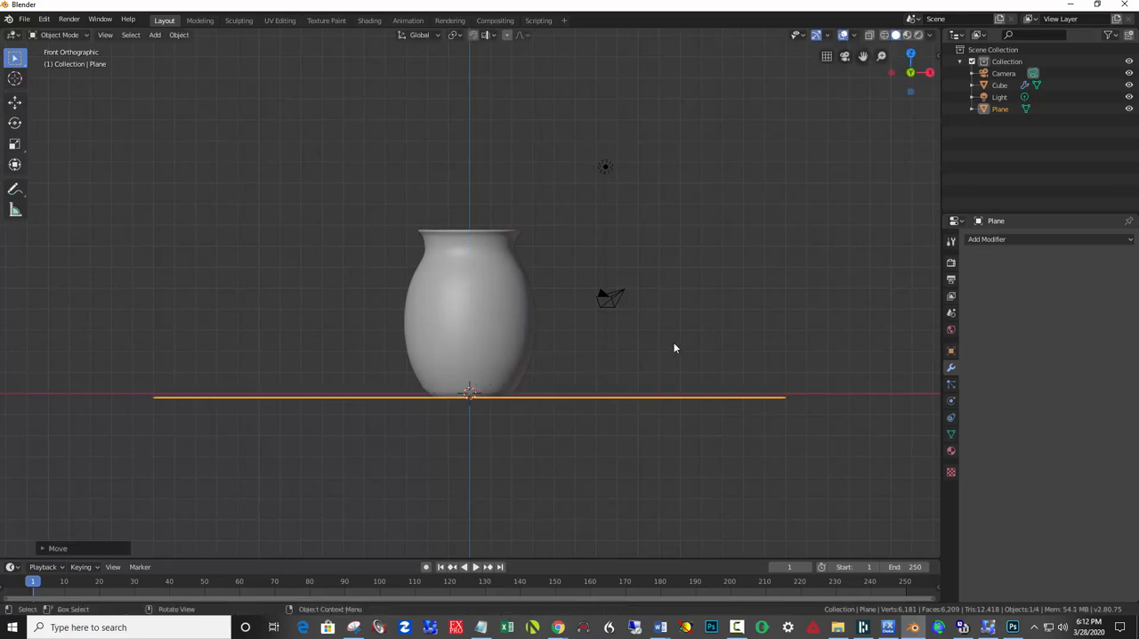
Enter Edit Mode on the floor plane and select its two back edges behind the vase.
middle_click_drag(674, 346, 452, 378)
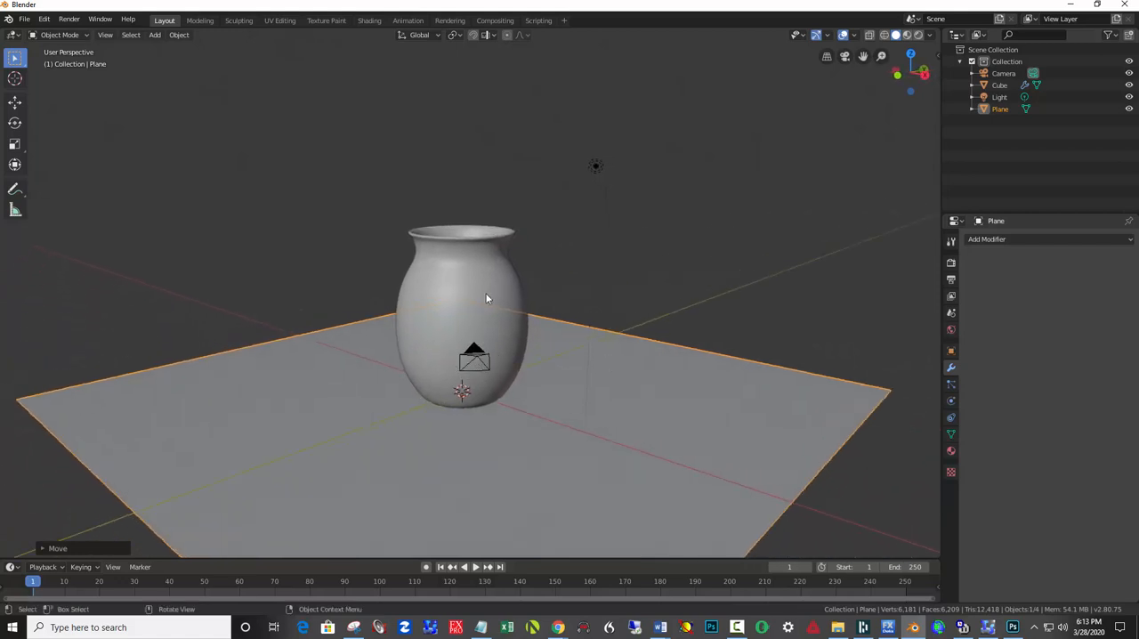
left_click(73, 38)
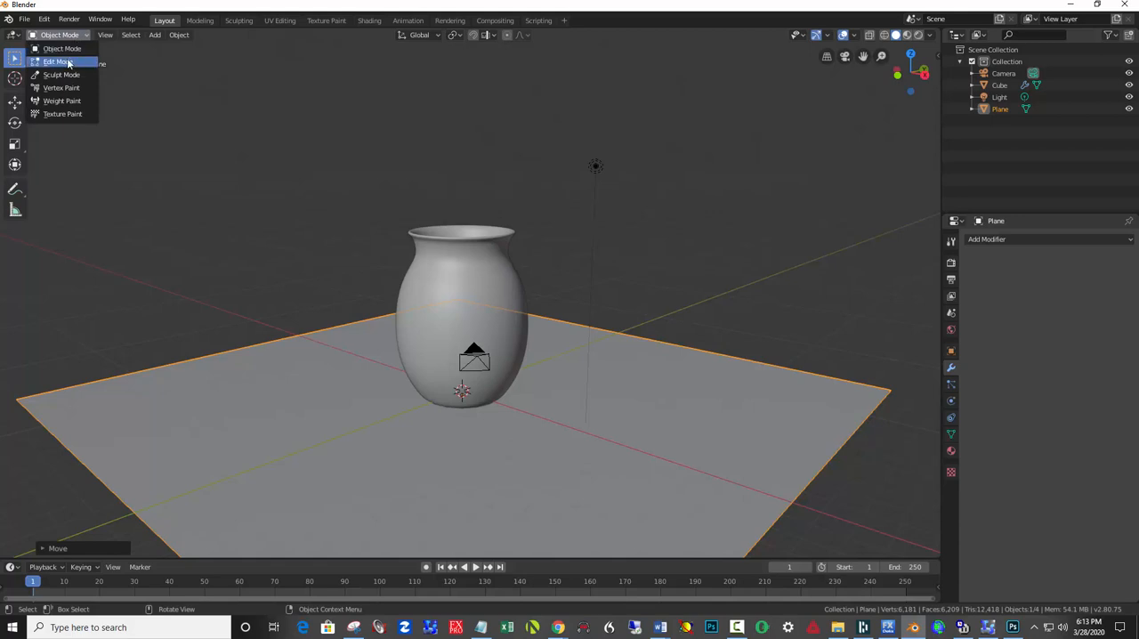
left_click(61, 61)
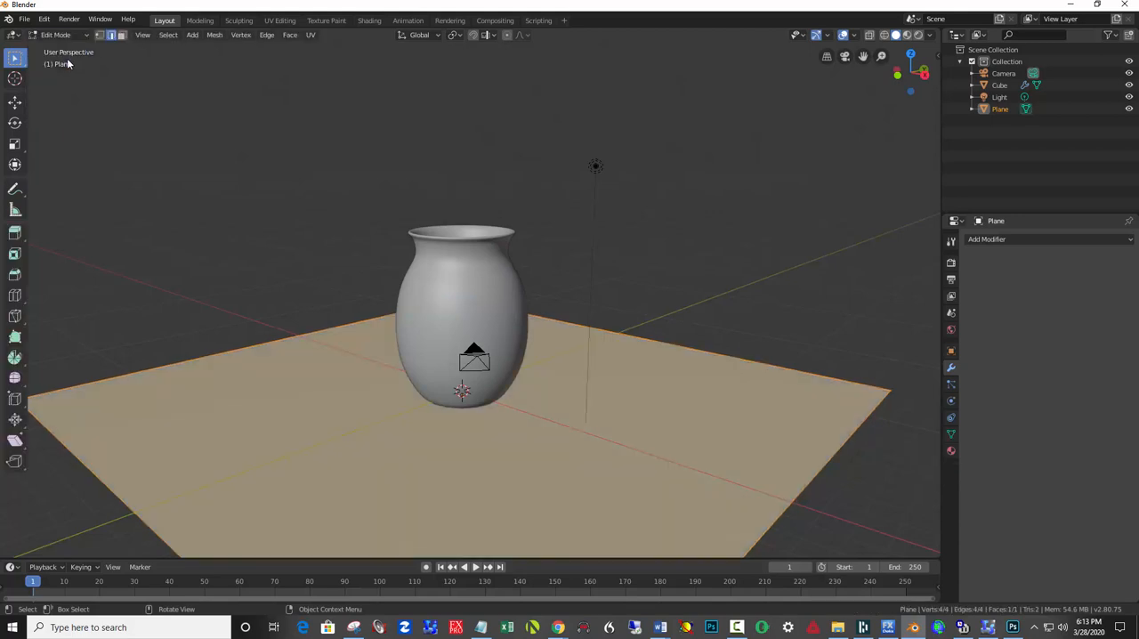
left_click(222, 224)
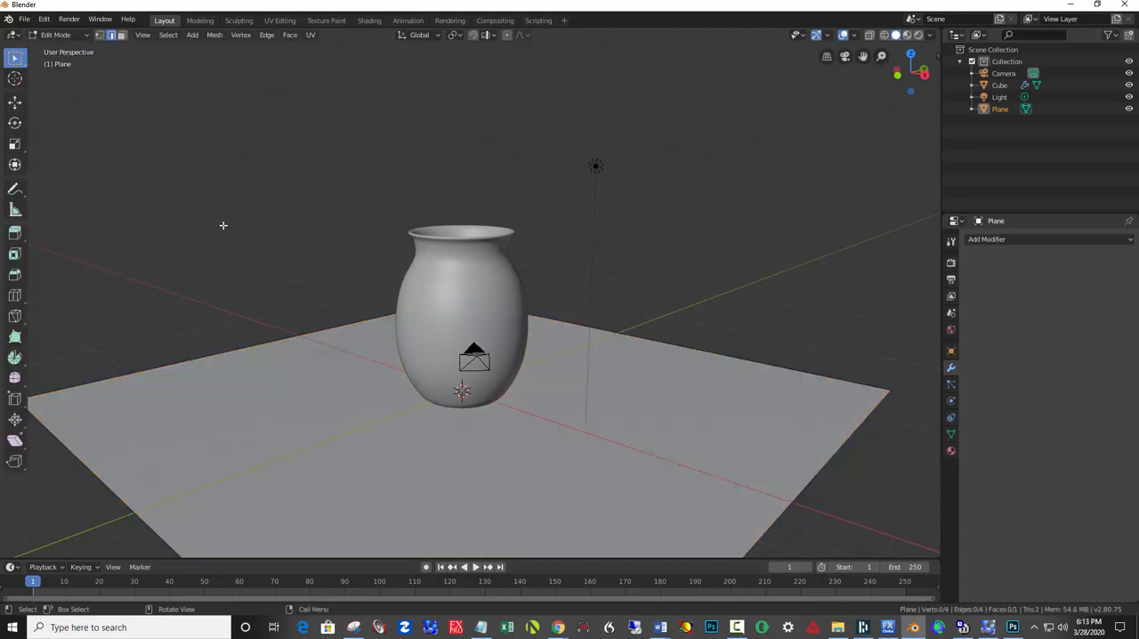
left_click(633, 335)
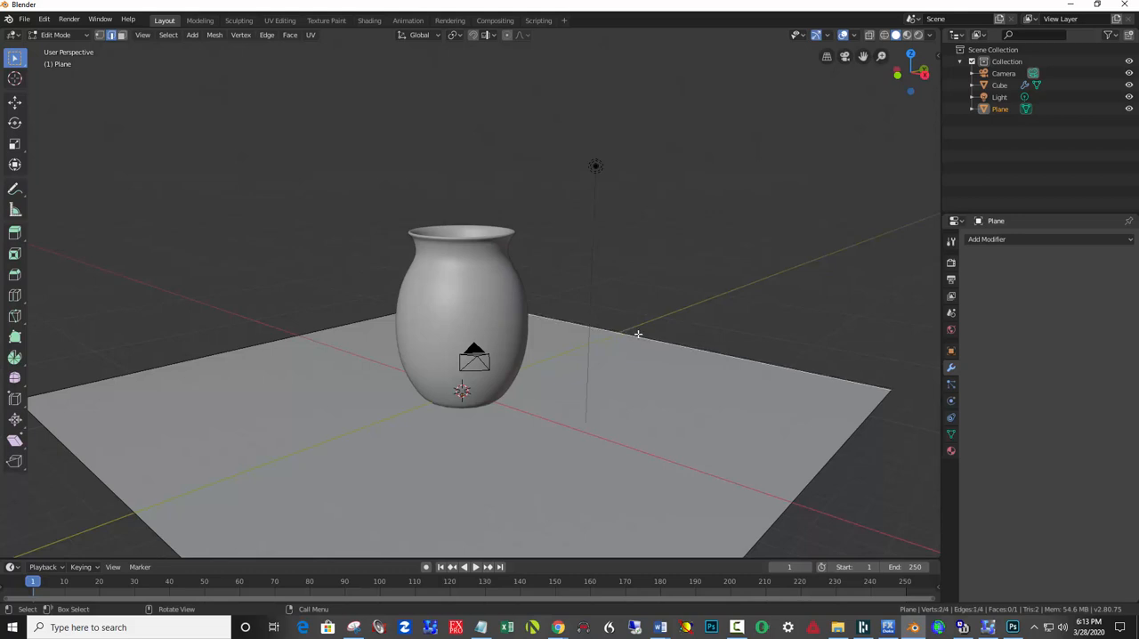
scroll(636, 335, "down", 3)
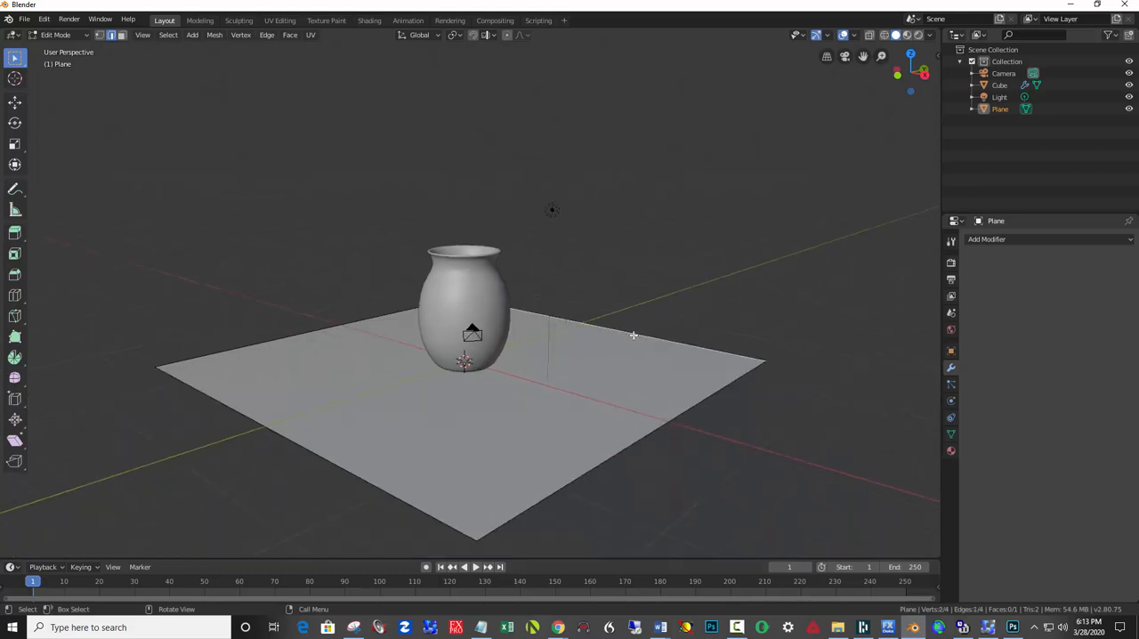
left_click(382, 317, "shift")
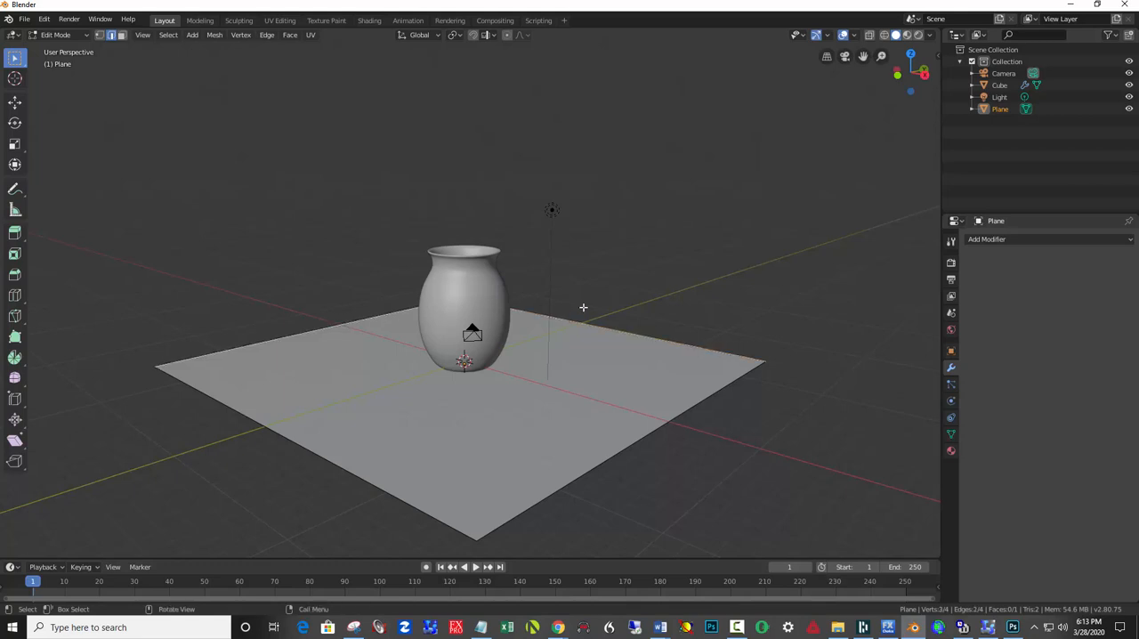
Extrude the two selected edges upward along the Z axis into tall back walls and return to Object Mode.
key("e")
key("z")
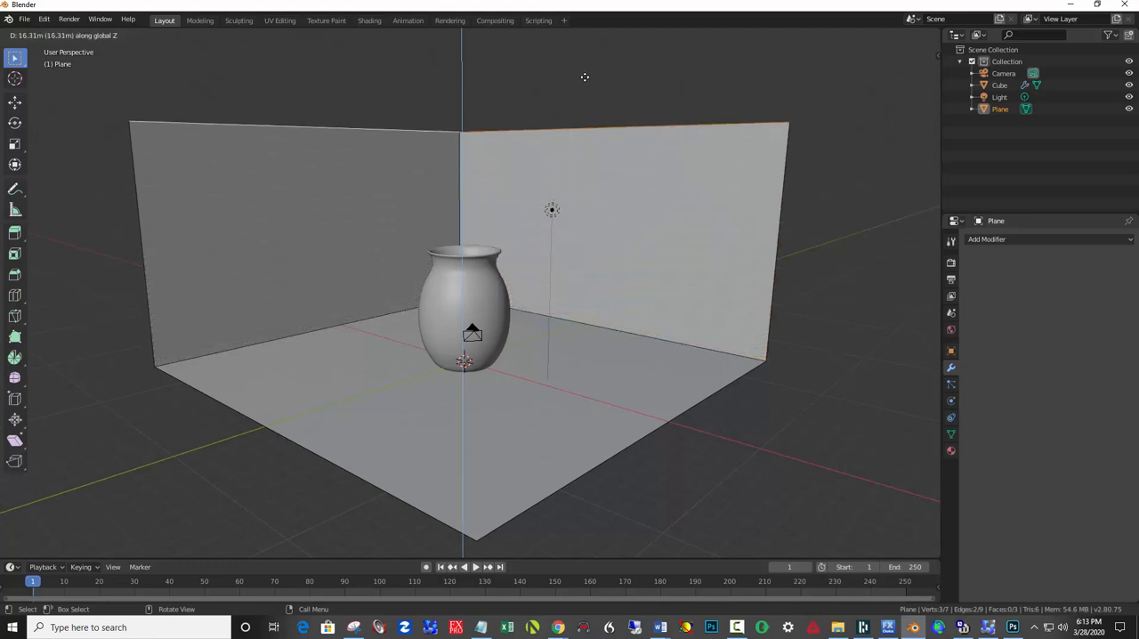
left_click(576, 546)
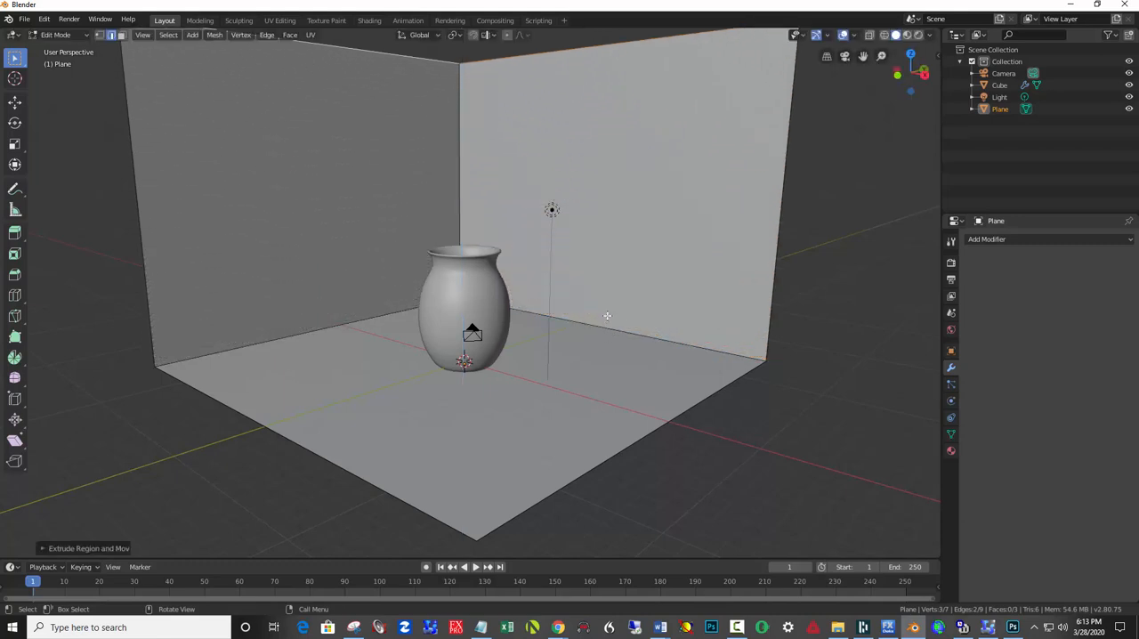
left_click(552, 209)
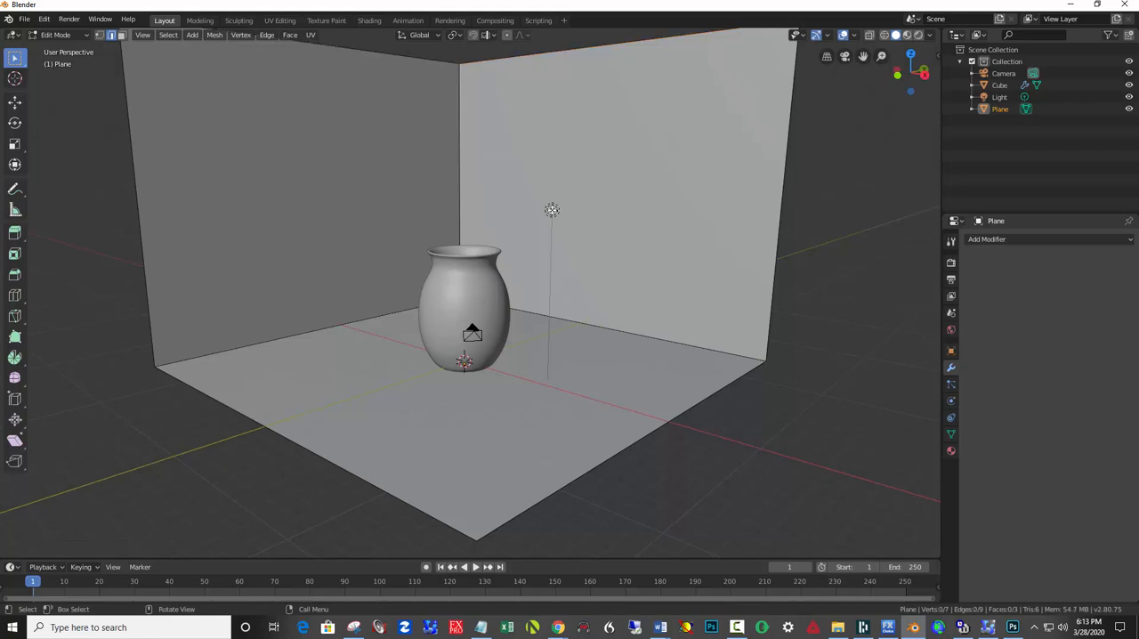
left_click(70, 35)
left_click(62, 43)
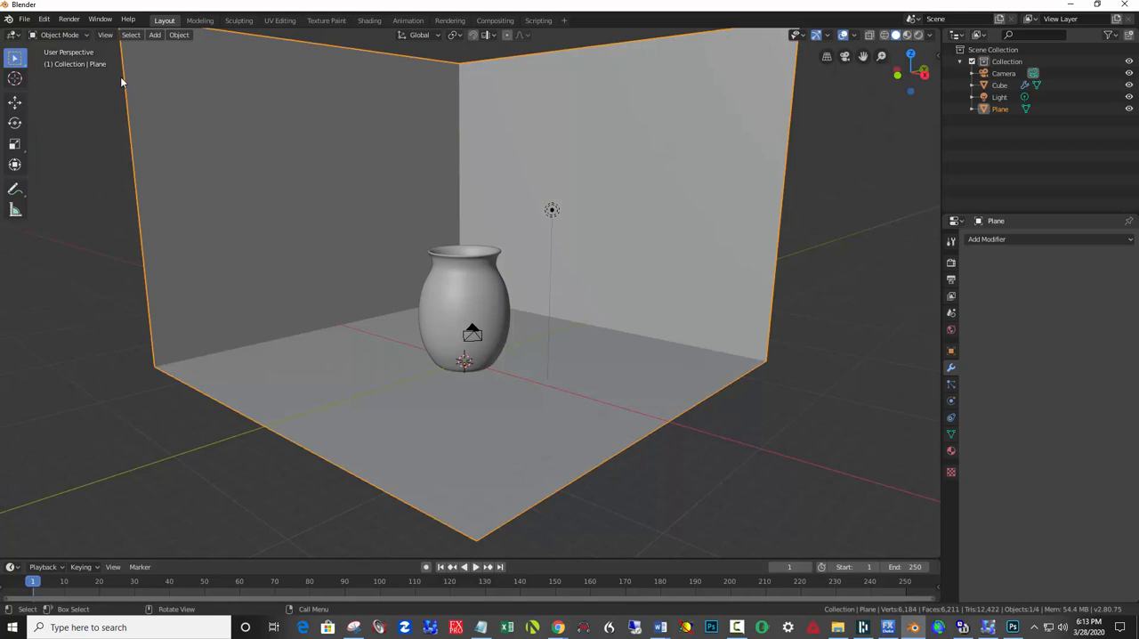
Change the light to a Sun with a strength of 5000 and switch the viewport to Rendered shading.
left_click(551, 210)
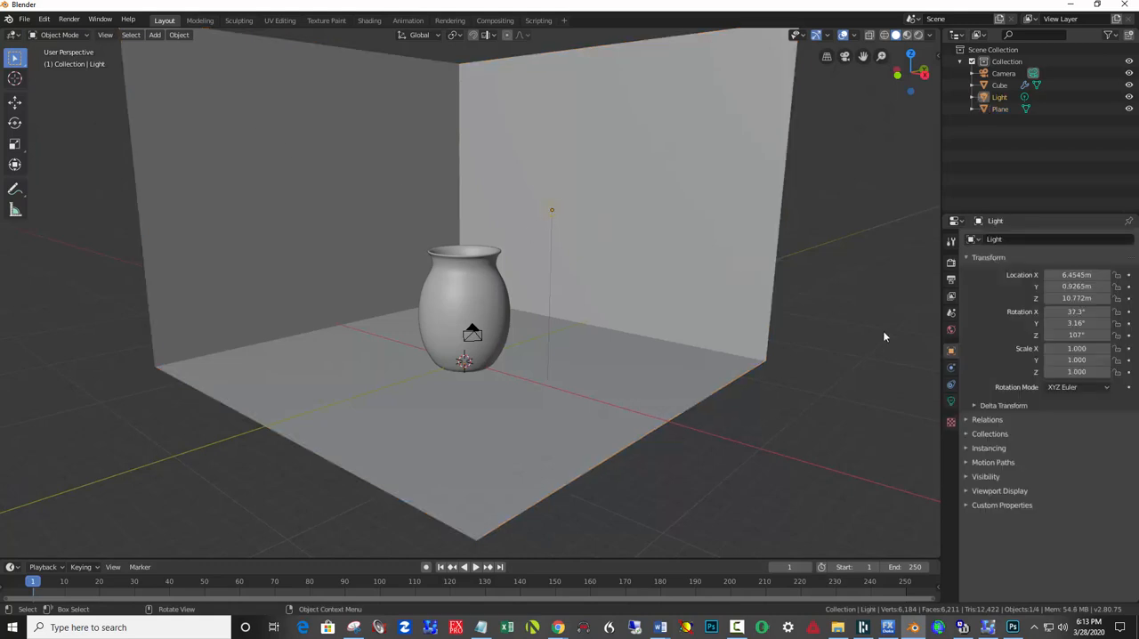
left_click(951, 402)
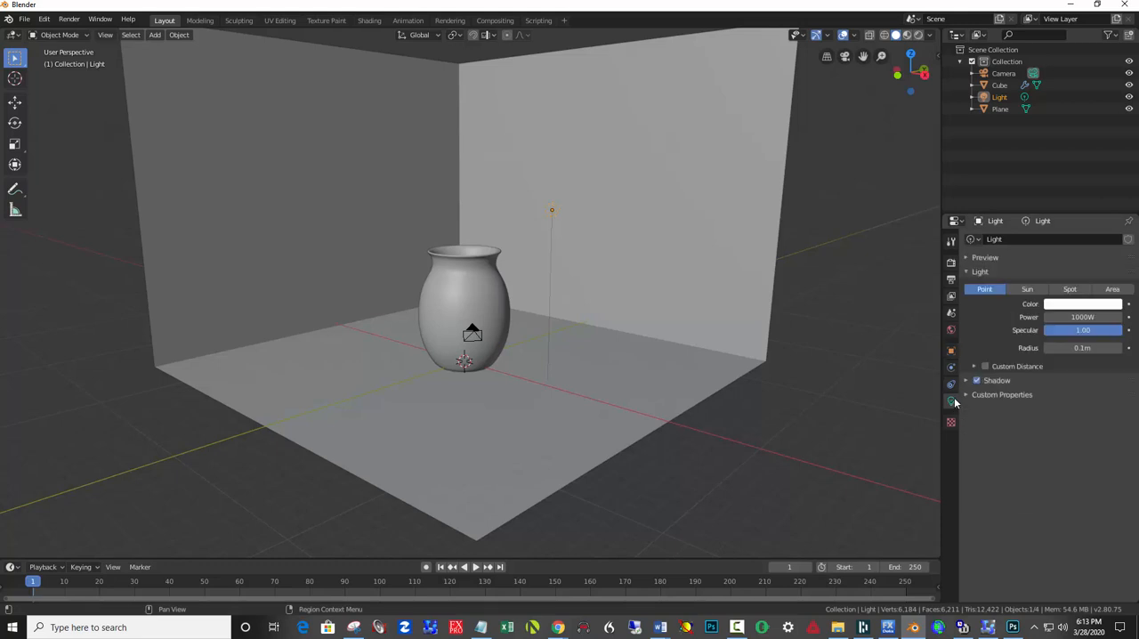
left_click(1028, 289)
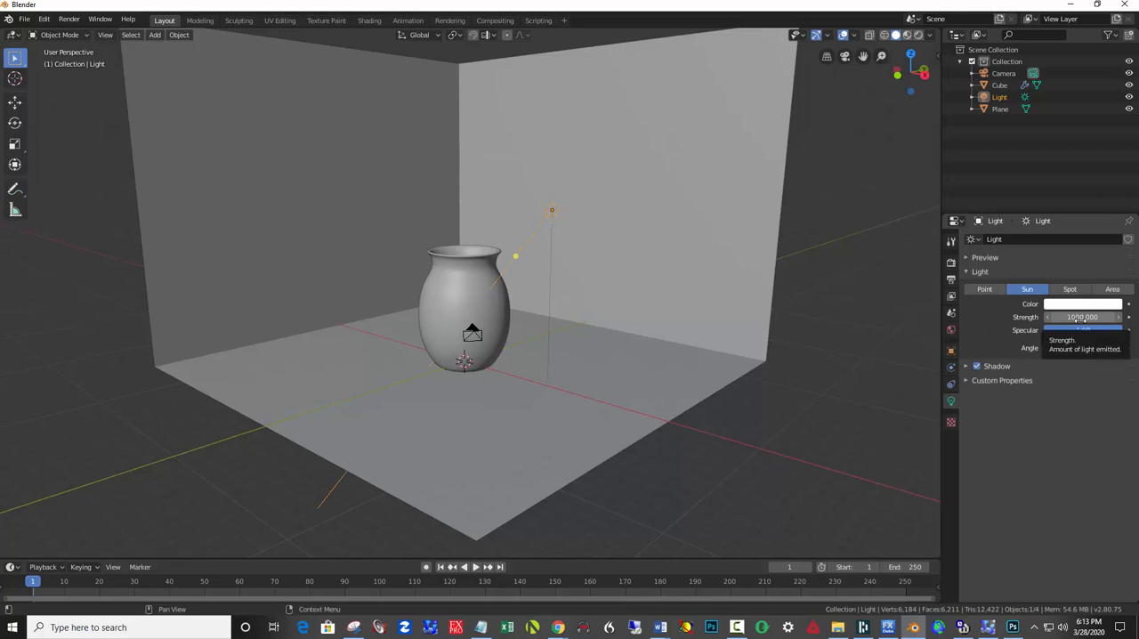
left_click(1081, 318)
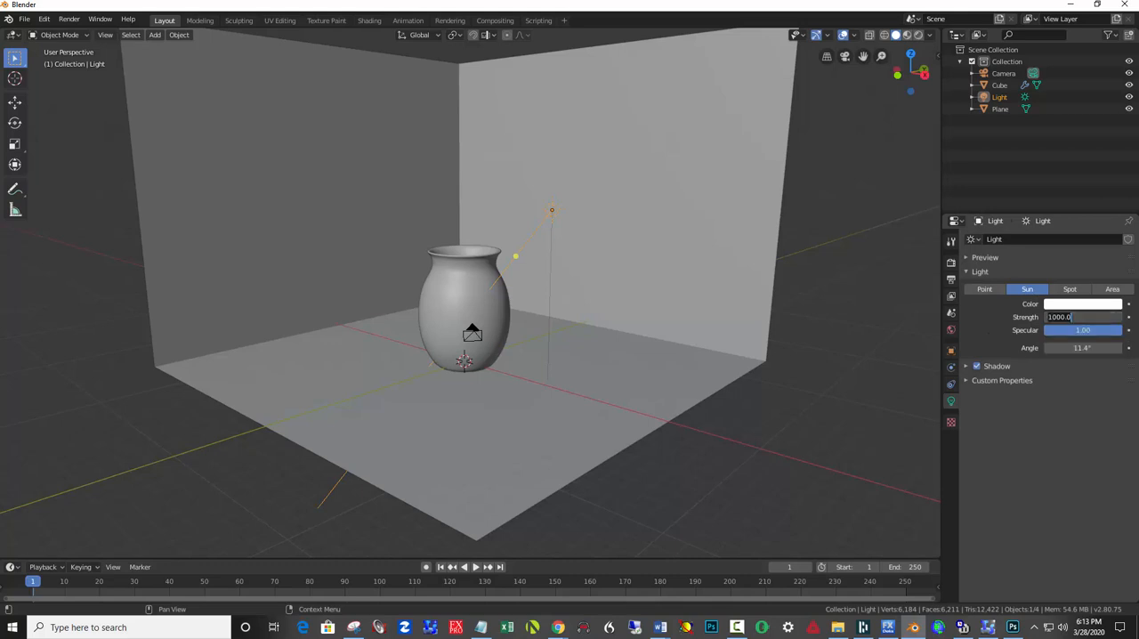
type("5000")
key("Return")
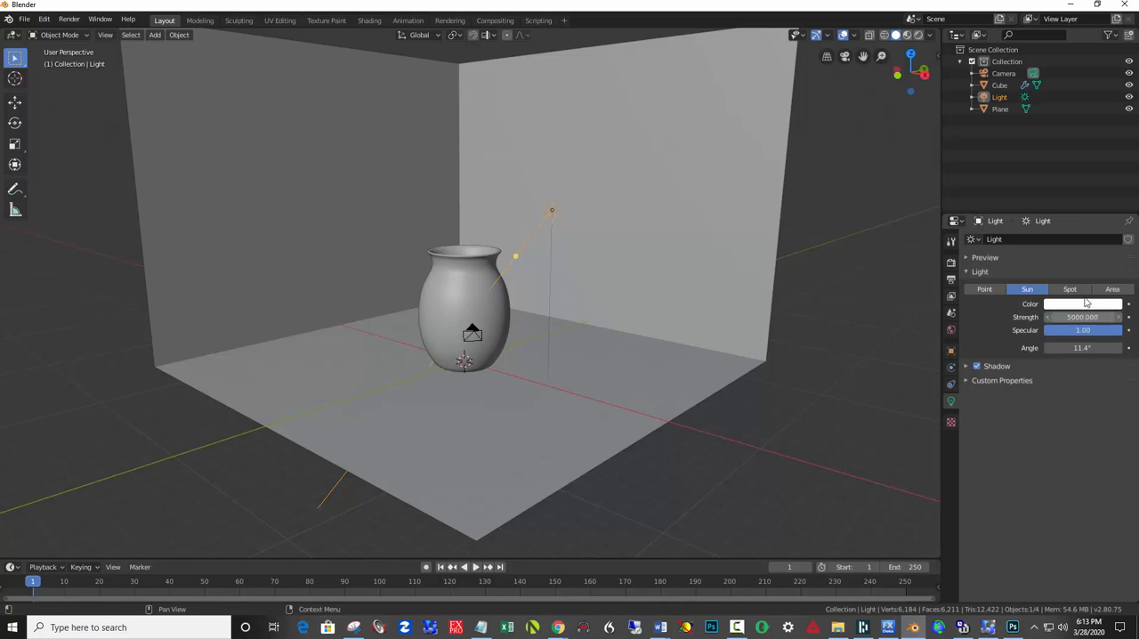
left_click(920, 37)
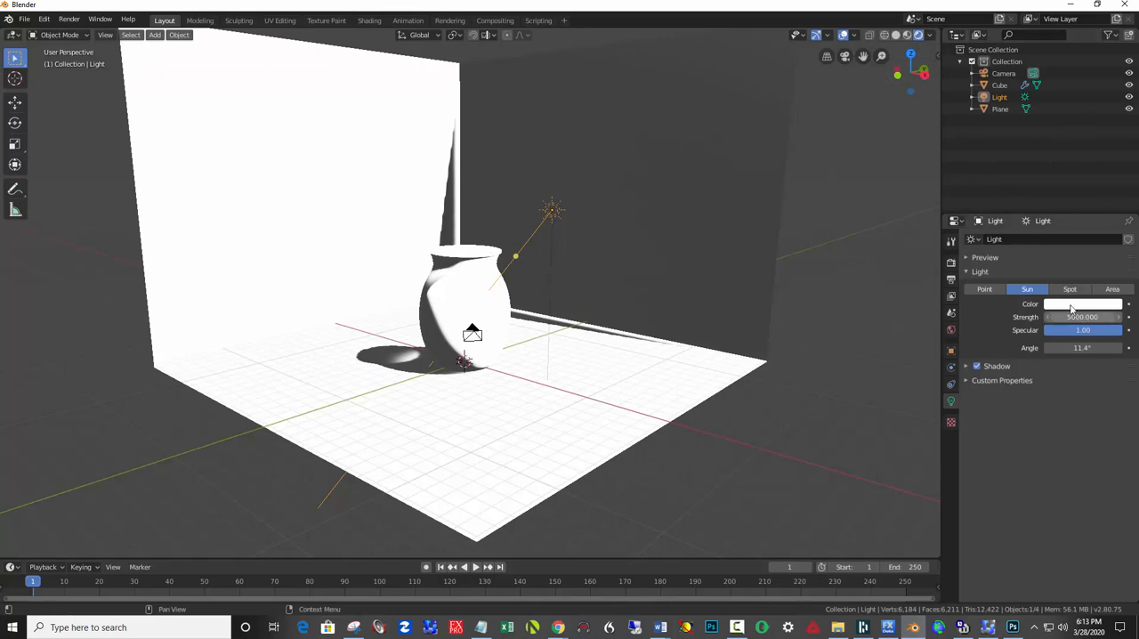
Make the light a Point light with a specular value of 5 and a radius of 1 m.
left_click(984, 289)
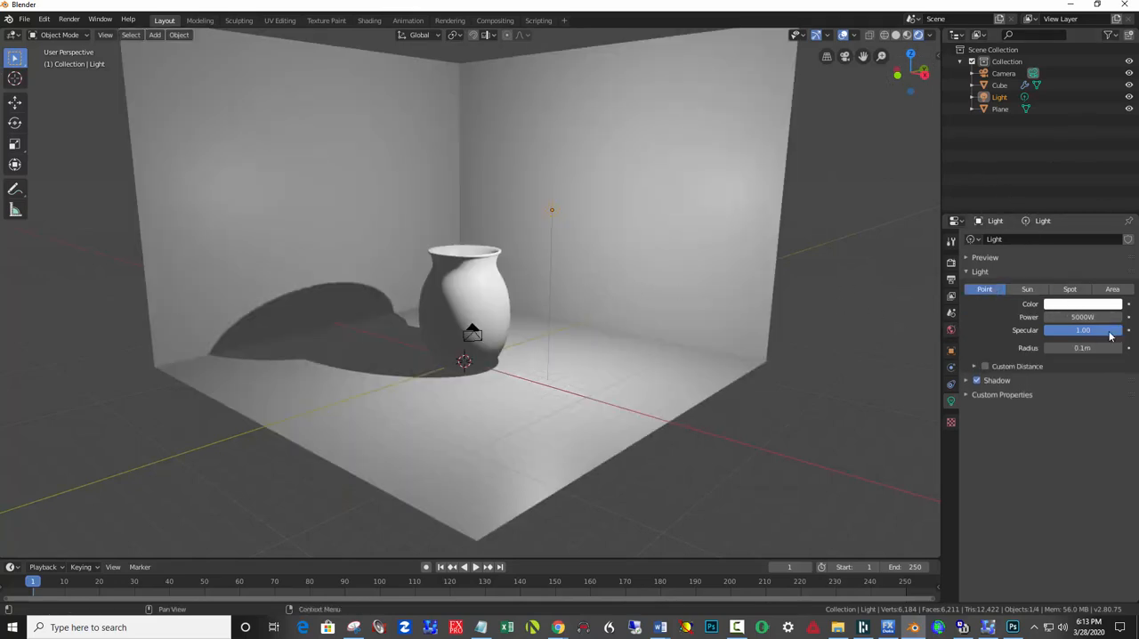
left_click_drag(1064, 334, 1053, 328)
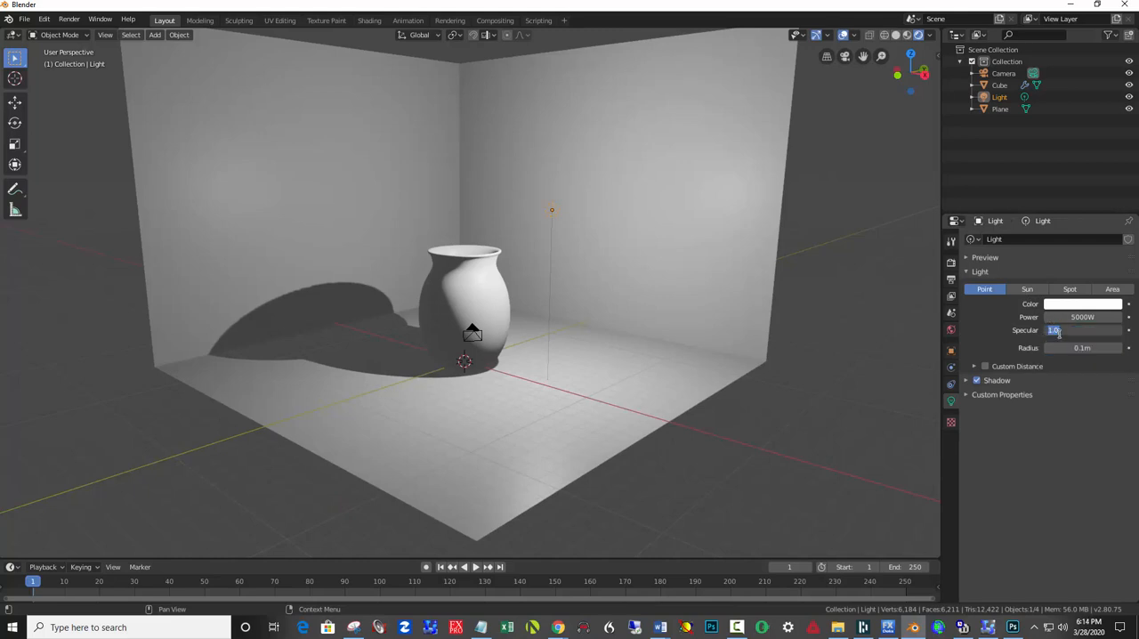
type("5")
key("Return")
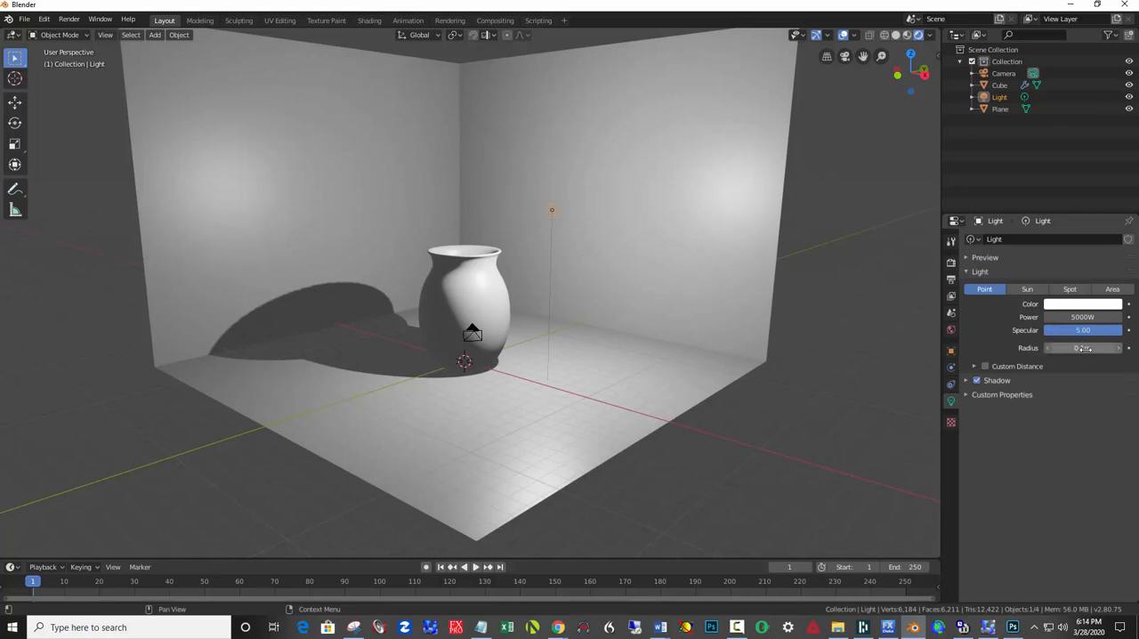
left_click(1085, 348)
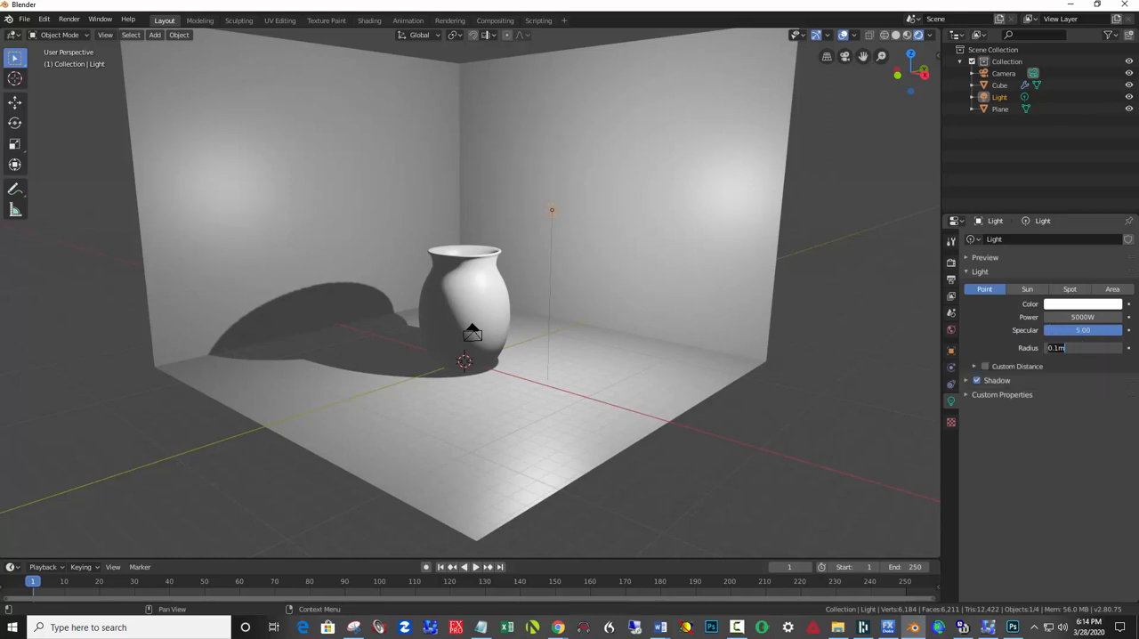
type("1")
key("Return")
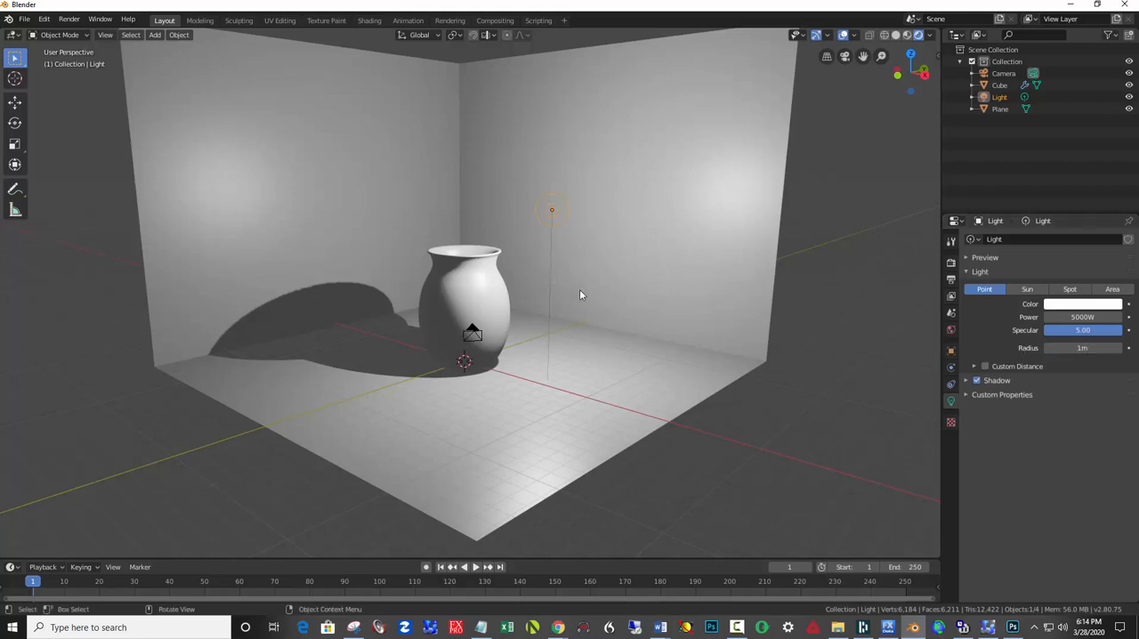
Change the base color of the vase's material to a pale lavender blue.
left_click(483, 289)
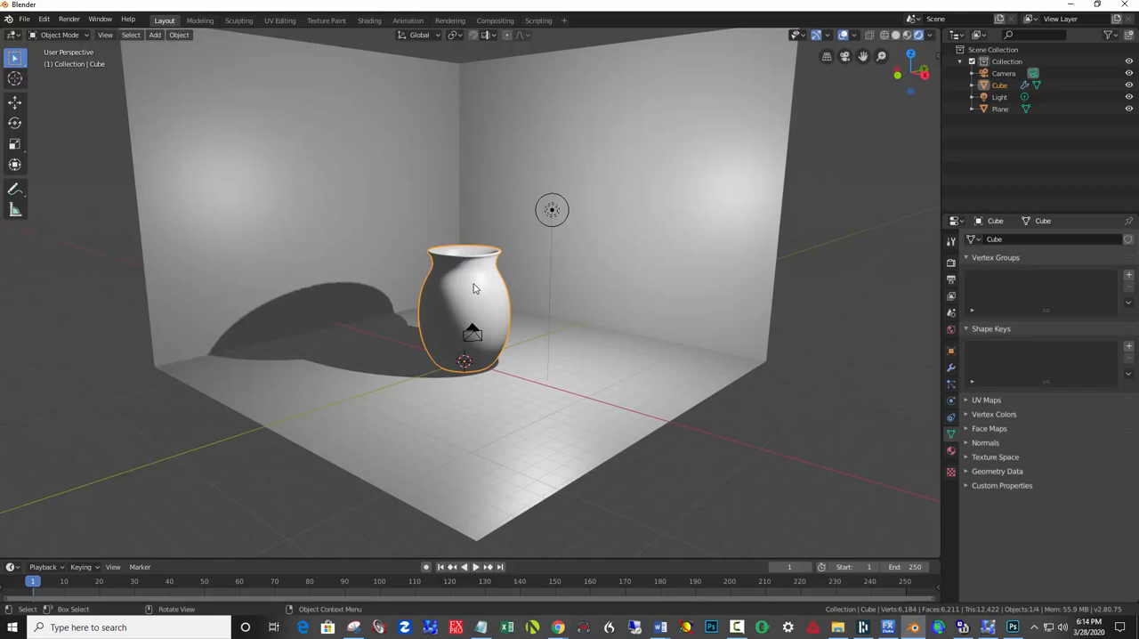
left_click(951, 452)
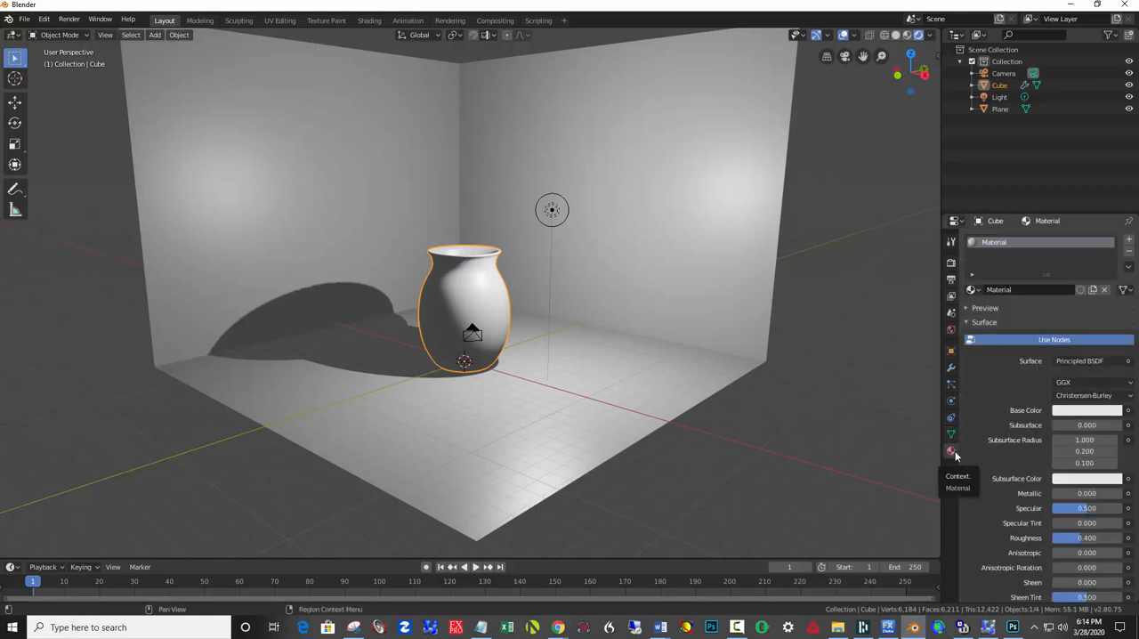
left_click(1071, 411)
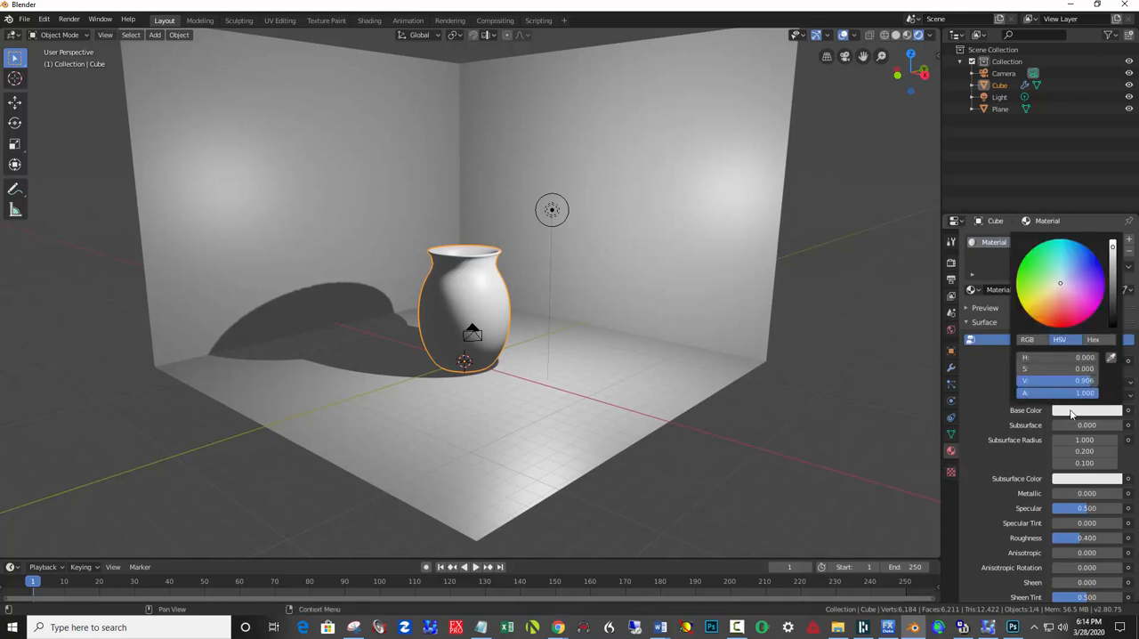
left_click(1066, 278)
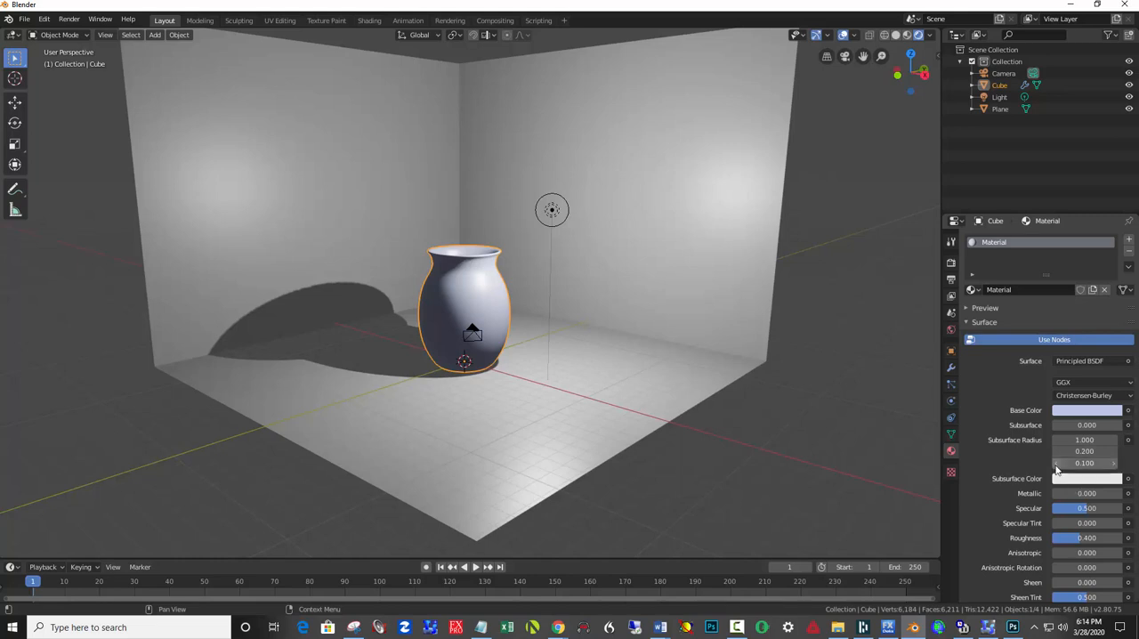
Make the vase's material glossier by setting its roughness to about 0.167.
scroll(1001, 439, "down", 2)
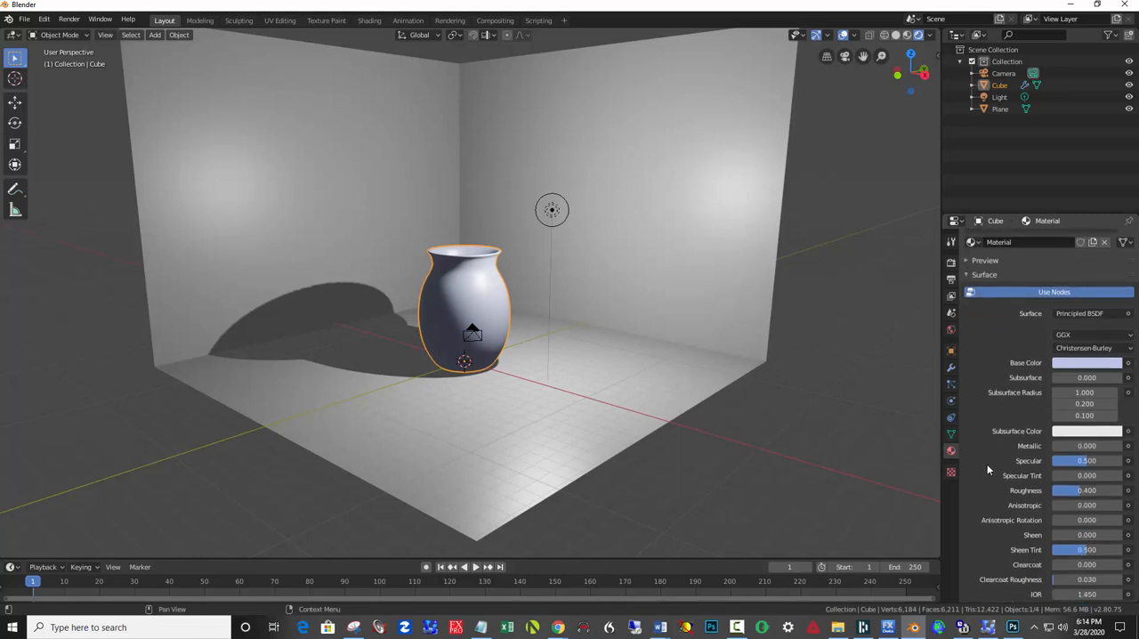
left_click_drag(1087, 490, 1019, 490)
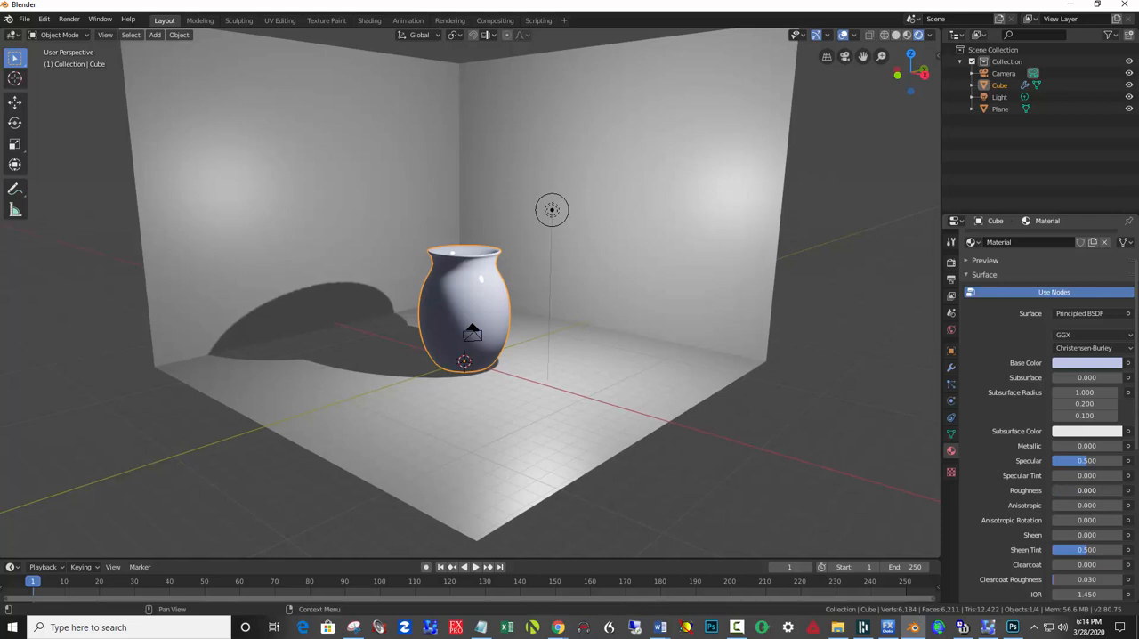
left_click_drag(1059, 490, 1079, 490)
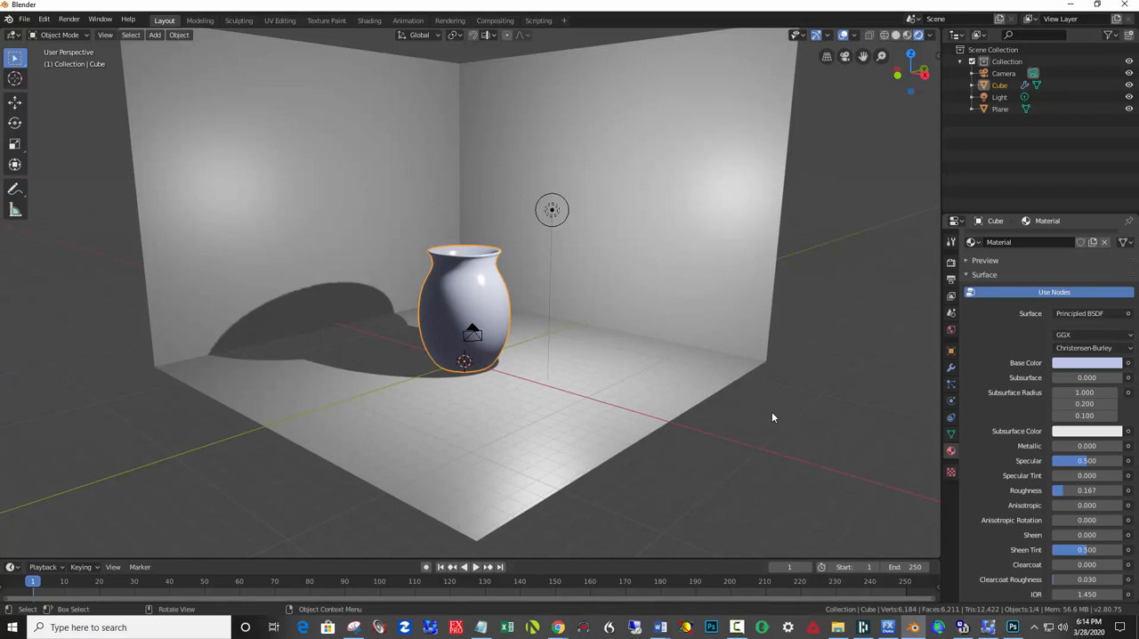
Add a new material to the floor and walls and darken its base color to a medium grey.
left_click(664, 286)
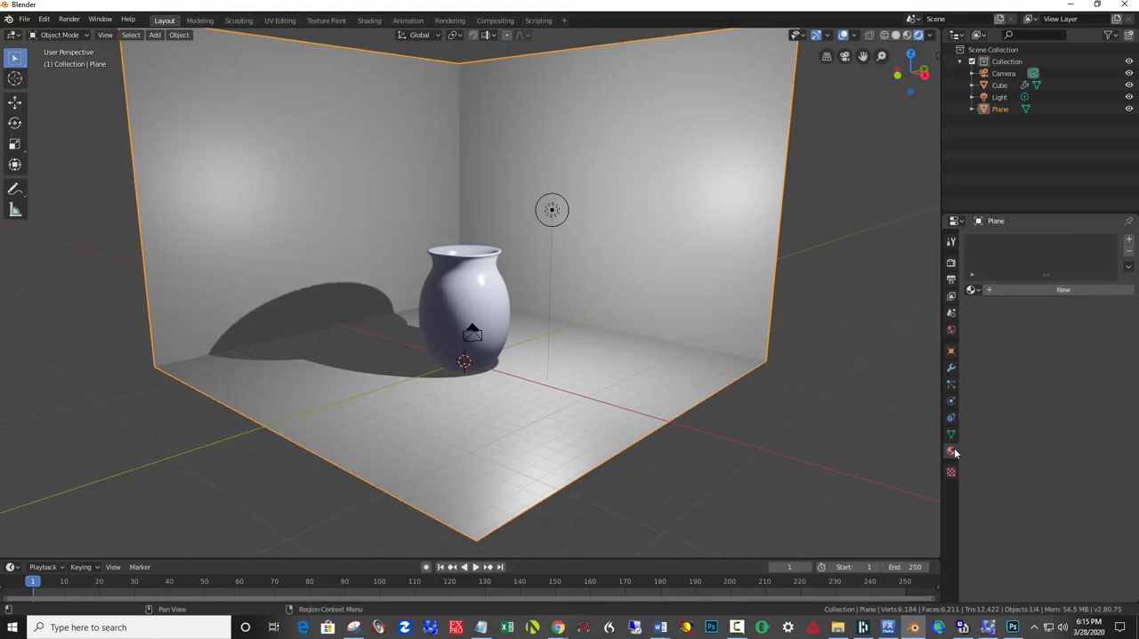
left_click(1058, 290)
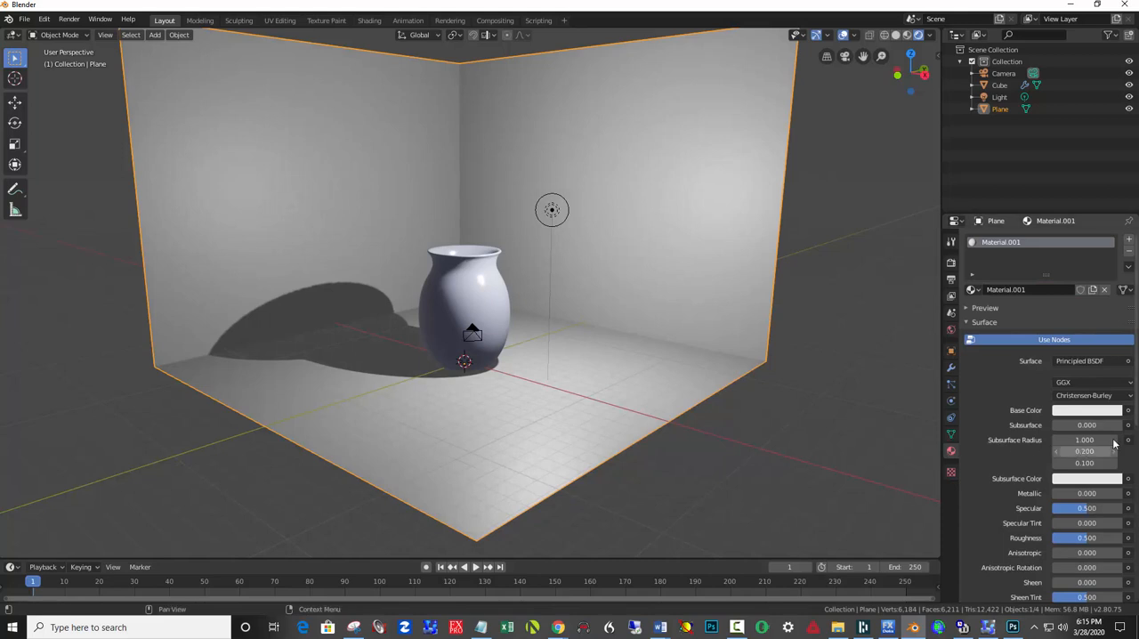
left_click(1101, 413)
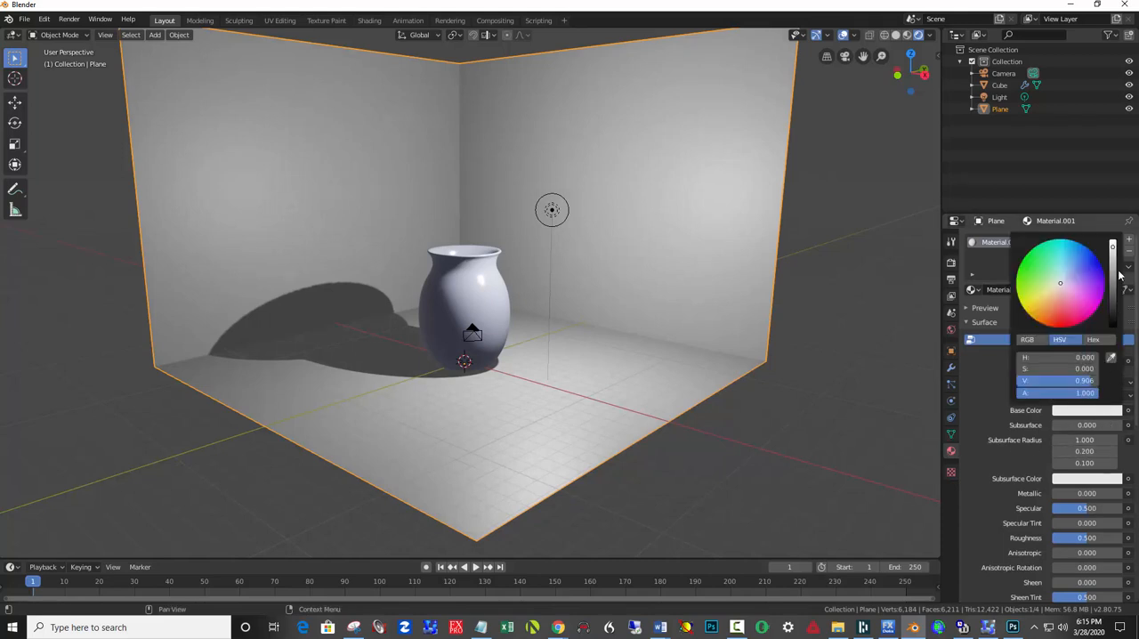
left_click_drag(1112, 263, 1112, 284)
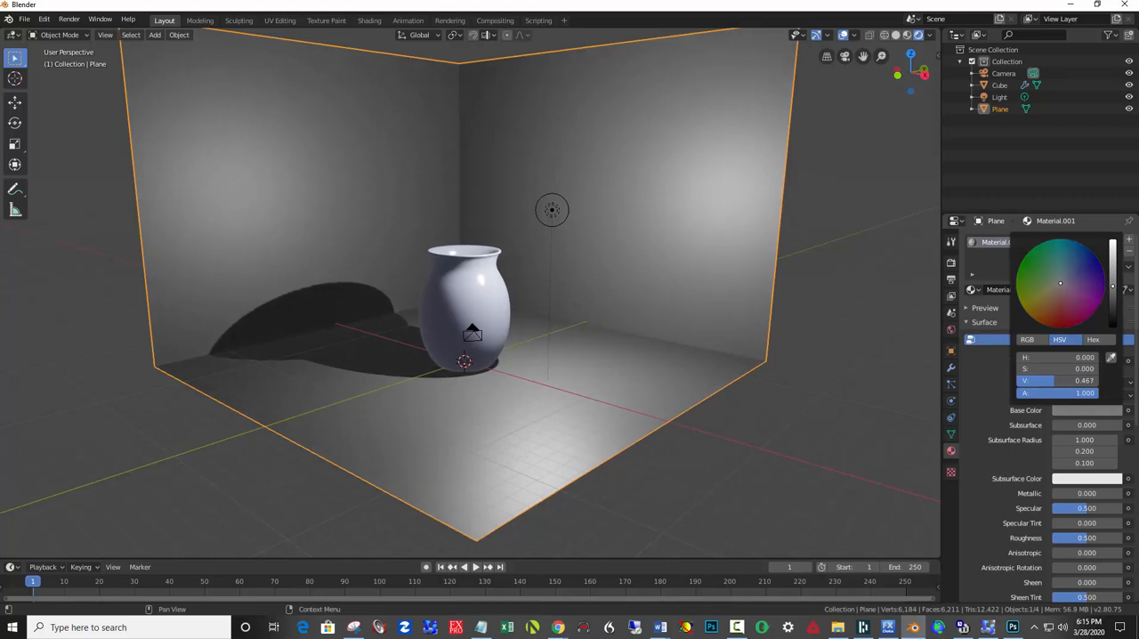
Set the metallic value of the floor and wall material to 1.
left_click(1086, 496)
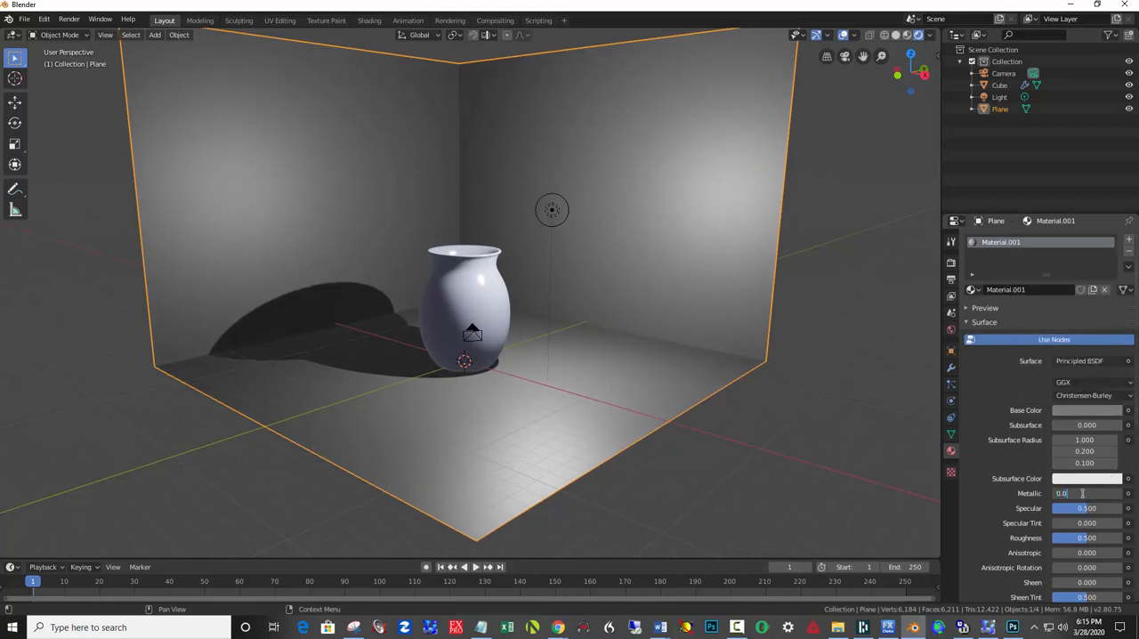
type("1")
key("Return")
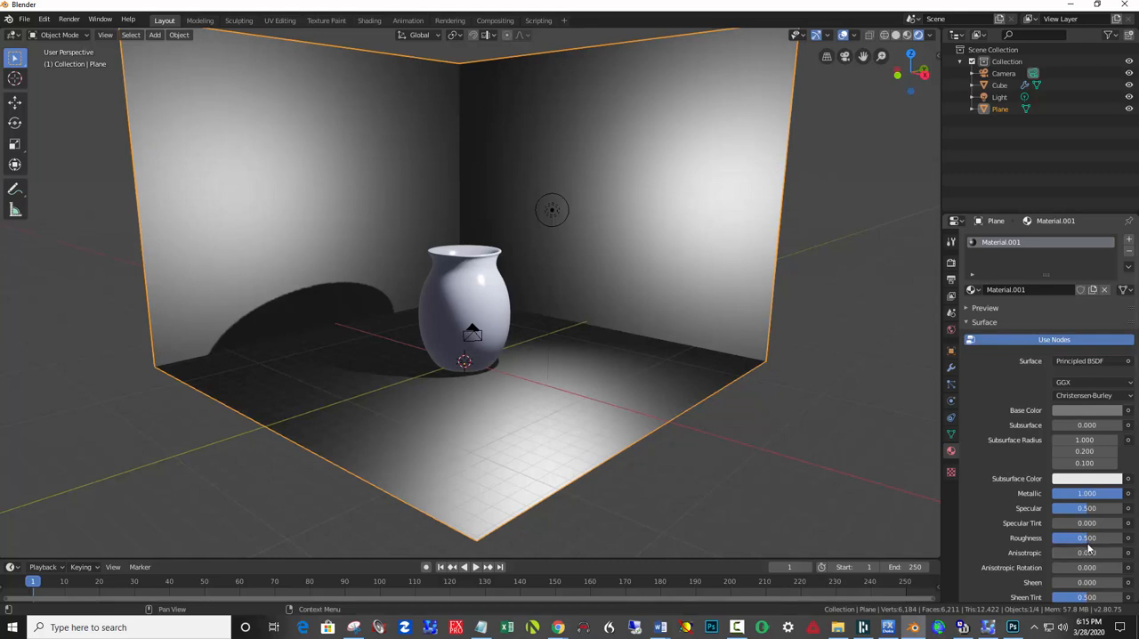
Lower the roughness of the floor and wall material to about 0.158.
left_click_drag(1087, 537, 877, 512)
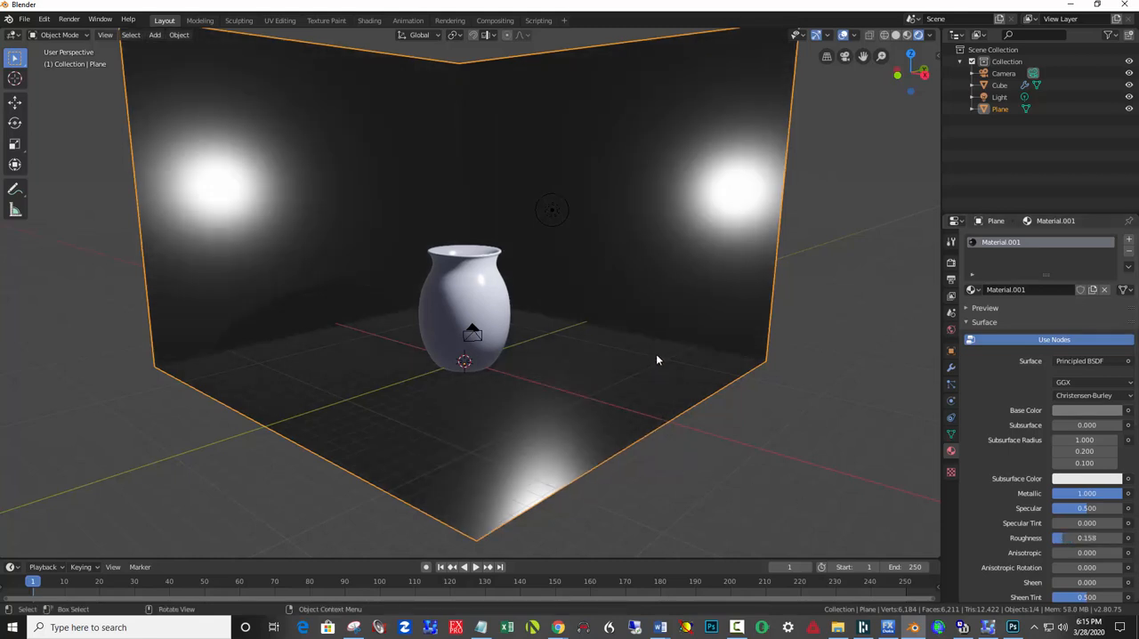
Duplicate the point light in solid shading and place the copy beside the vase, nearer the side wall and slightly lower.
left_click(895, 35)
middle_click_drag(623, 264, 563, 256)
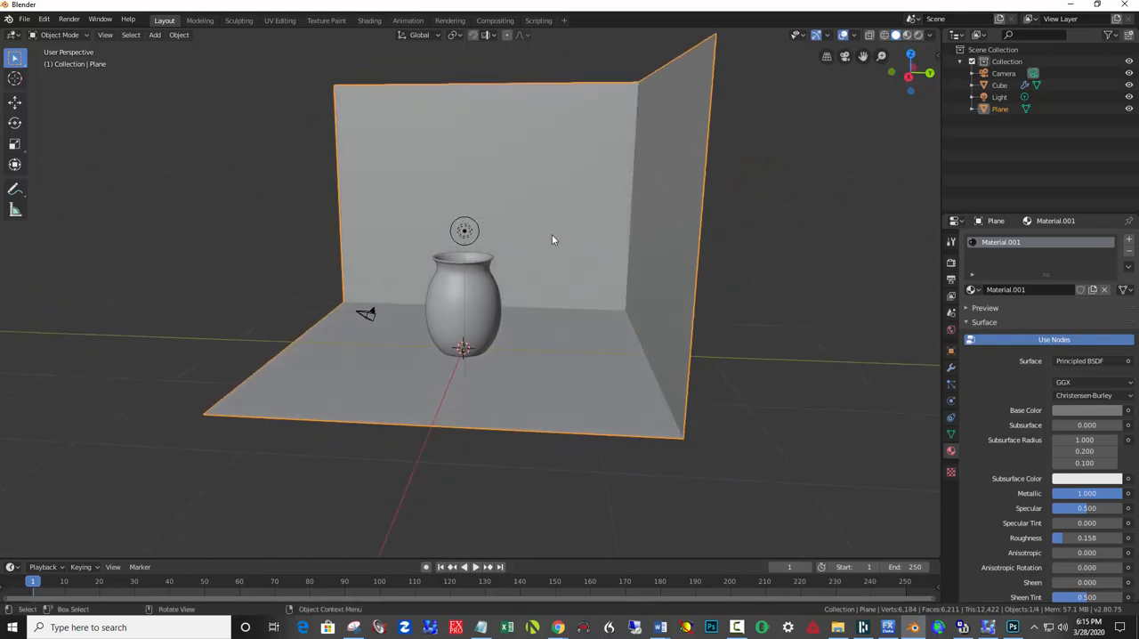
left_click(465, 232)
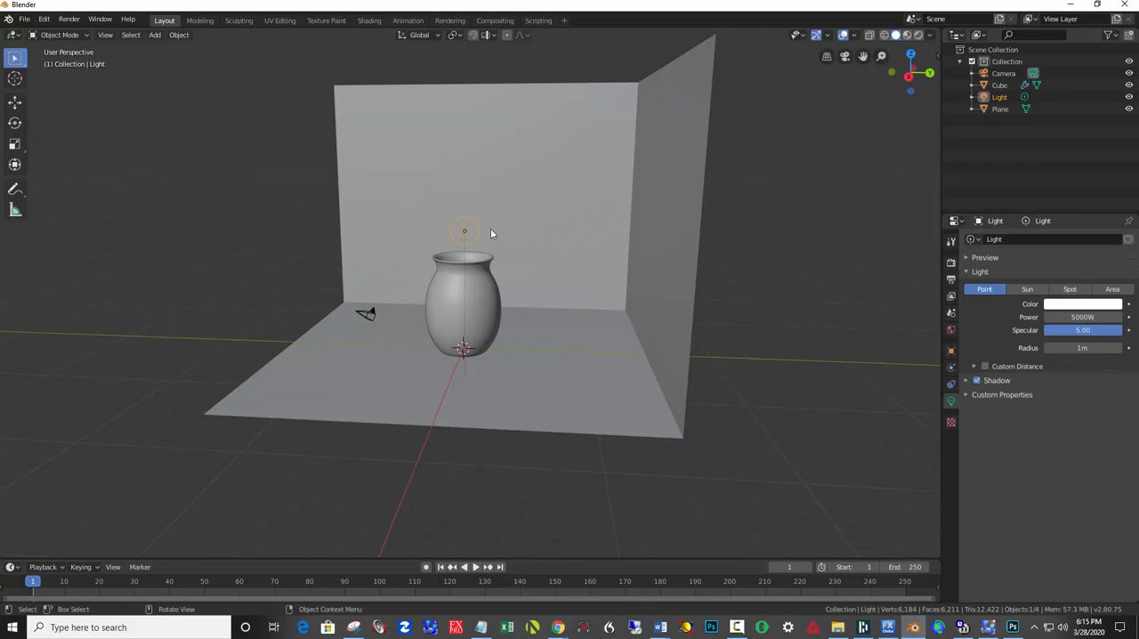
key("shift+d")
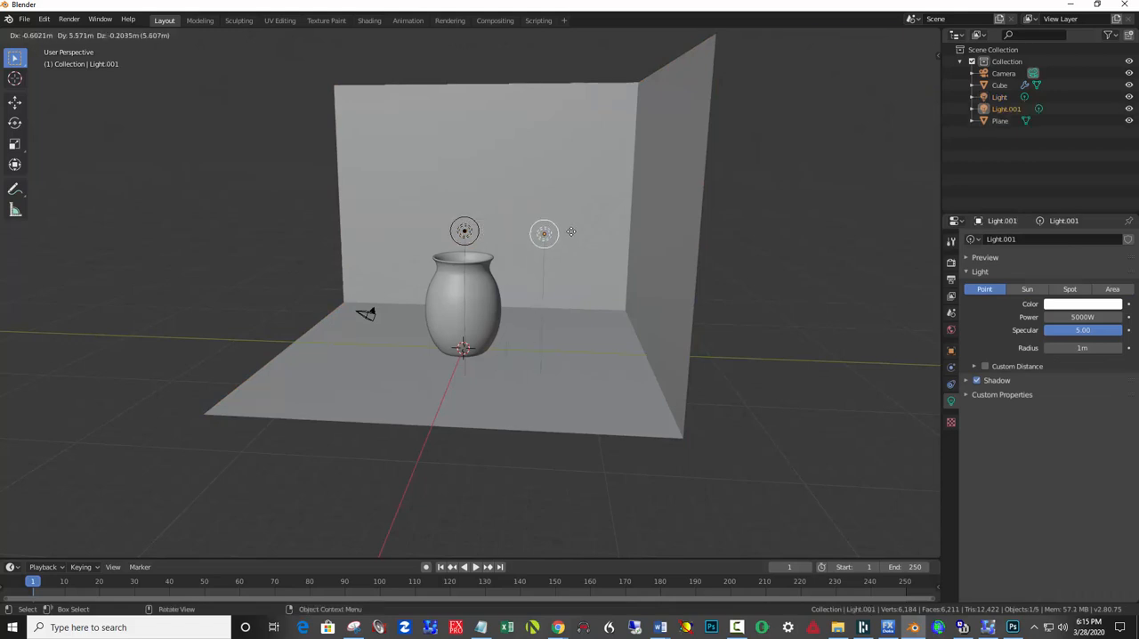
left_click(584, 280)
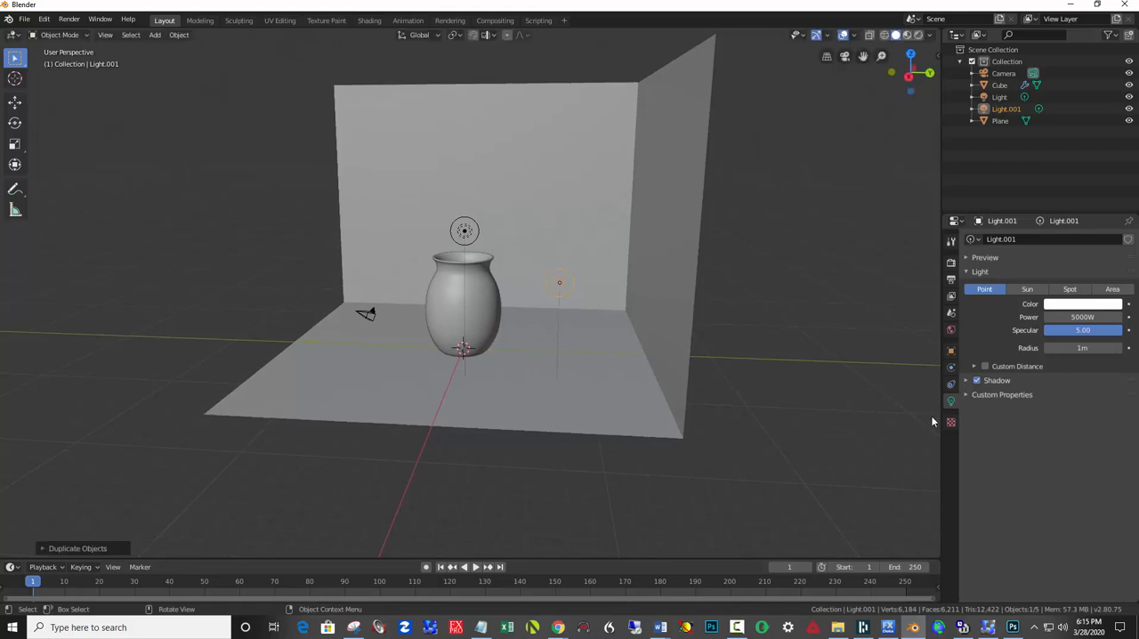
Turn the duplicated light into a spot light and rotate it to aim at the nearby side wall.
left_click(1071, 290)
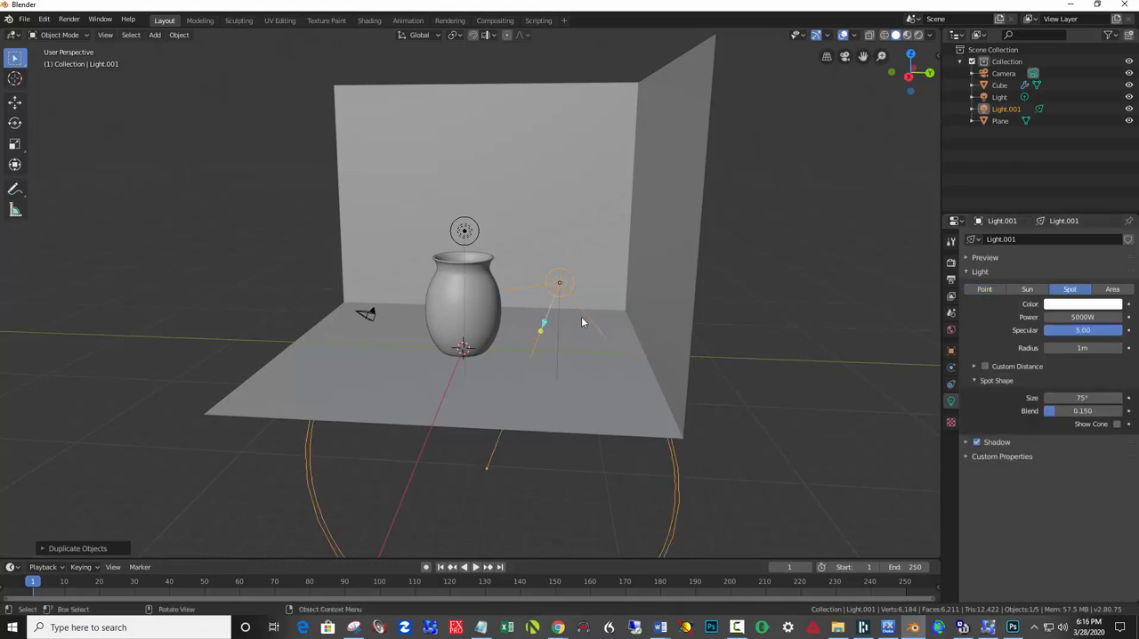
key("r")
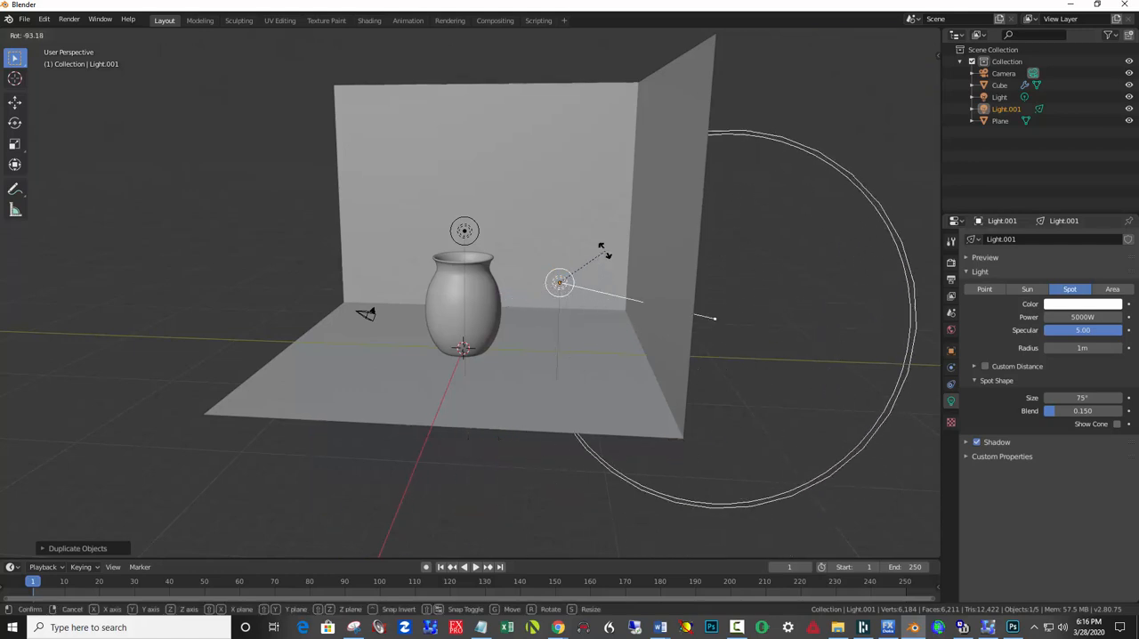
left_click(623, 258)
middle_click_drag(624, 258, 633, 294)
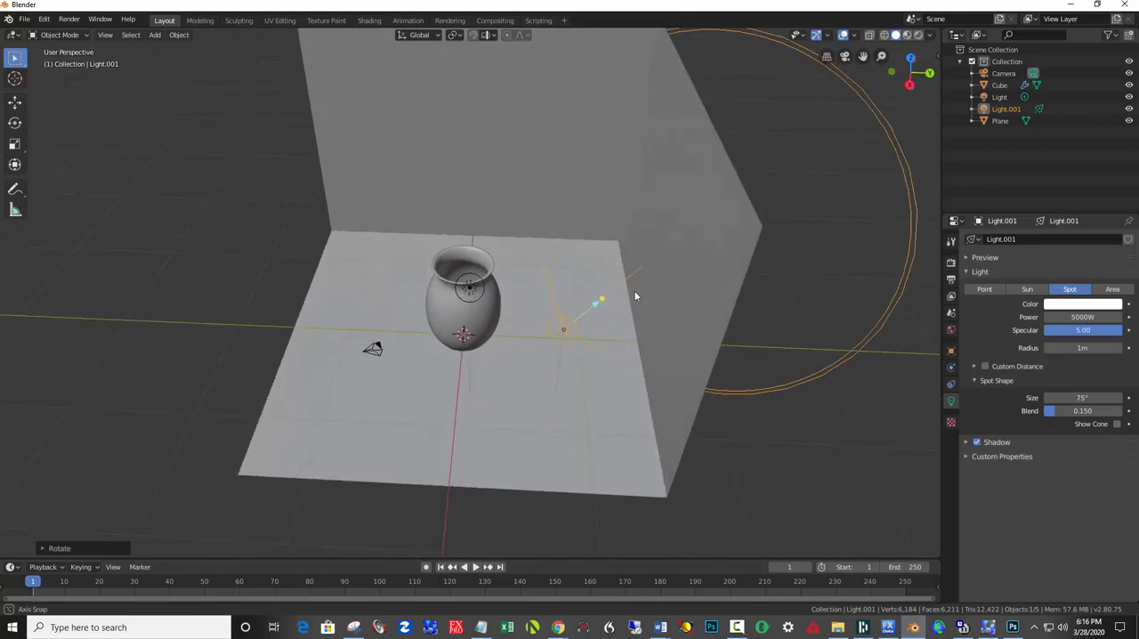
Give the spot light a pale blue color and preview the scene in rendered shading.
left_click(1062, 307)
left_click(1075, 187)
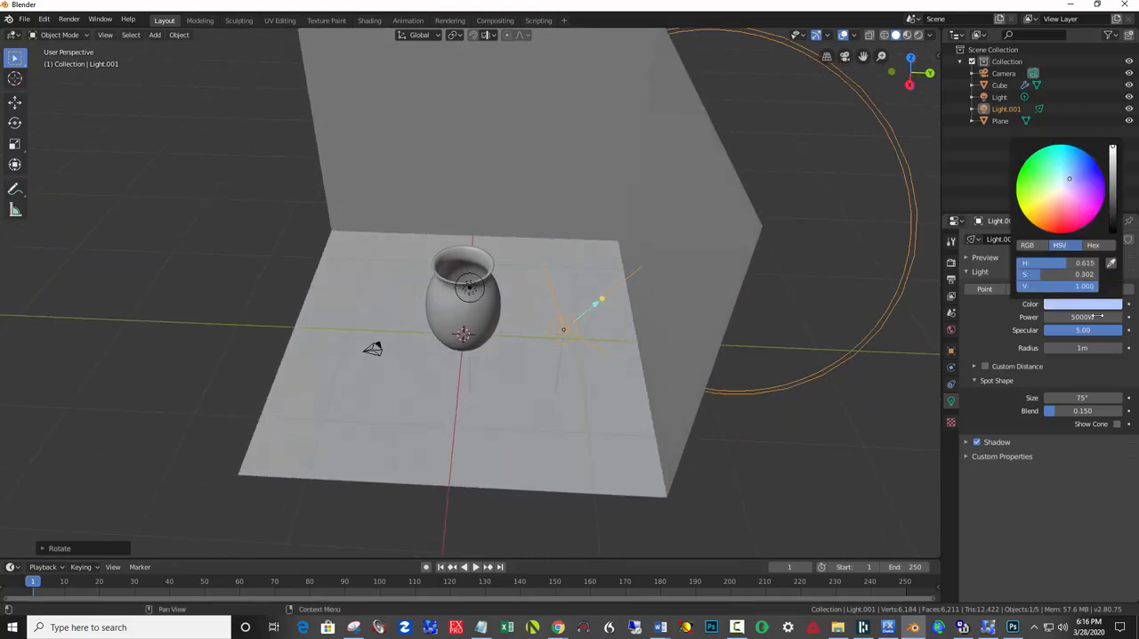
left_click(918, 34)
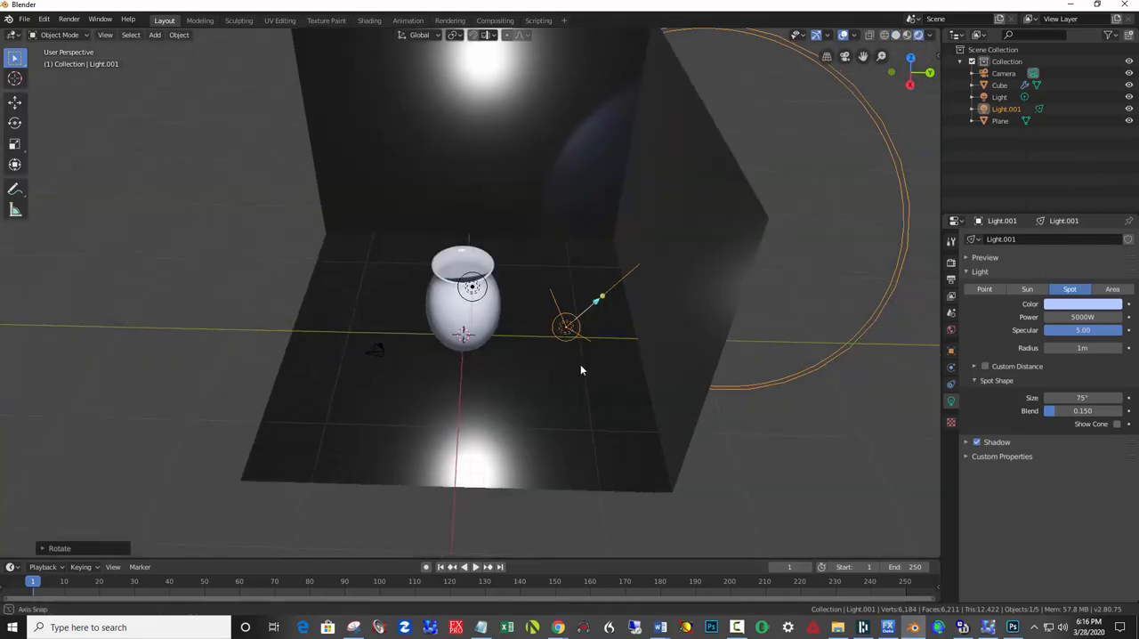
middle_click_drag(582, 367, 633, 354)
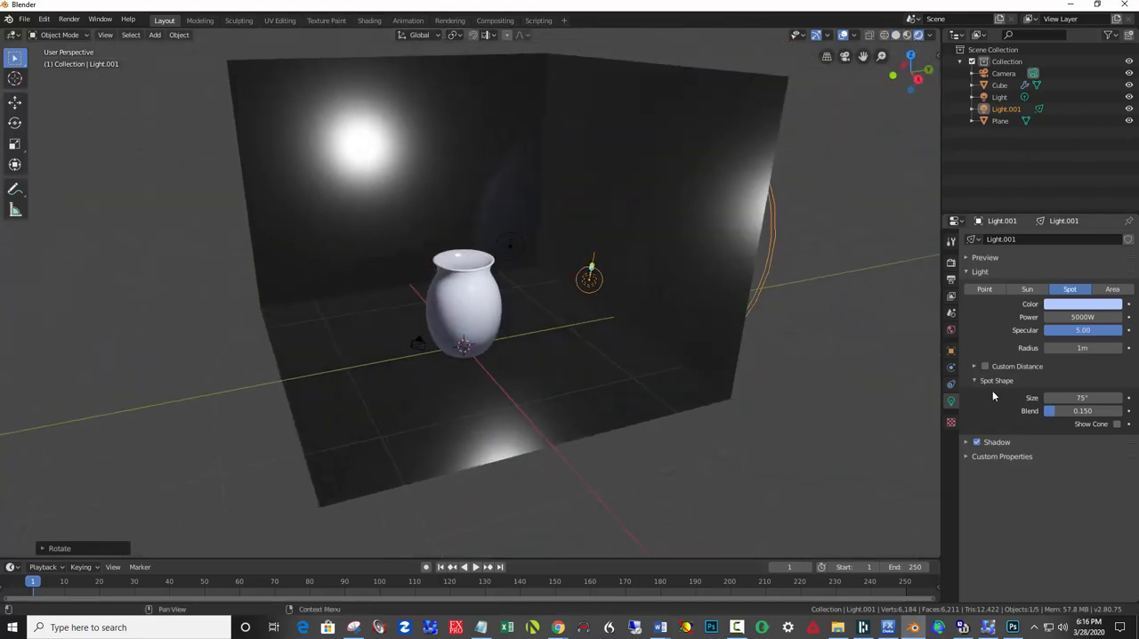
Set the roughness of the floor and wall material to about 0.392.
left_click(698, 278)
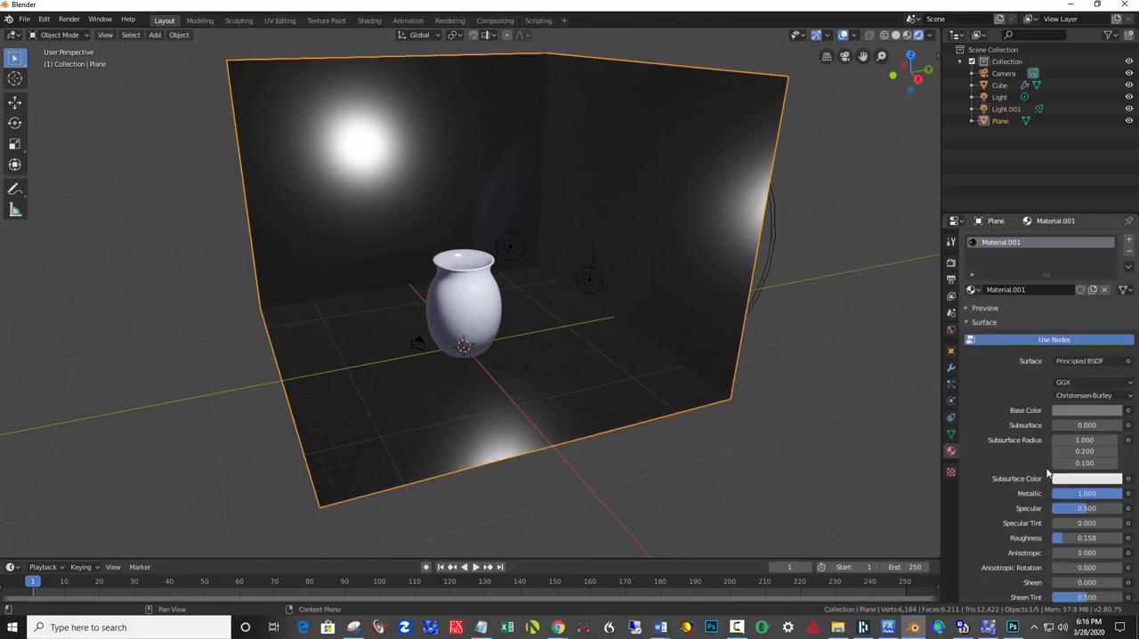
left_click_drag(1080, 534, 1101, 535)
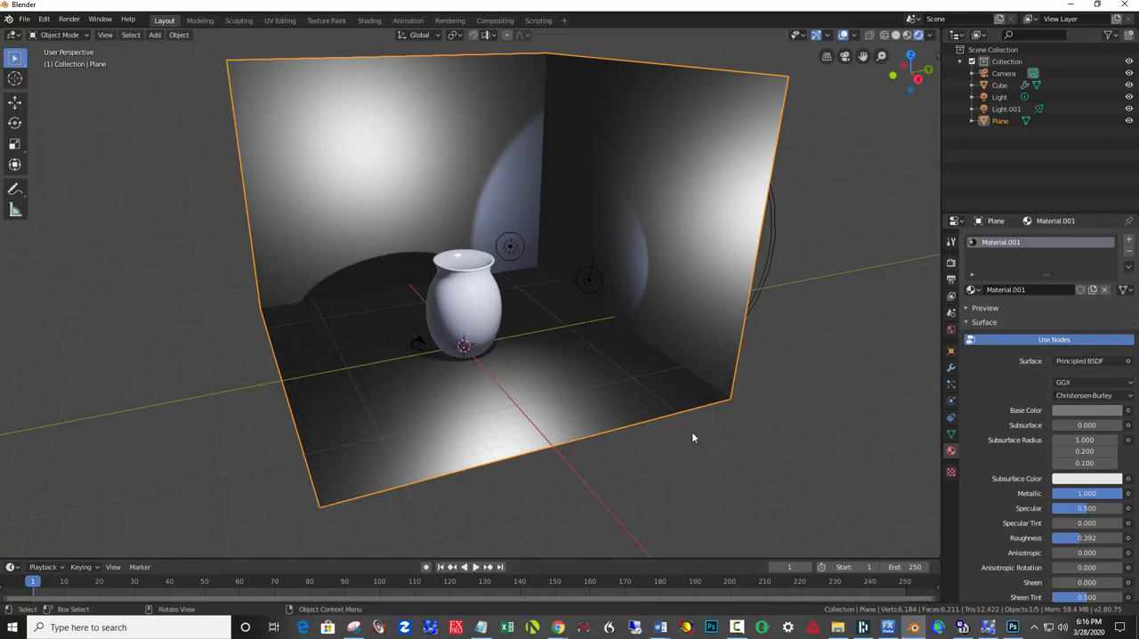
Lock the camera to the view so that navigating moves the camera.
key("n")
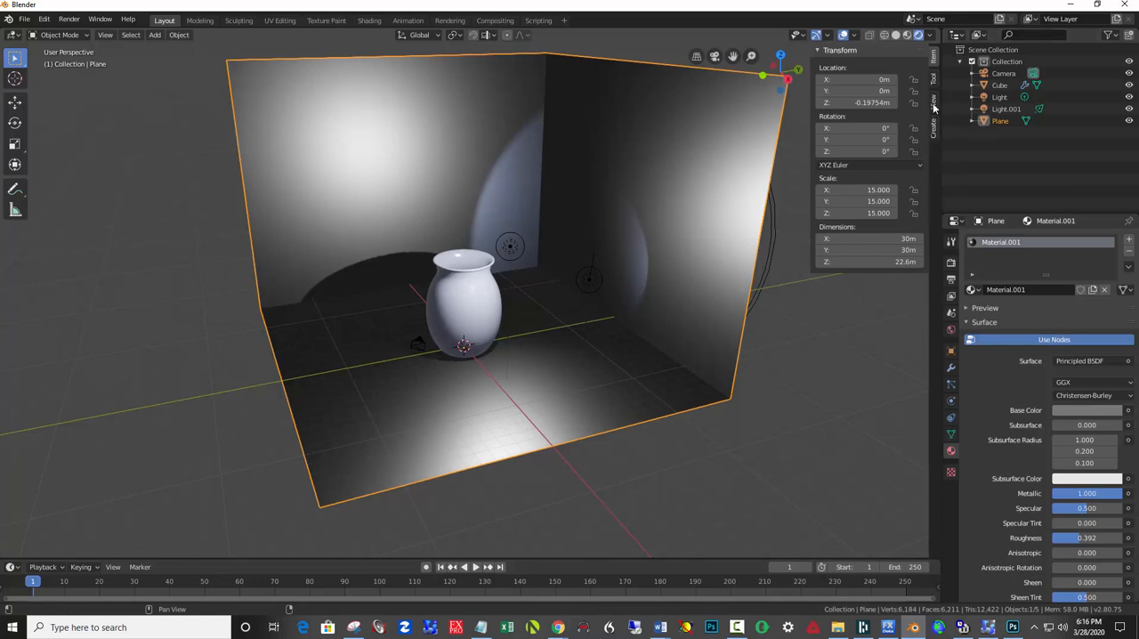
left_click(934, 105)
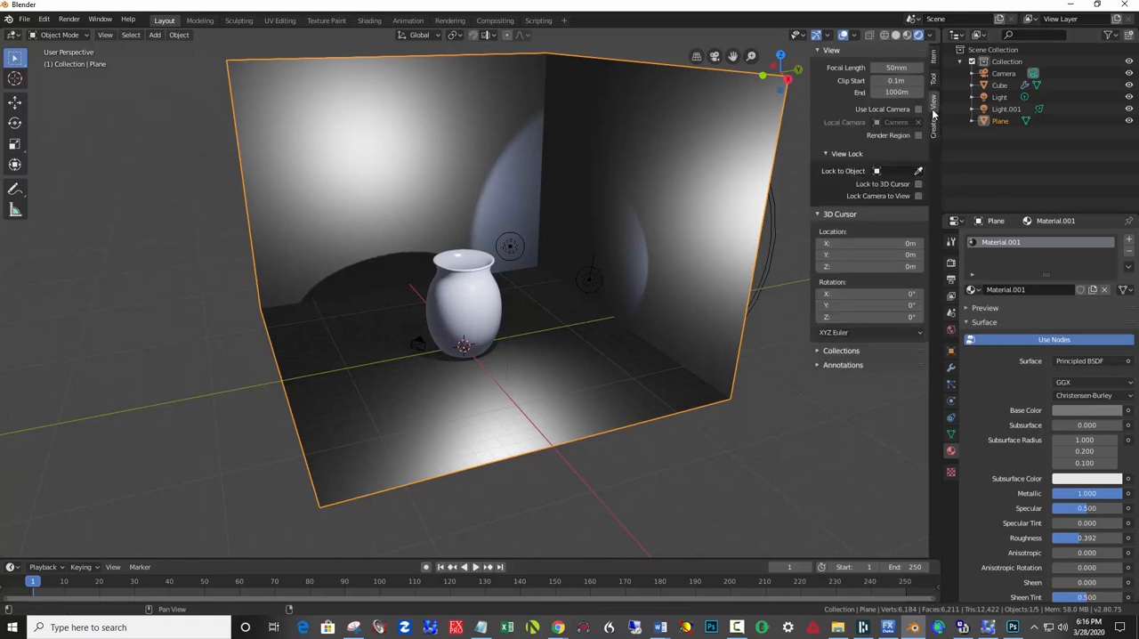
left_click(918, 196)
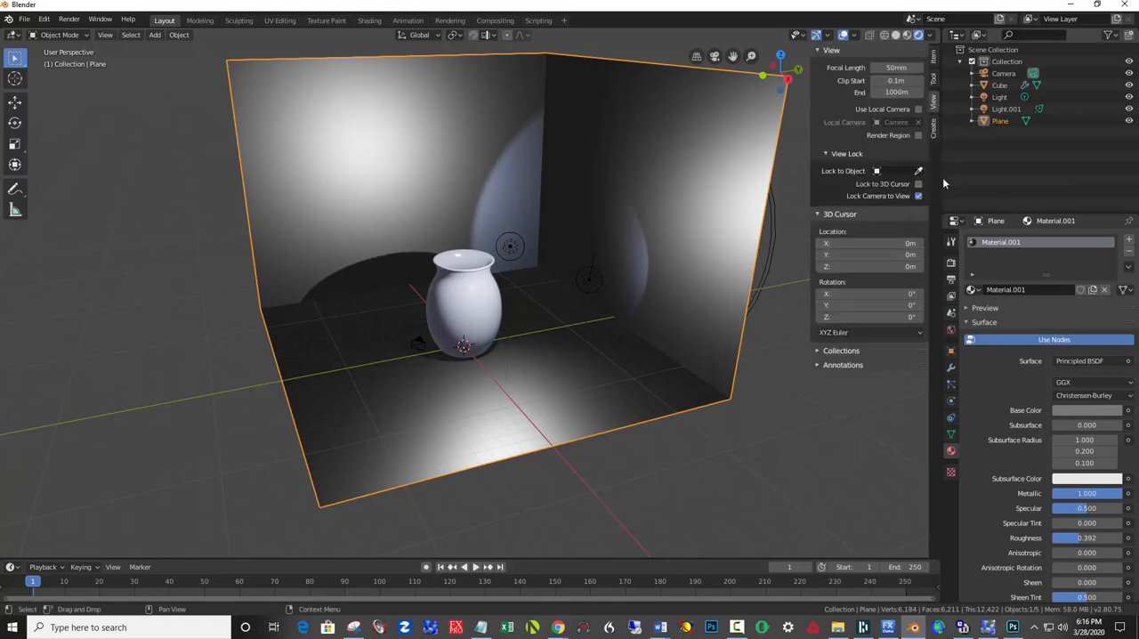
key("n")
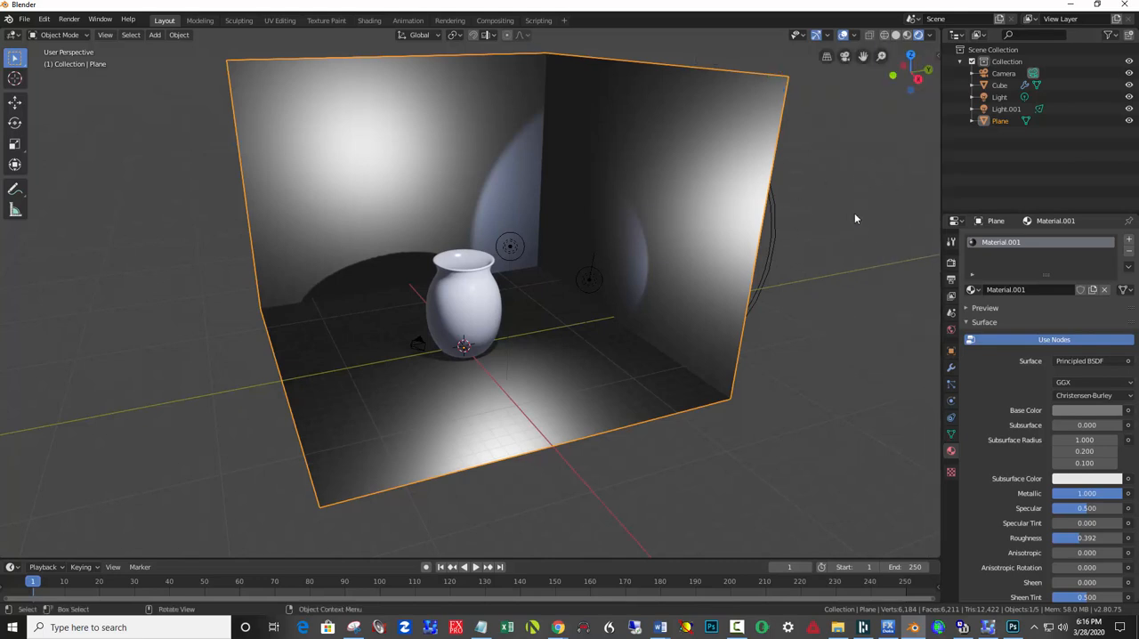
Look through the camera and pull it back and around until the whole vase fits inside the frame.
key("KP_0")
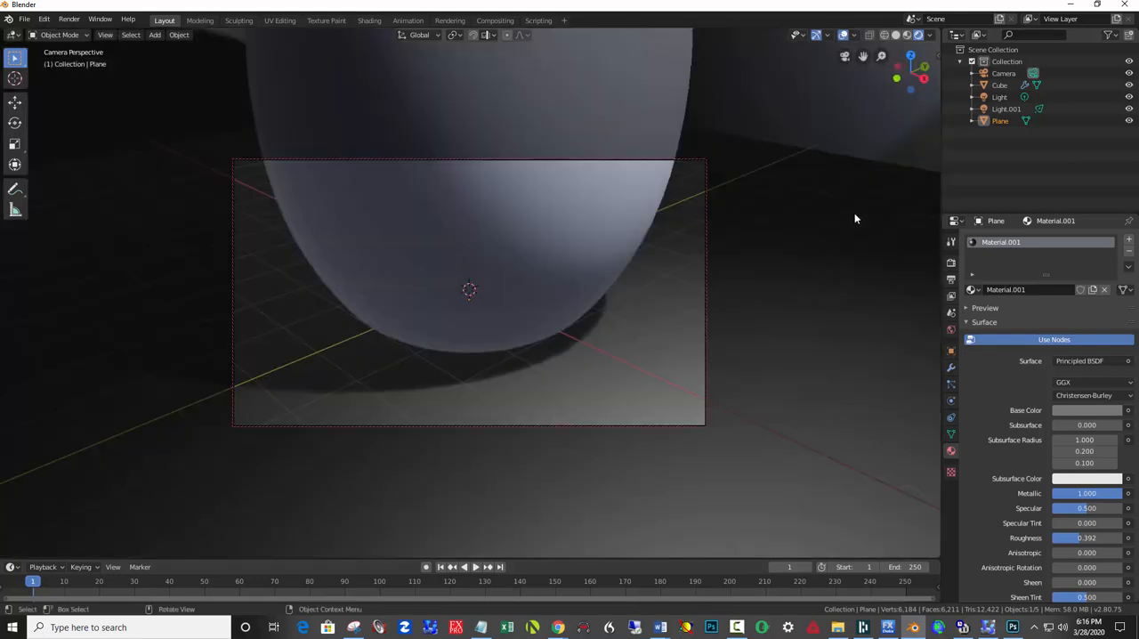
scroll(575, 206, "down", 8)
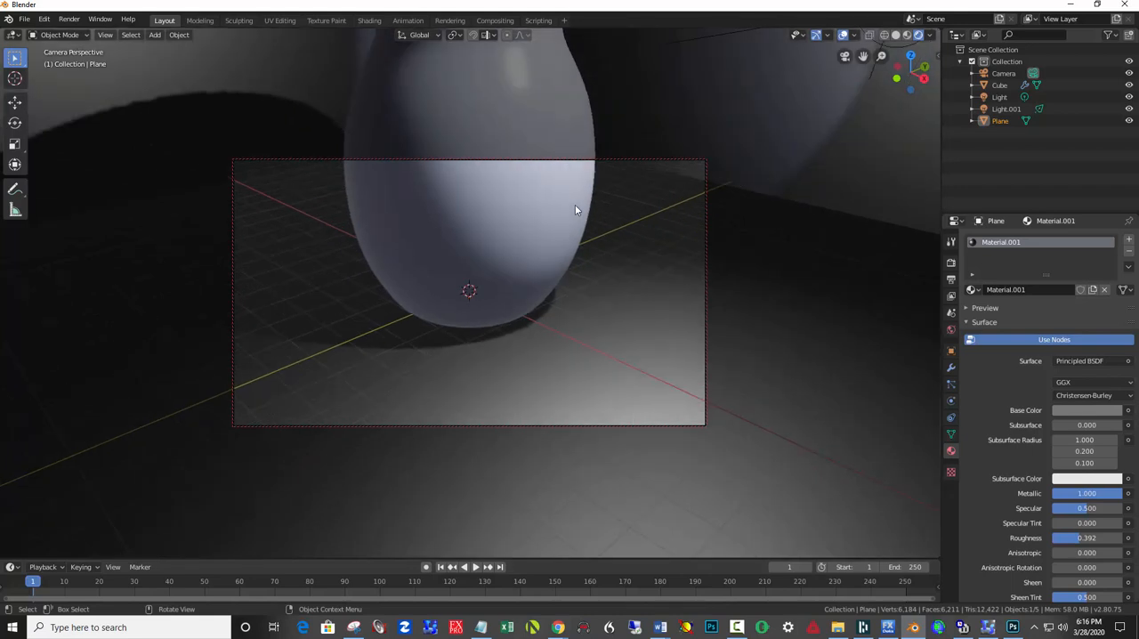
scroll(575, 210, "down", 3)
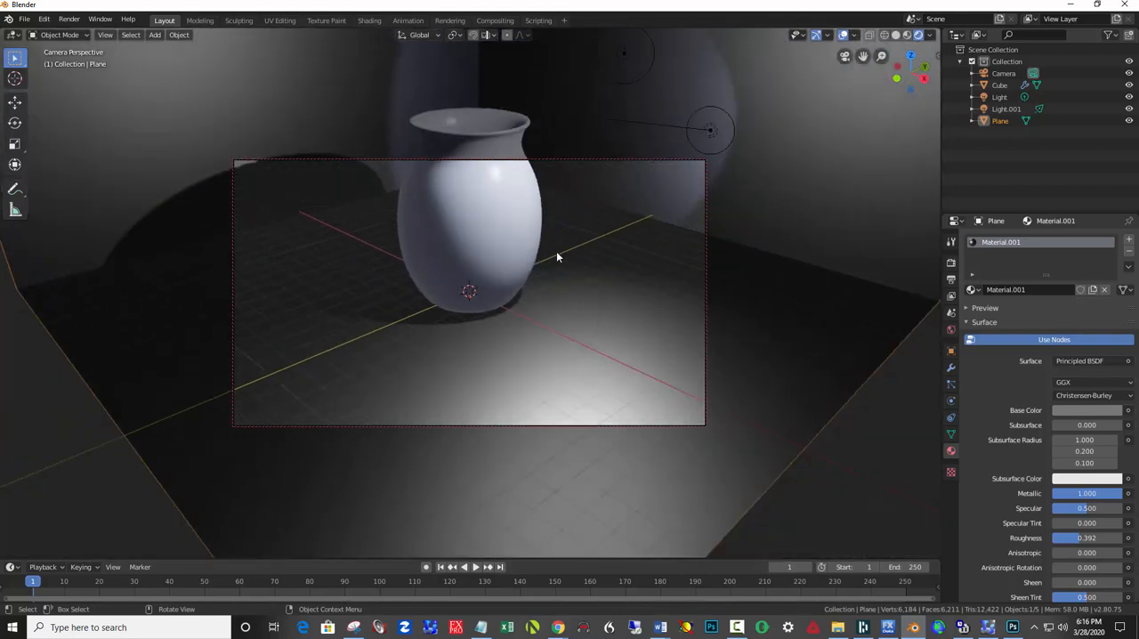
mouse_move(552, 259)
middle_mouse_down()
mouse_move(549, 274)
mouse_move(547, 244)
mouse_move(533, 333)
mouse_move(539, 305)
mouse_move(498, 242)
mouse_move(392, 193)
middle_mouse_up()
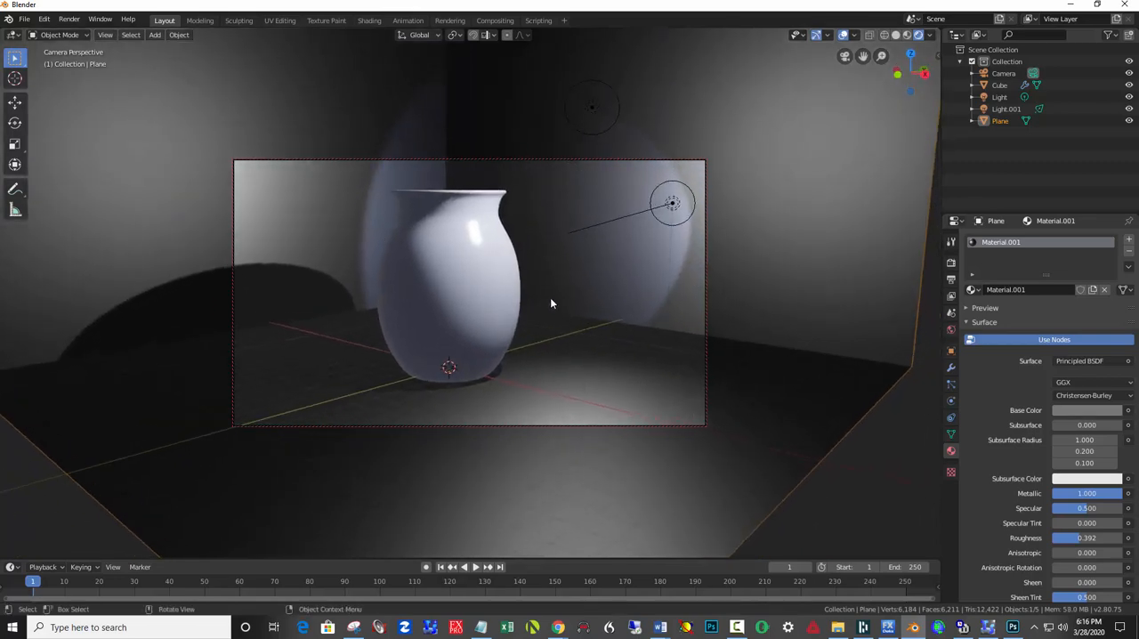
Set the output resolution to 1447 × 1284 px and reframe the camera with the vase left of center and lower in the frame.
left_click(952, 279)
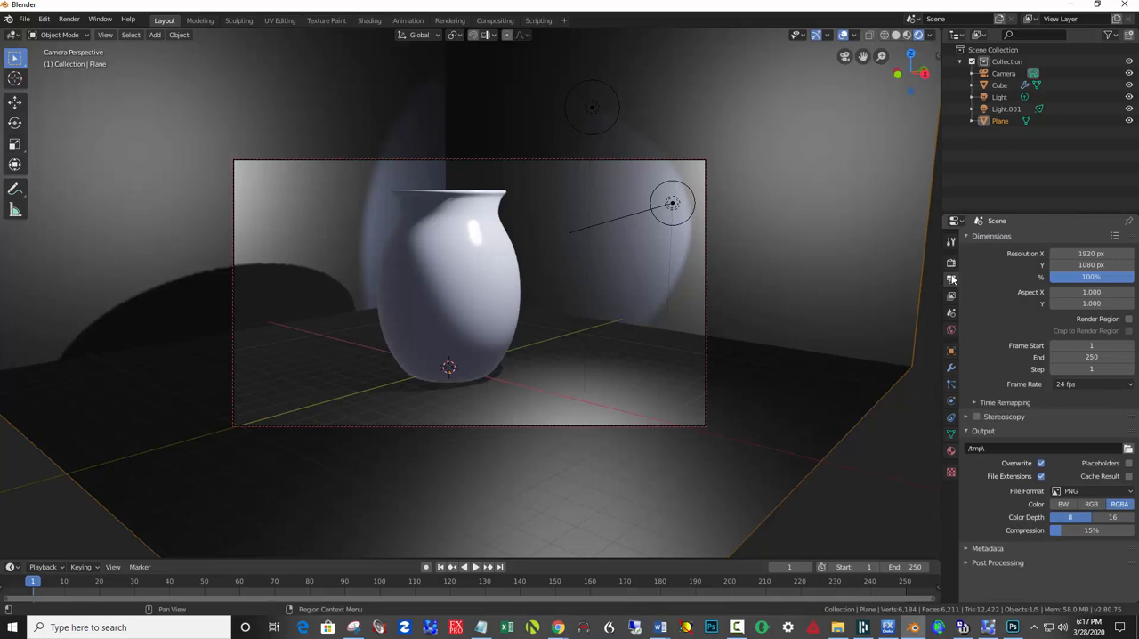
left_click_drag(1079, 256, 972, 256)
left_click_drag(1091, 264, 1130, 264)
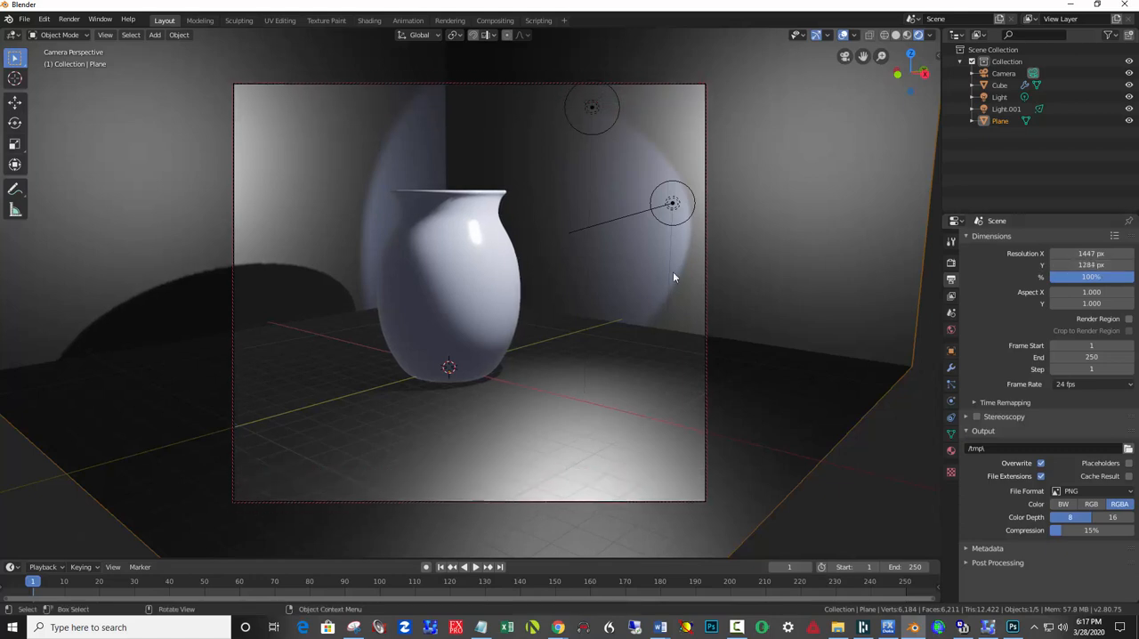
middle_click_drag(524, 236, 479, 278, "shift")
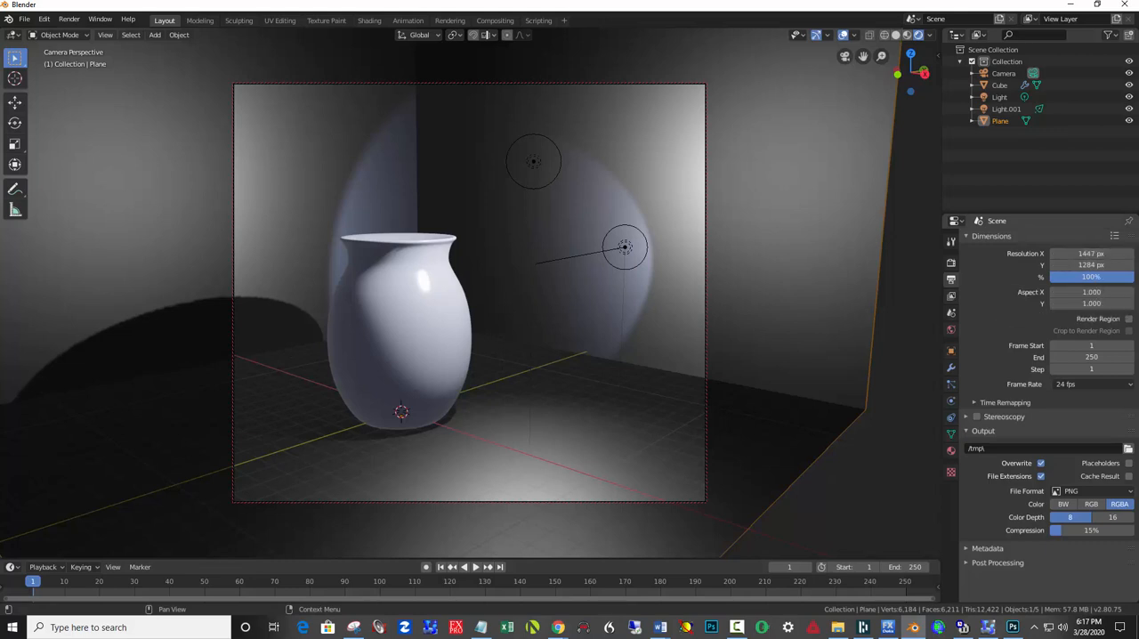
Set the render resolution percentage to 50%.
left_click(1095, 277)
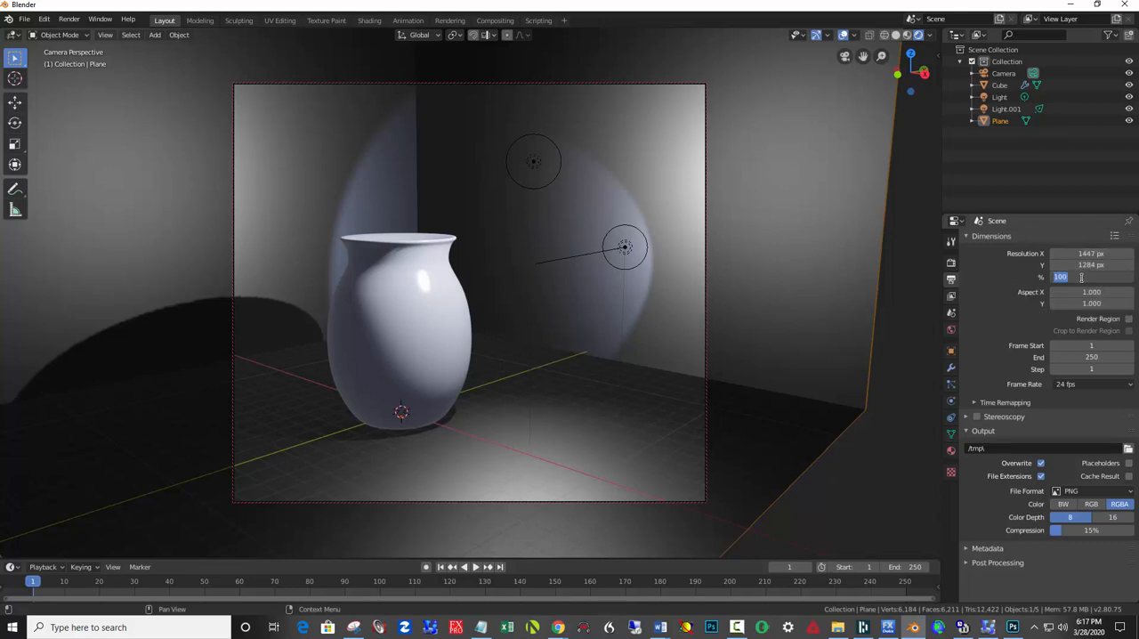
type("50")
key("Return")
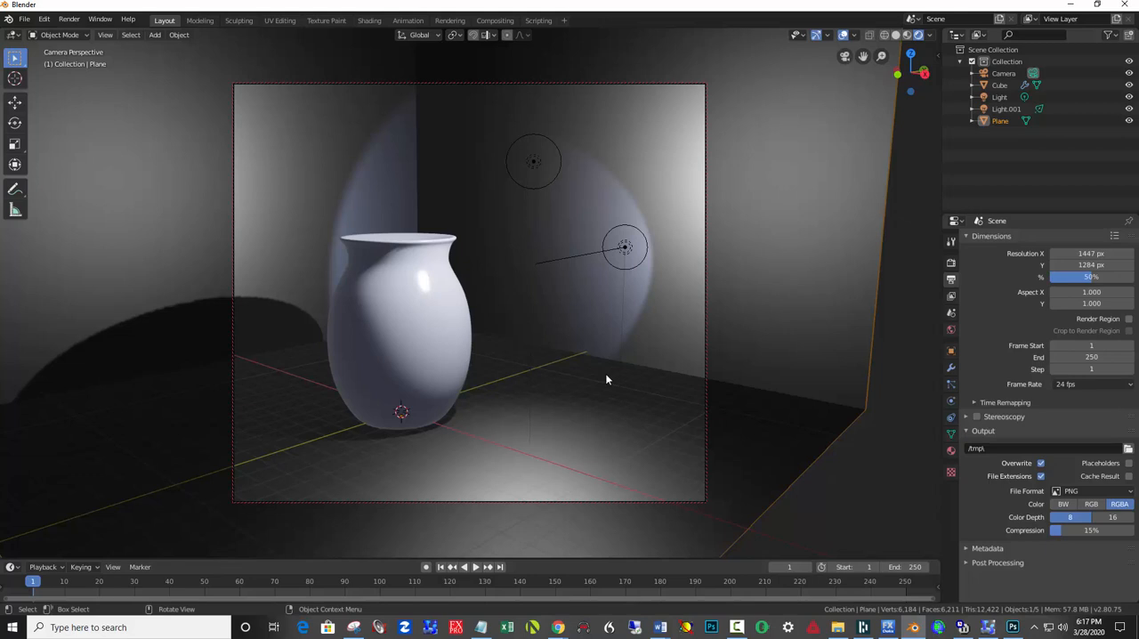
Render the camera view as an image with Eevee and move the result window out of the way.
key("F12")
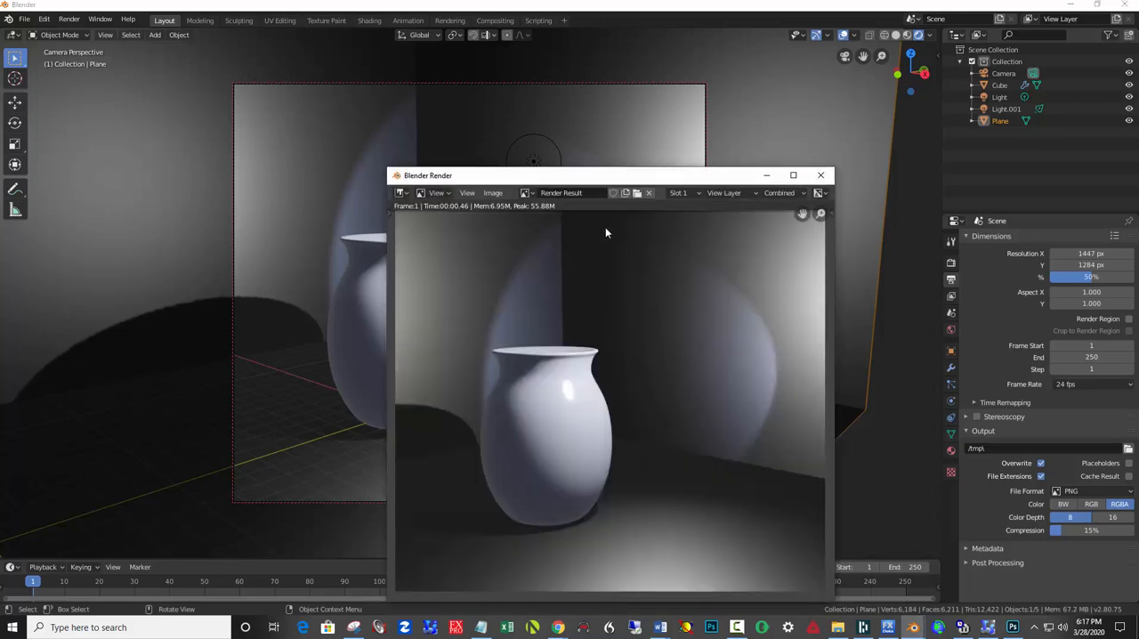
left_click_drag(556, 185, 240, 92)
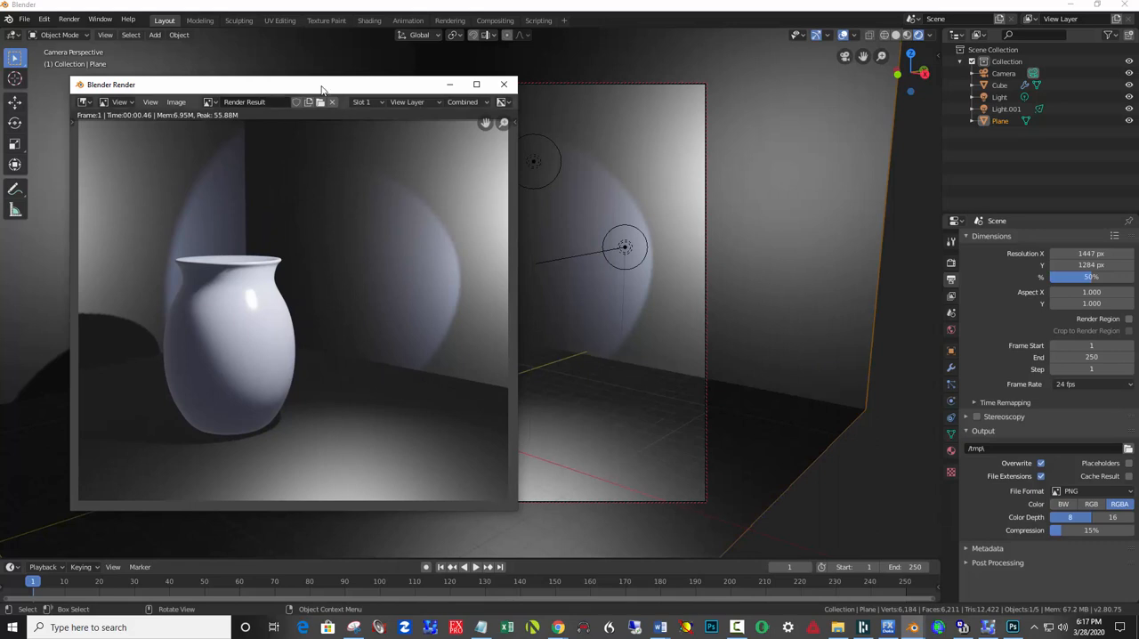
left_click_drag(322, 90, 0, 90)
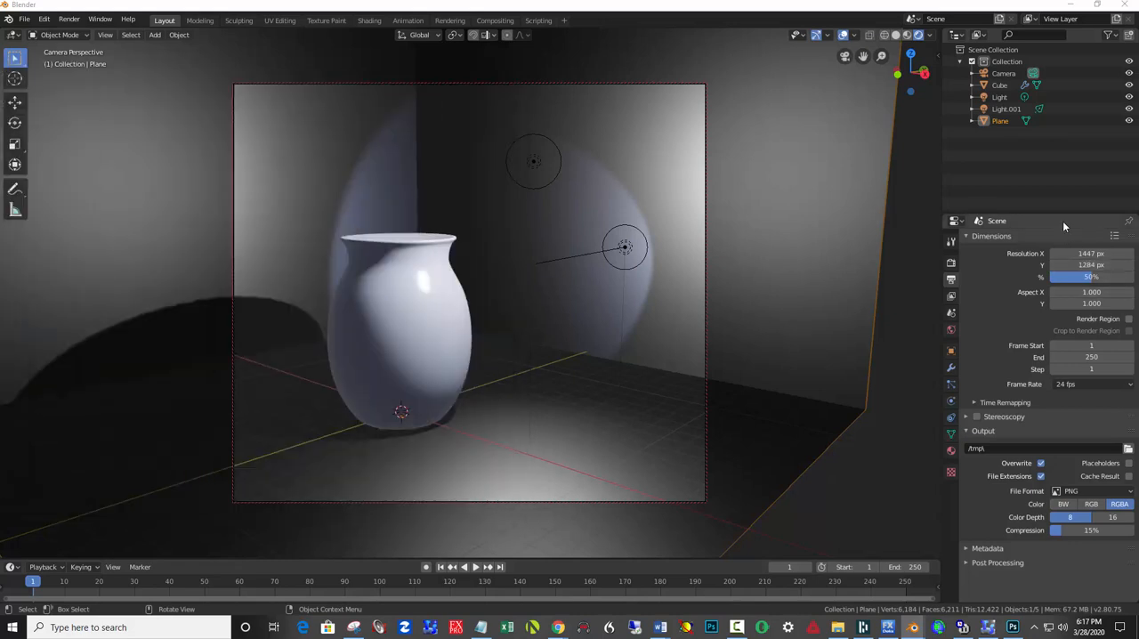
Switch the scene's render engine to Cycles.
left_click(950, 262)
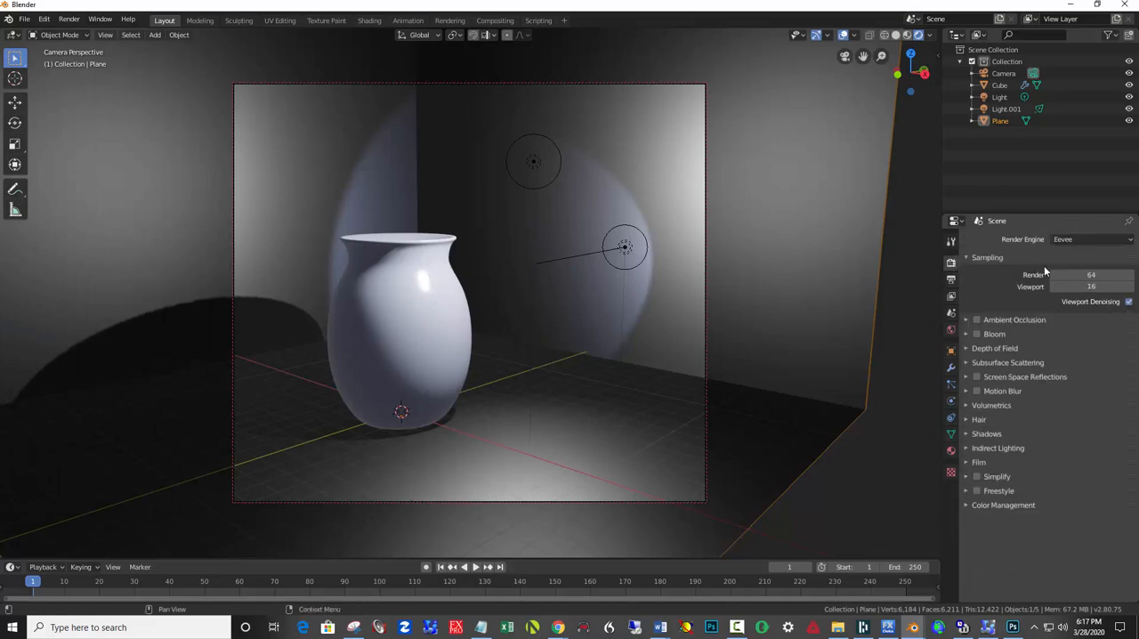
left_click(1100, 241)
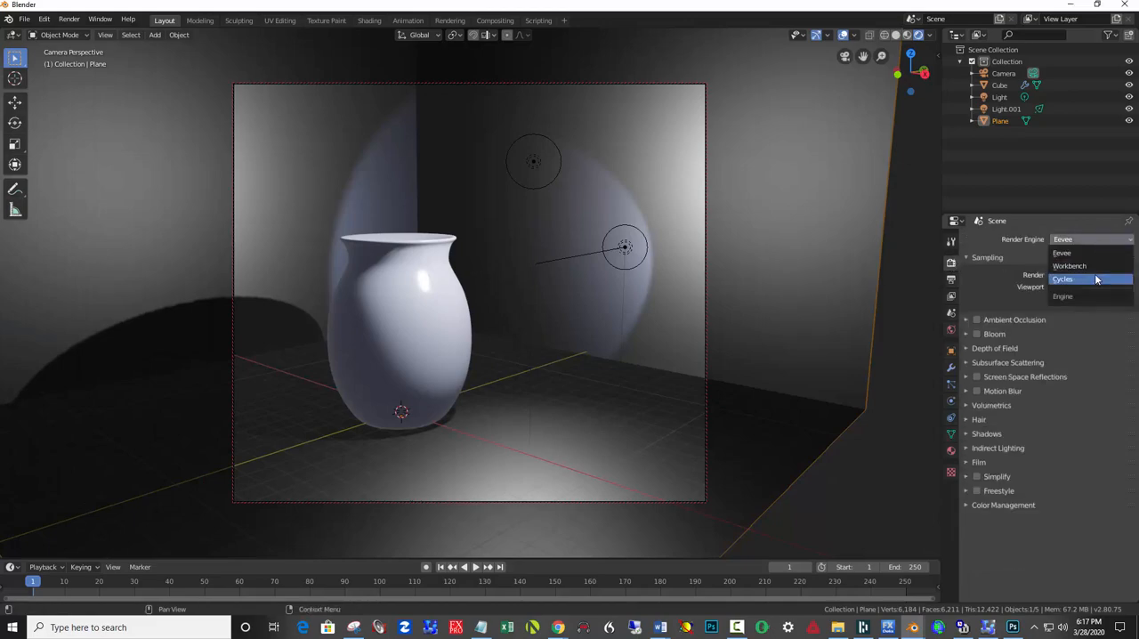
left_click(1097, 280)
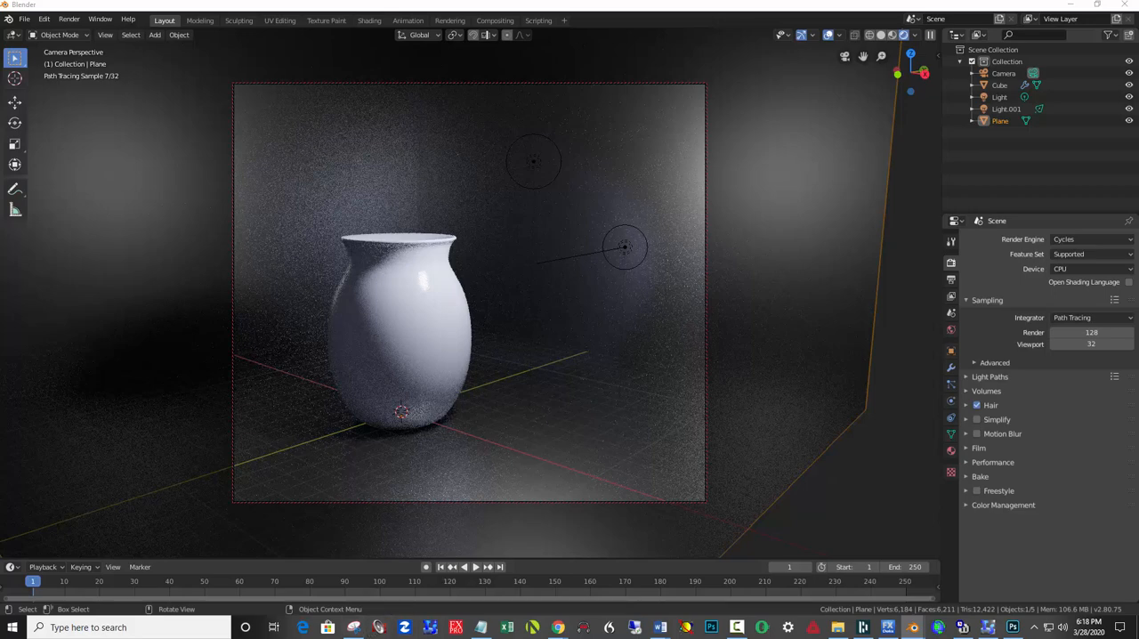
Bring the render result window back into view and switch to Snipping Tool to compare it with the captured vase render.
key("F12")
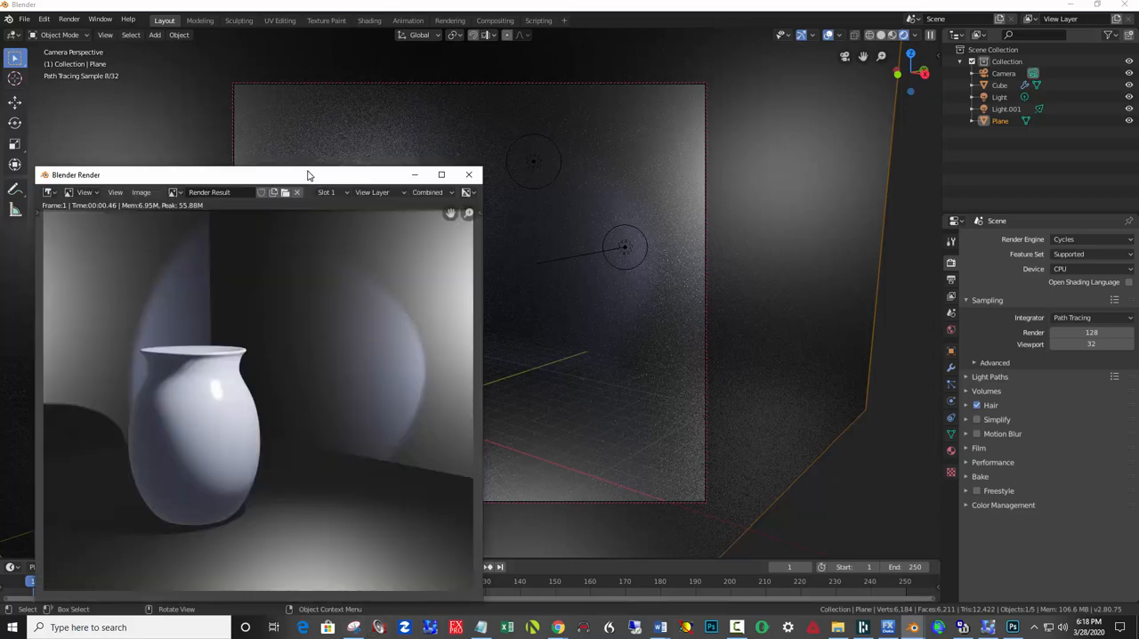
left_click_drag(308, 175, 357, 104)
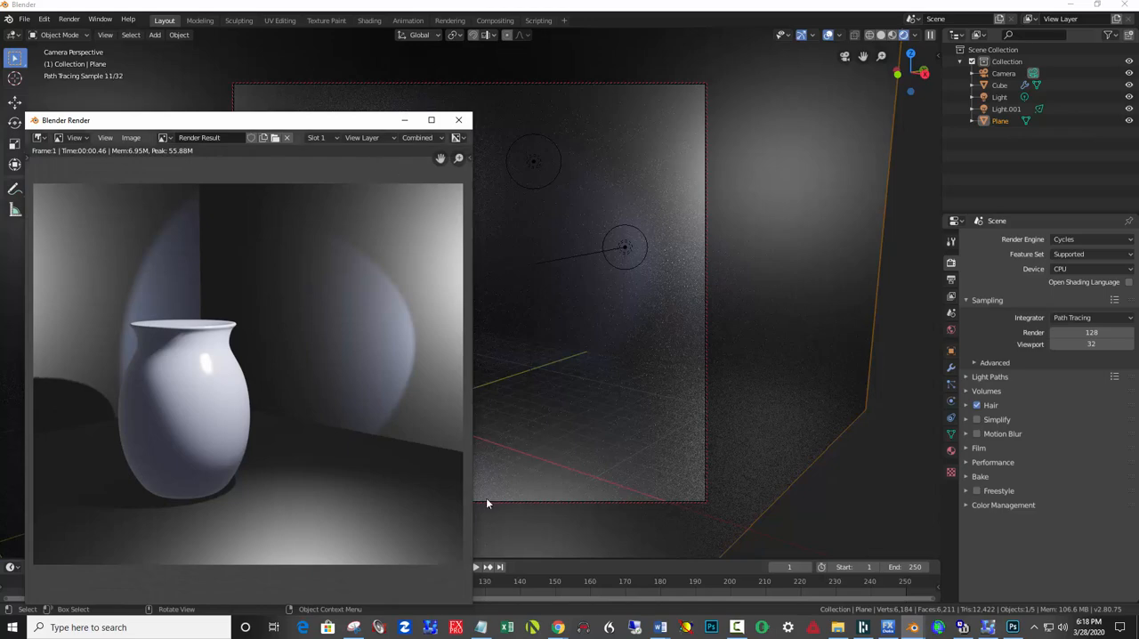
left_click(353, 628)
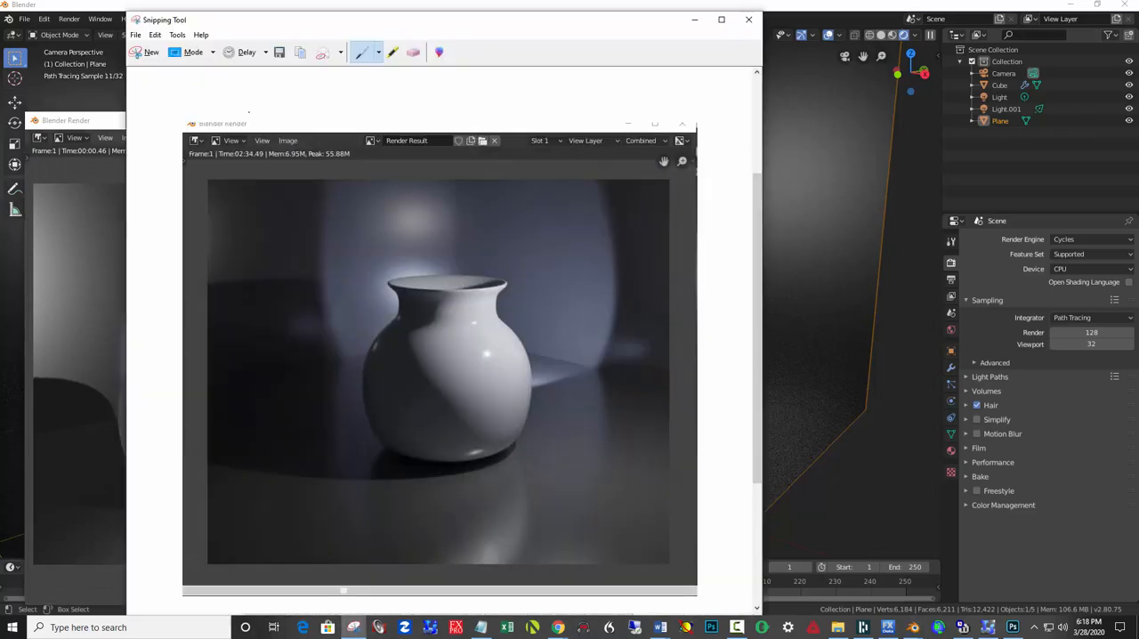
Capture the Eevee vase render window as a new snip in Snipping Tool and move the snip window out of the way.
left_click(145, 51)
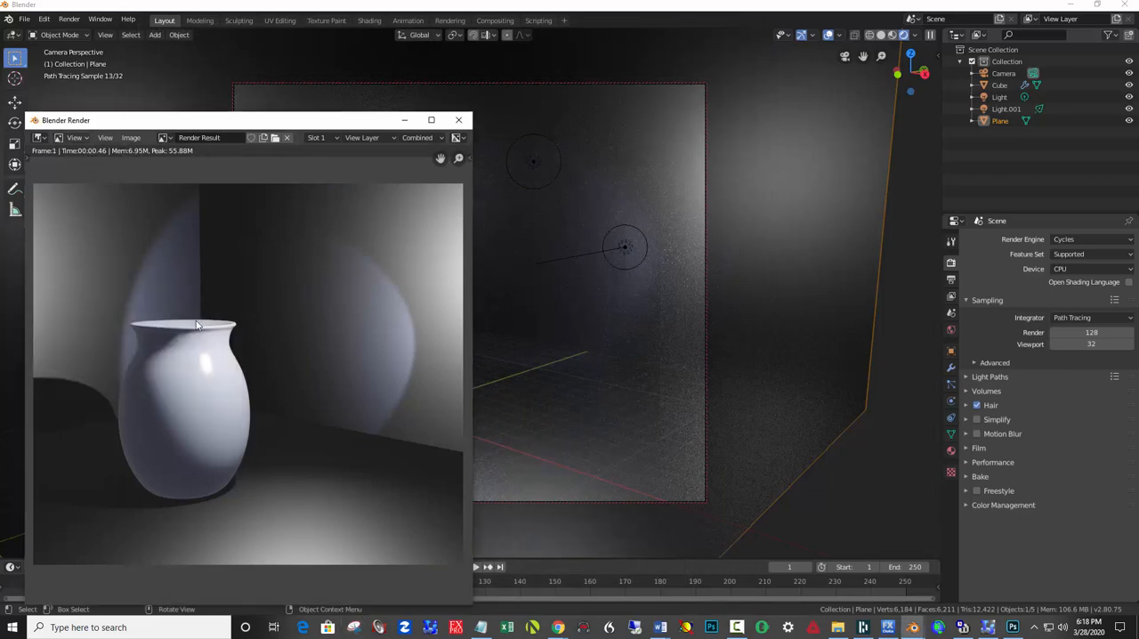
left_click(362, 623)
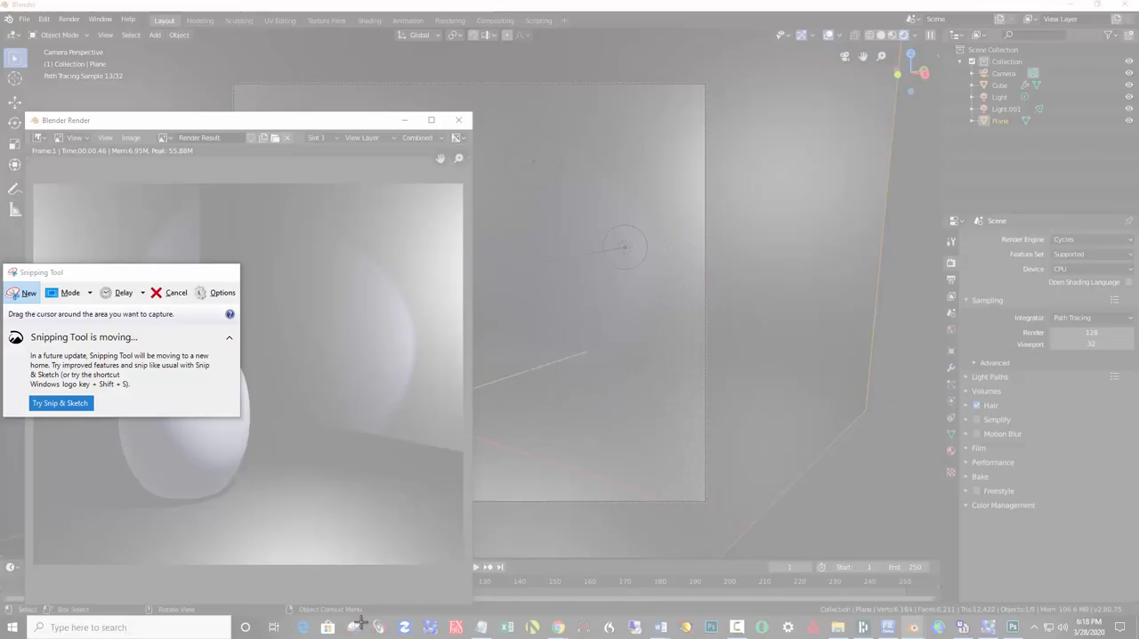
left_click(22, 295)
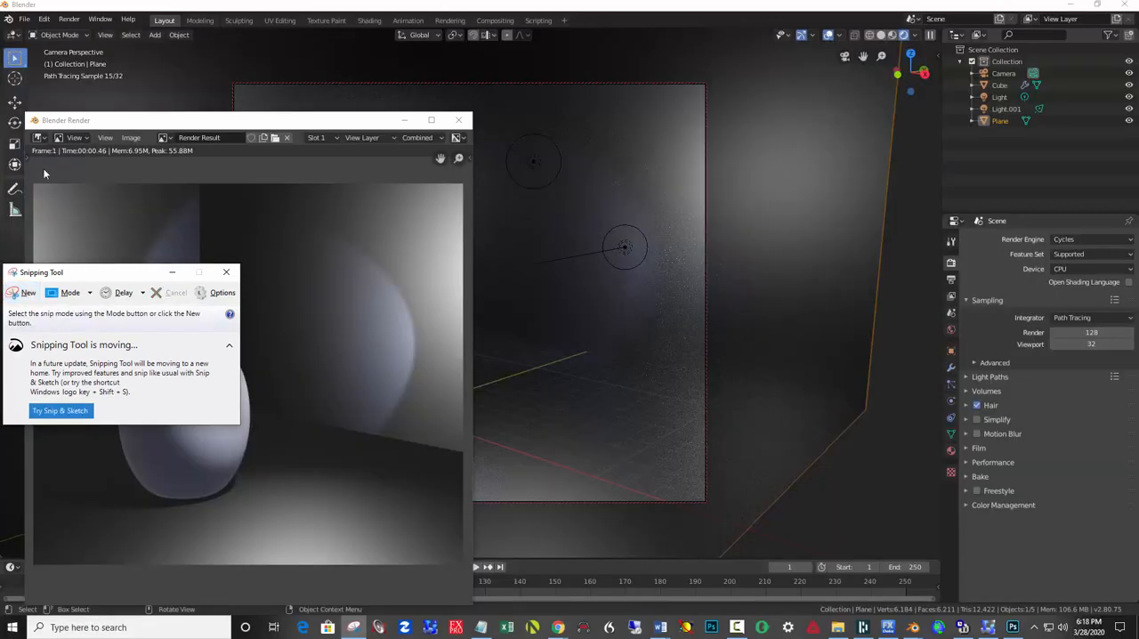
left_click(22, 293)
left_click(22, 293)
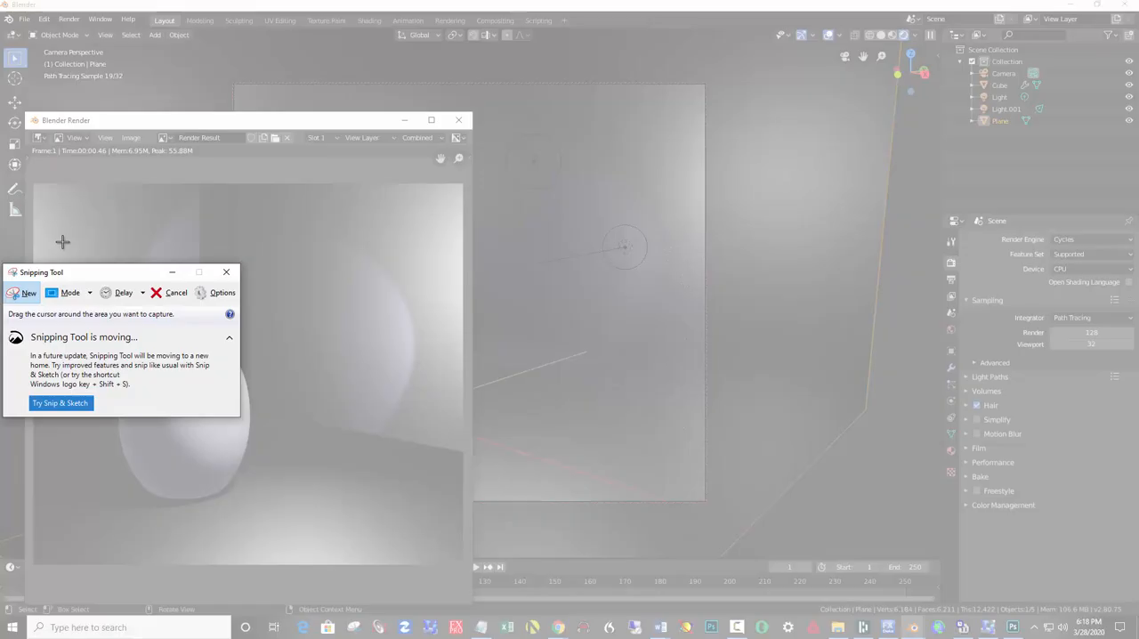
left_click_drag(30, 134, 464, 571)
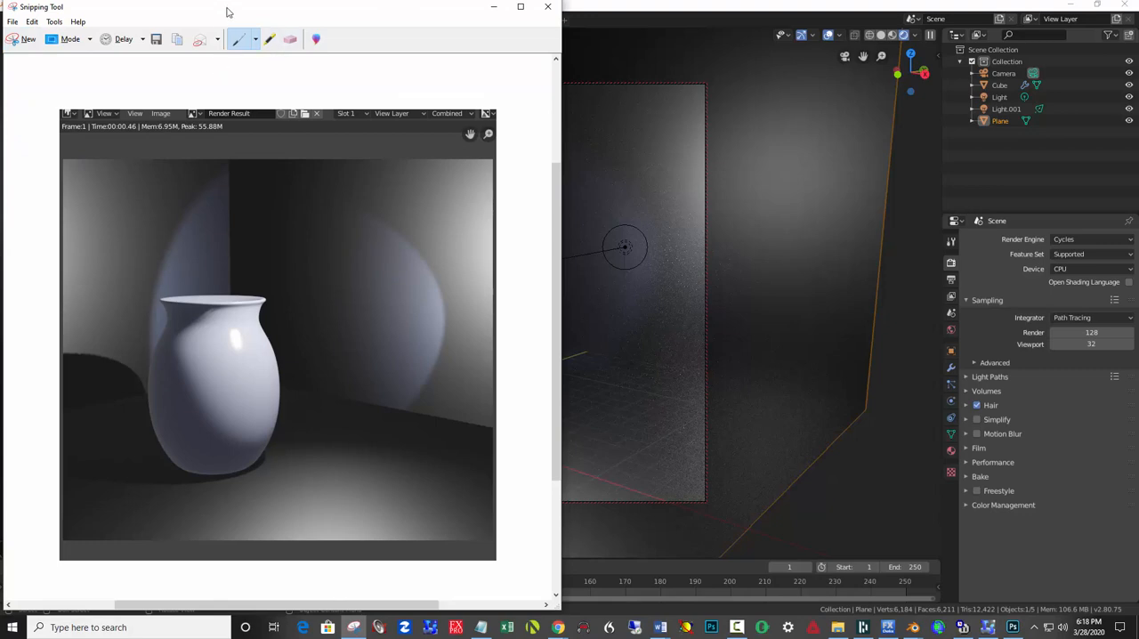
left_click_drag(227, 8, 0, 11)
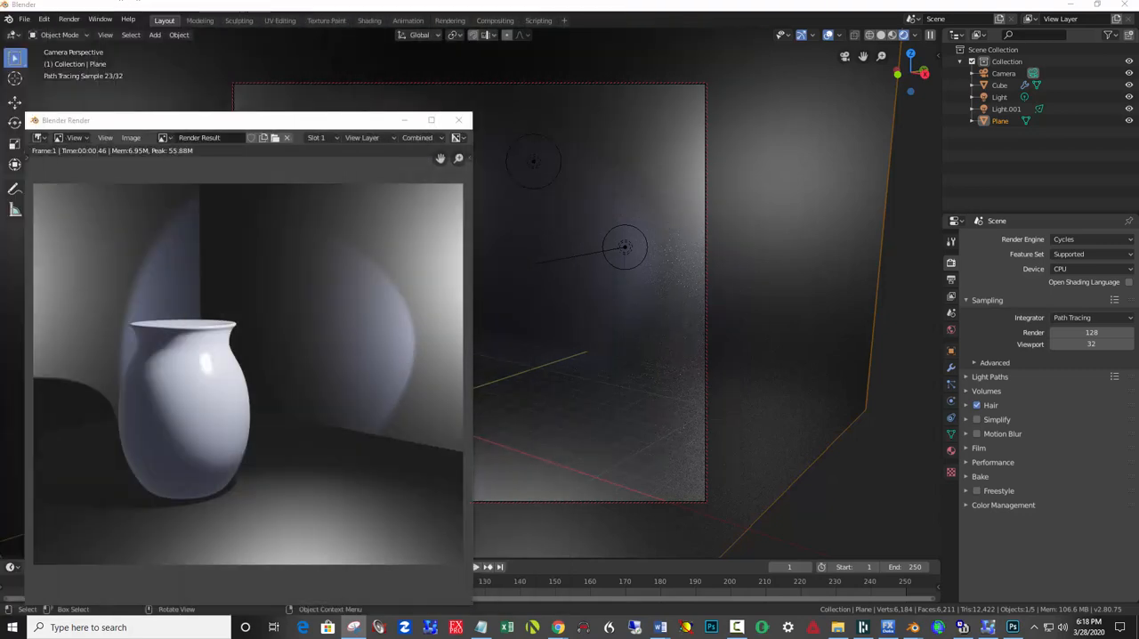
Switch back to Blender, close the Eevee render result window and render the camera view with Cycles.
left_click(458, 119)
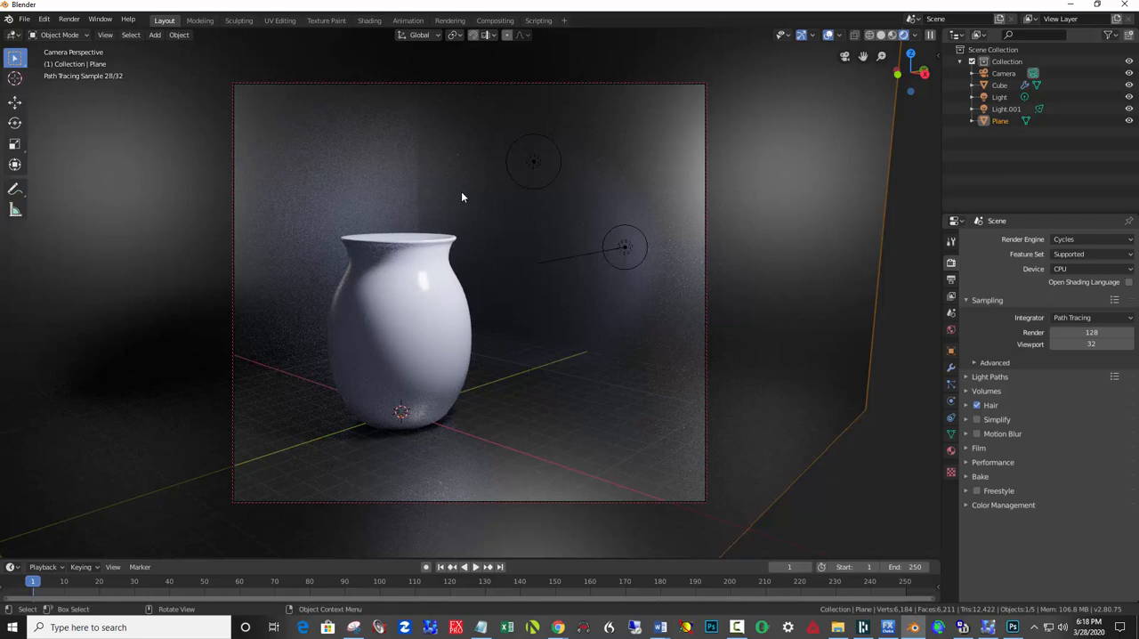
key("F12")
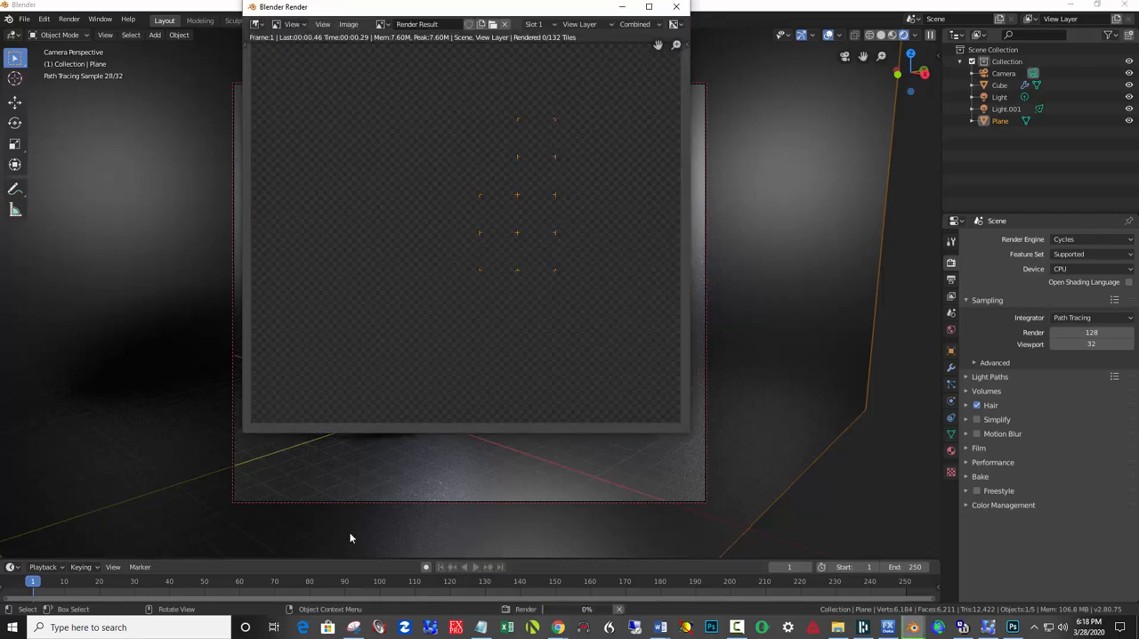